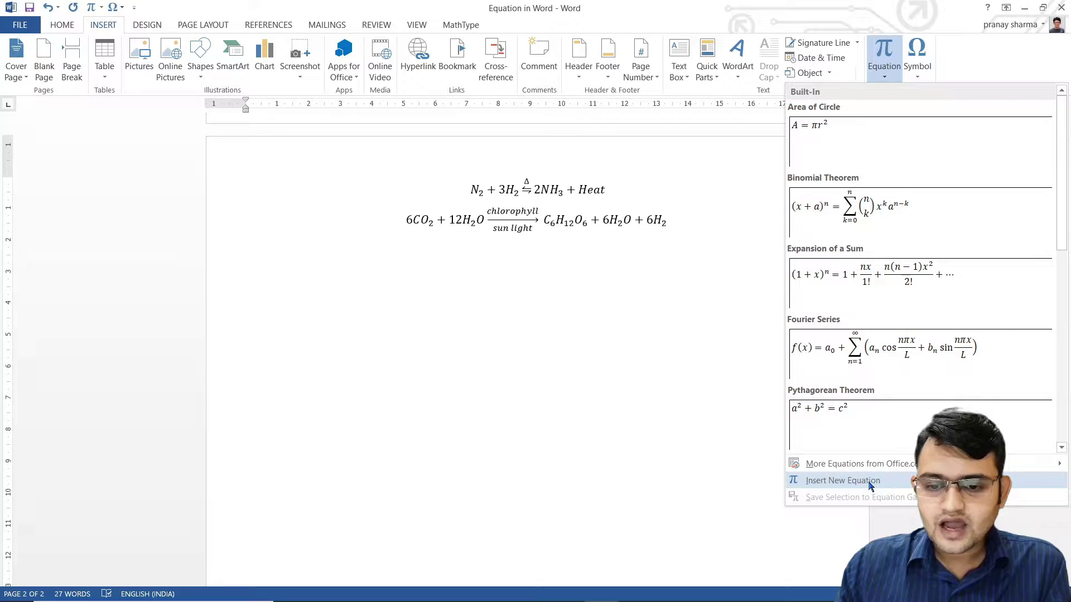
# Look through the built-in equation gallery and insert a new blank equation below the photosynthesis equation
pyautogui.scroll(-4, 1064, 449)
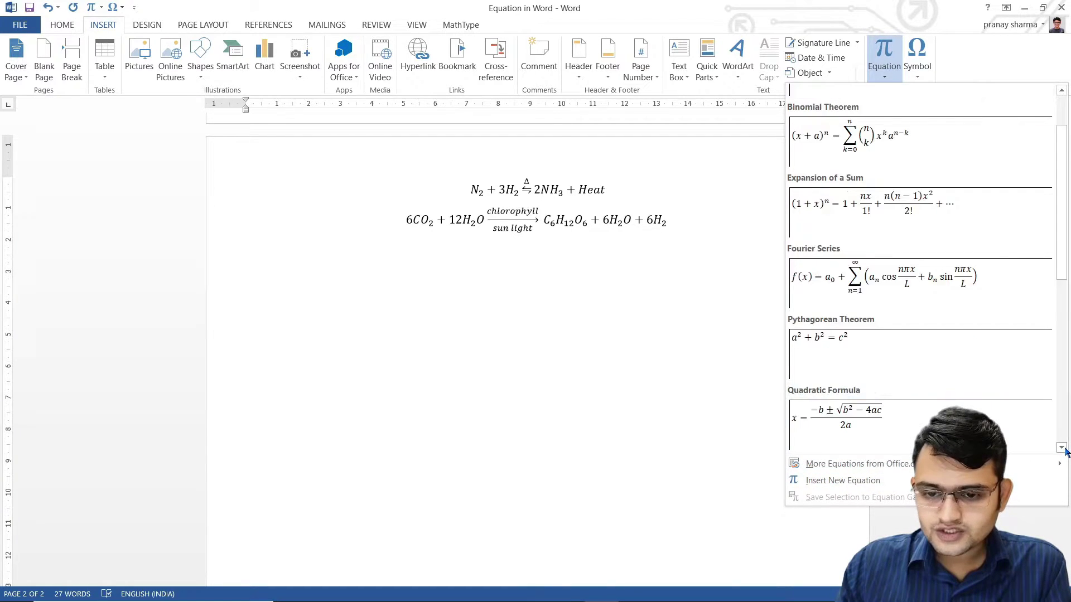
pyautogui.click(1062, 448)
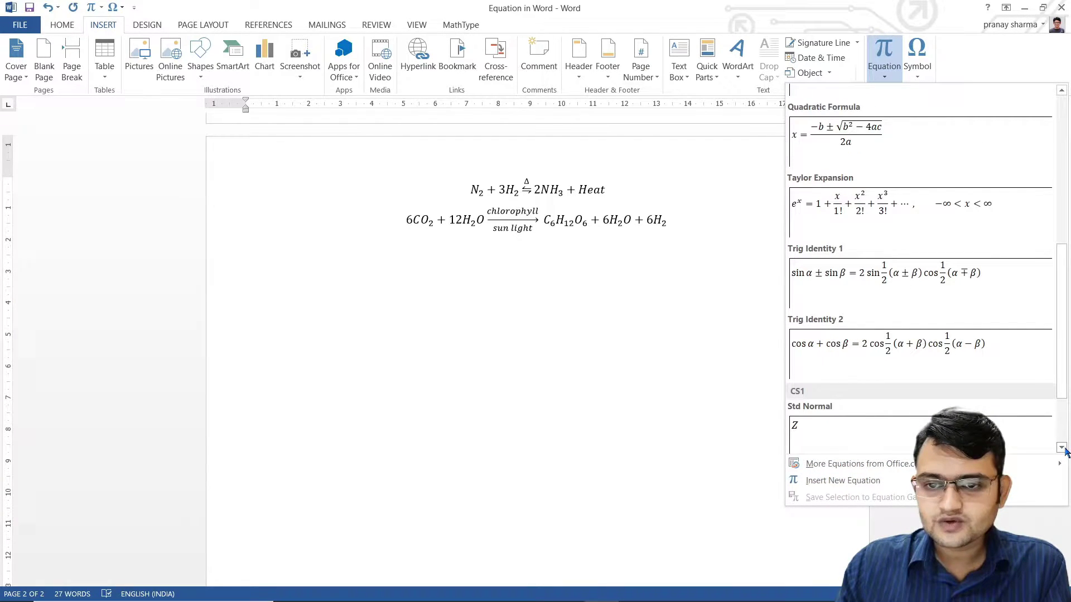
pyautogui.click(846, 487)
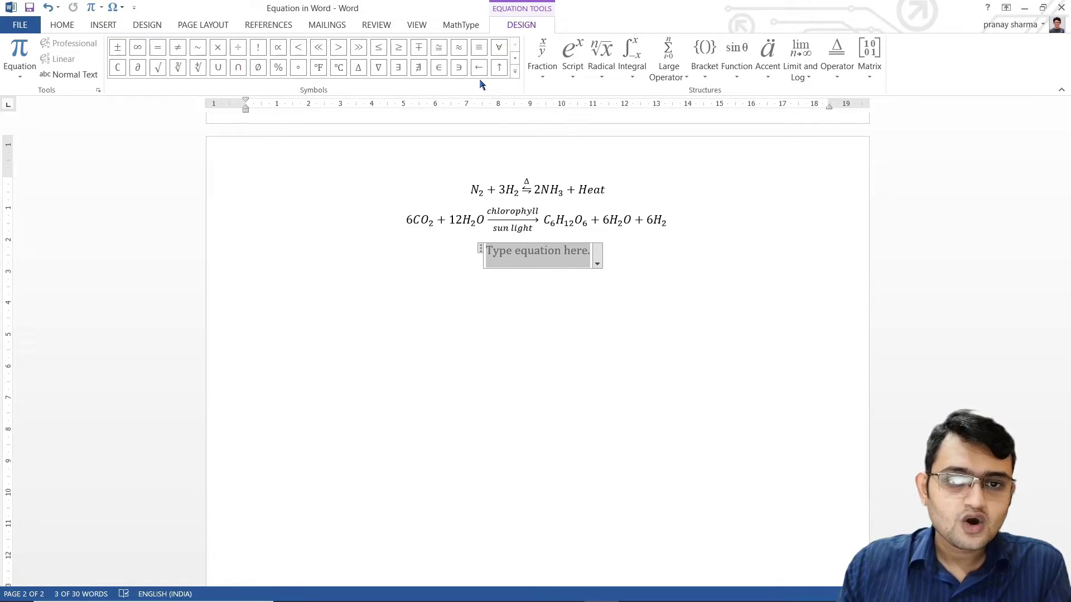
# Examine the equation symbol sets Basic Math, Greek Letters, Letter-Like Symbols, Operators and Arrows
pyautogui.click(515, 72)
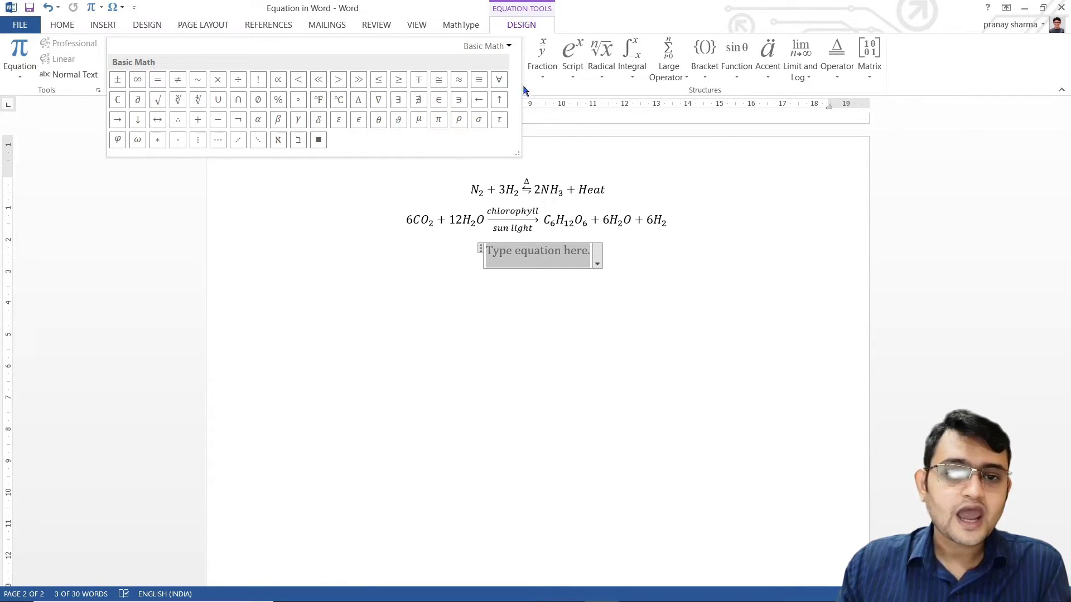
pyautogui.click(507, 47)
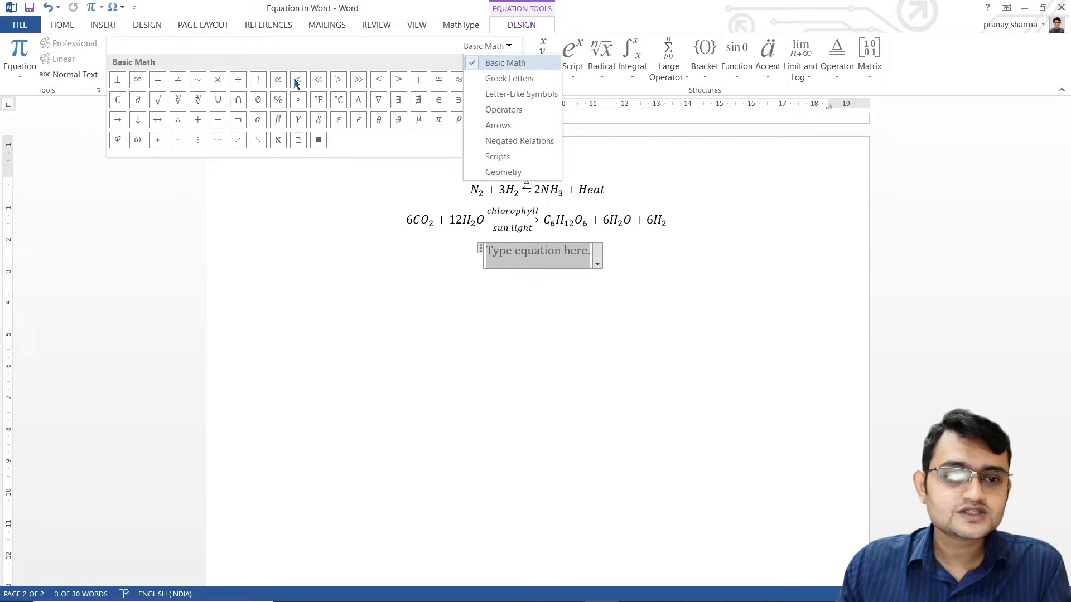
pyautogui.click(366, 56)
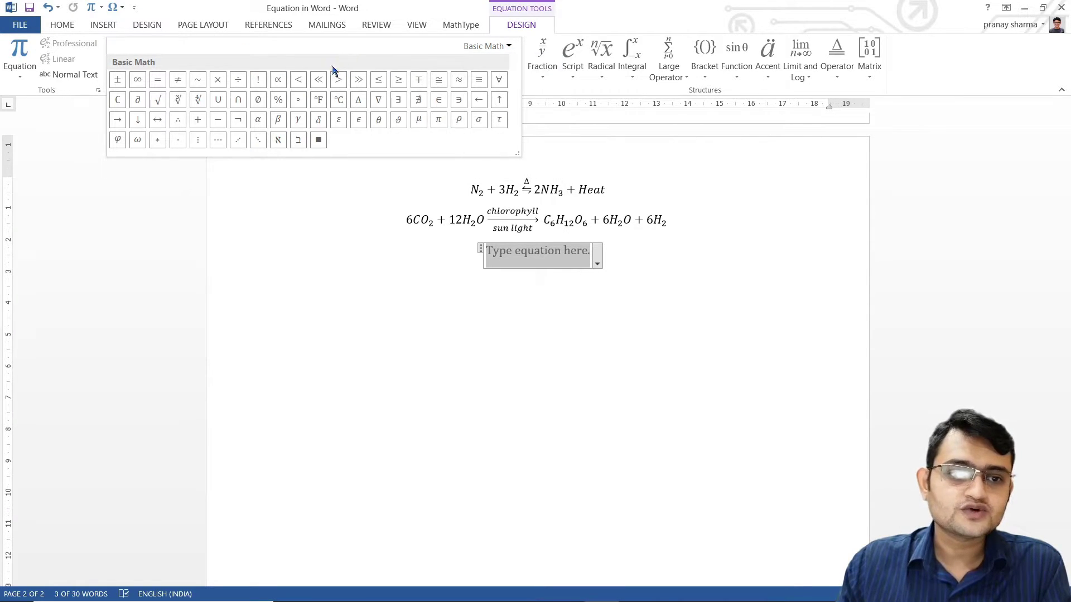
pyautogui.click(509, 47)
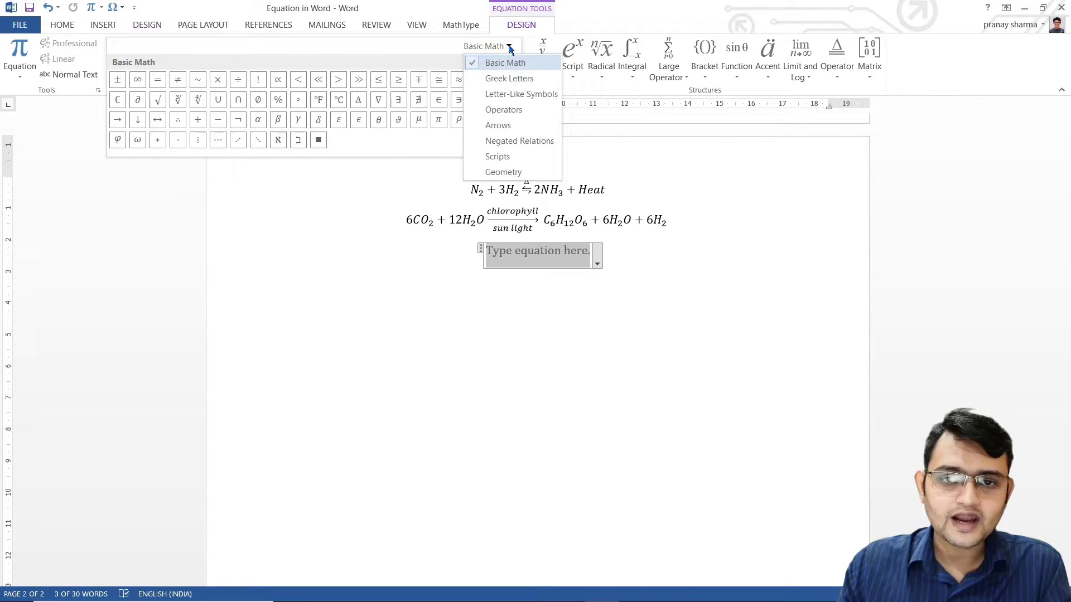
pyautogui.click(514, 78)
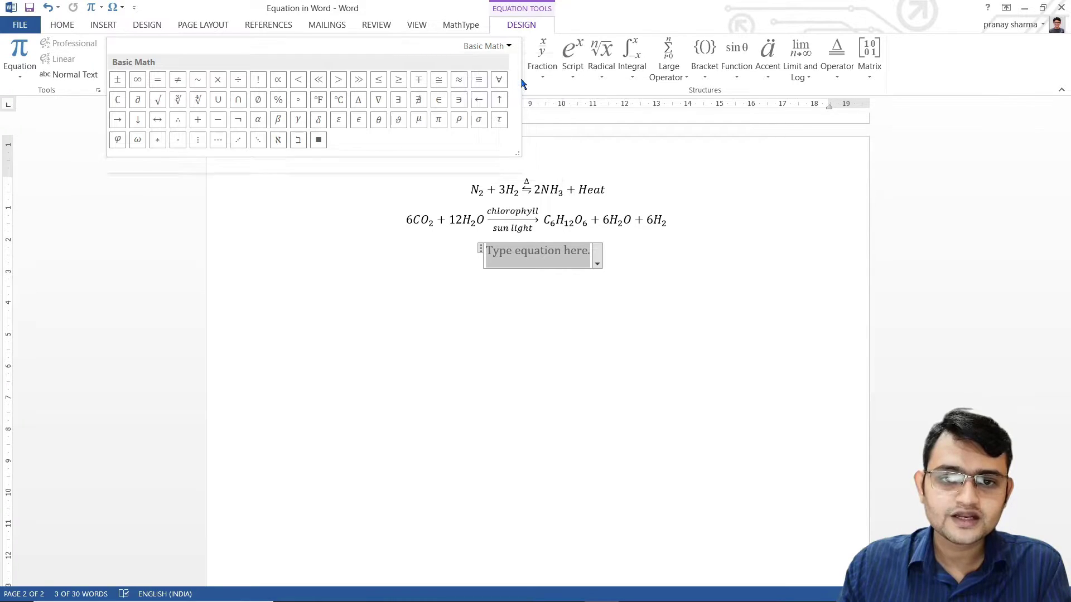
pyautogui.click(510, 47)
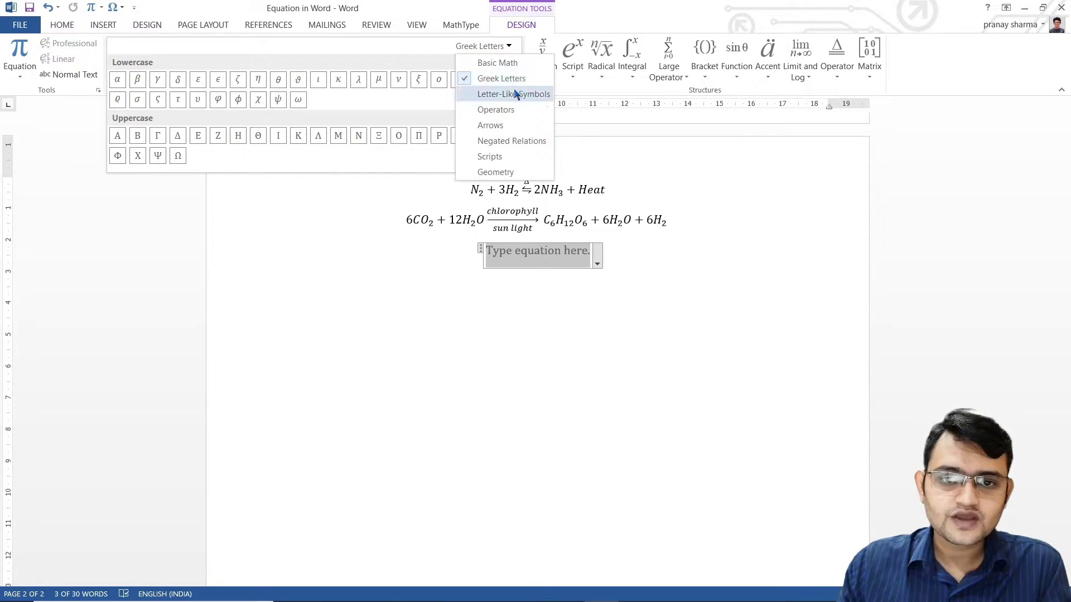
pyautogui.click(513, 94)
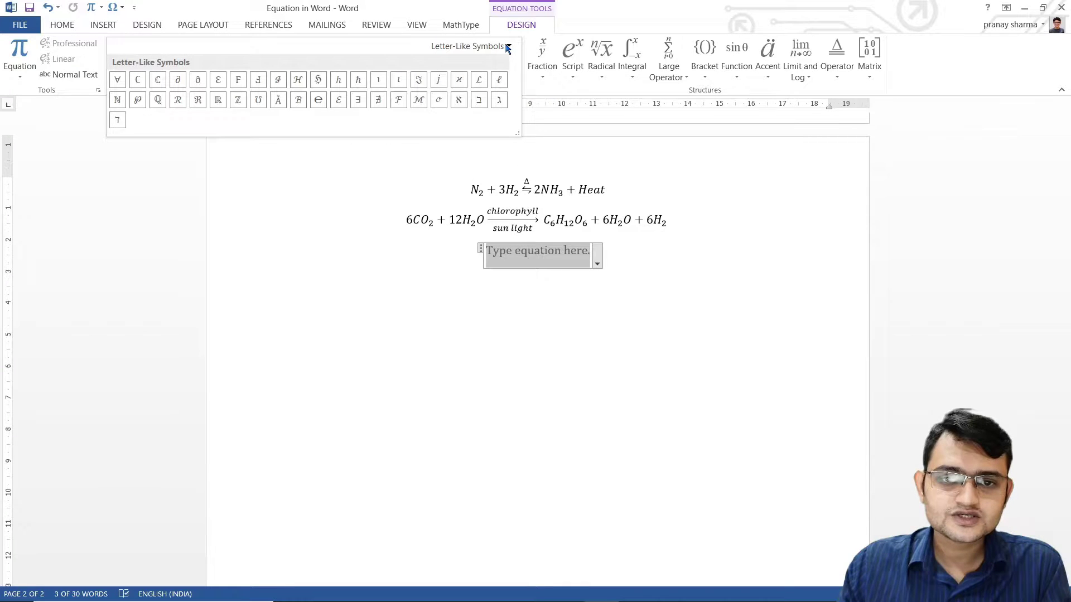
pyautogui.click(509, 47)
pyautogui.click(497, 110)
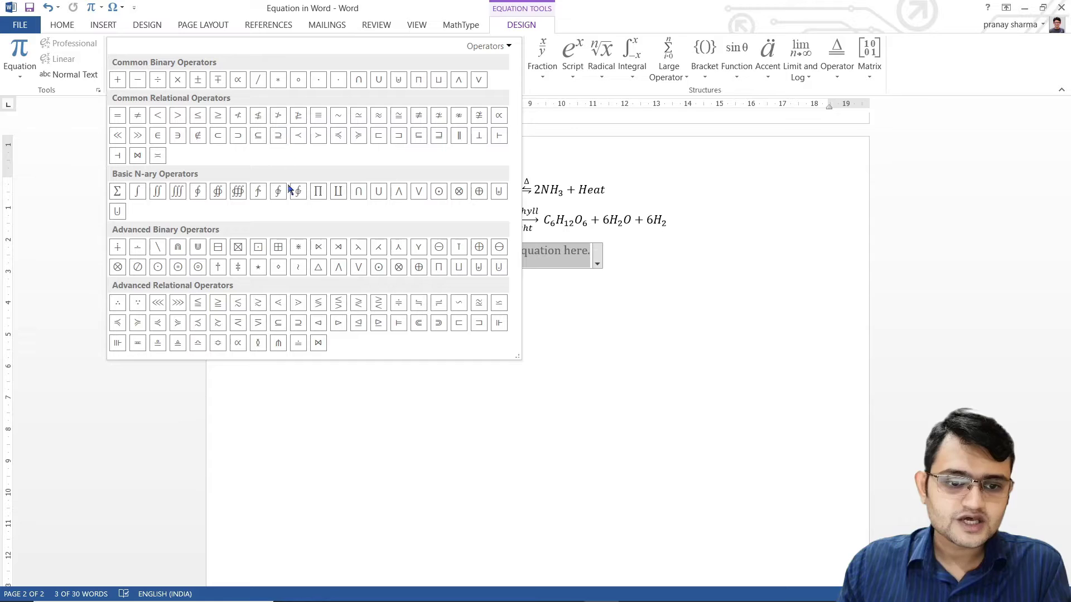
pyautogui.click(509, 47)
pyautogui.click(515, 126)
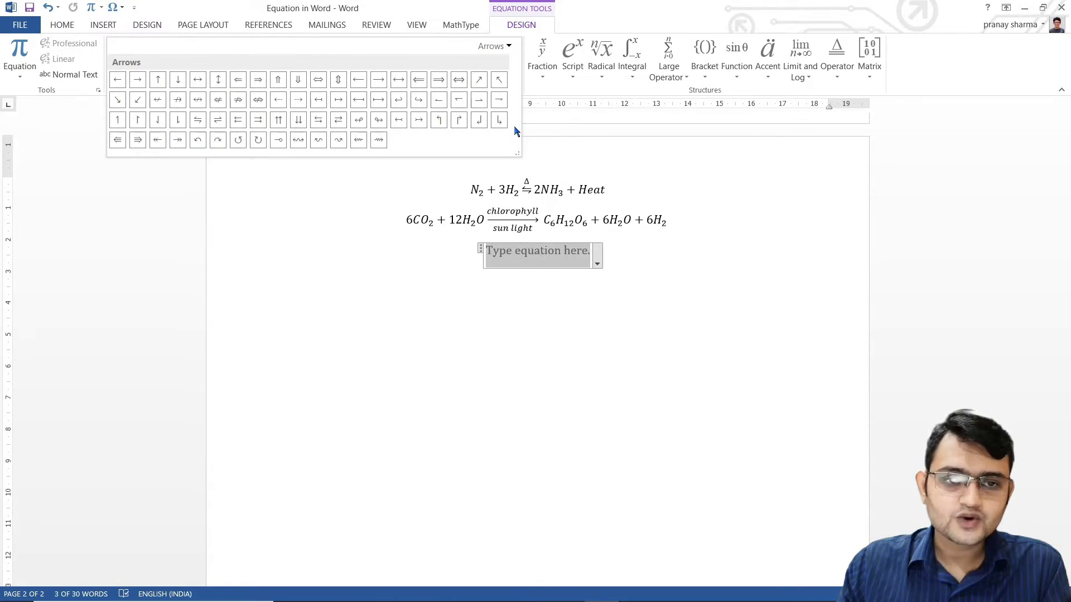
# Examine the equation symbol sets Negated Relations, Scripts and Geometry
pyautogui.click(509, 47)
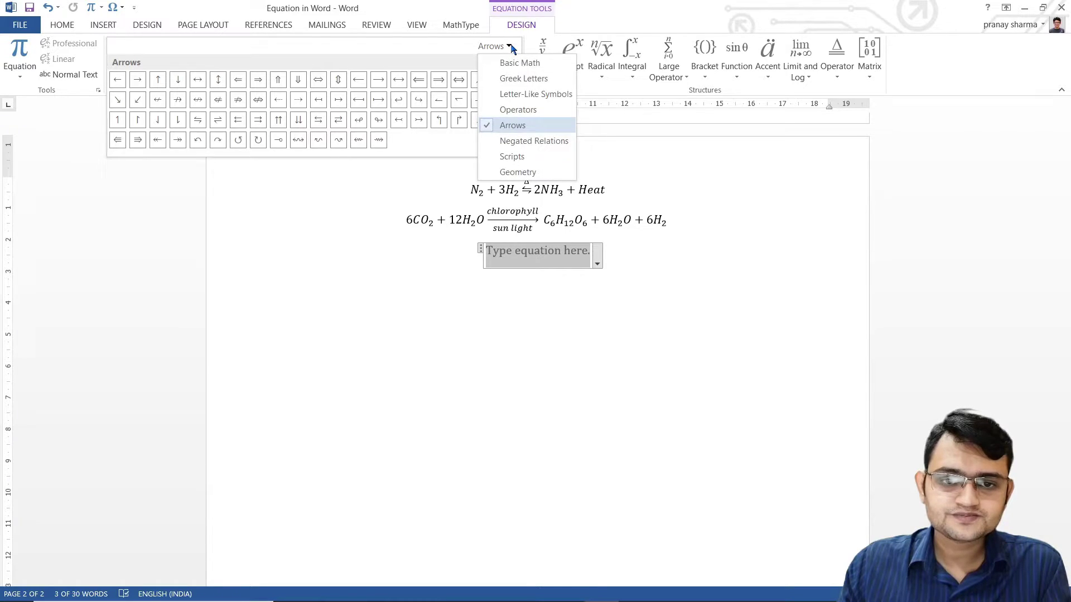
pyautogui.click(532, 143)
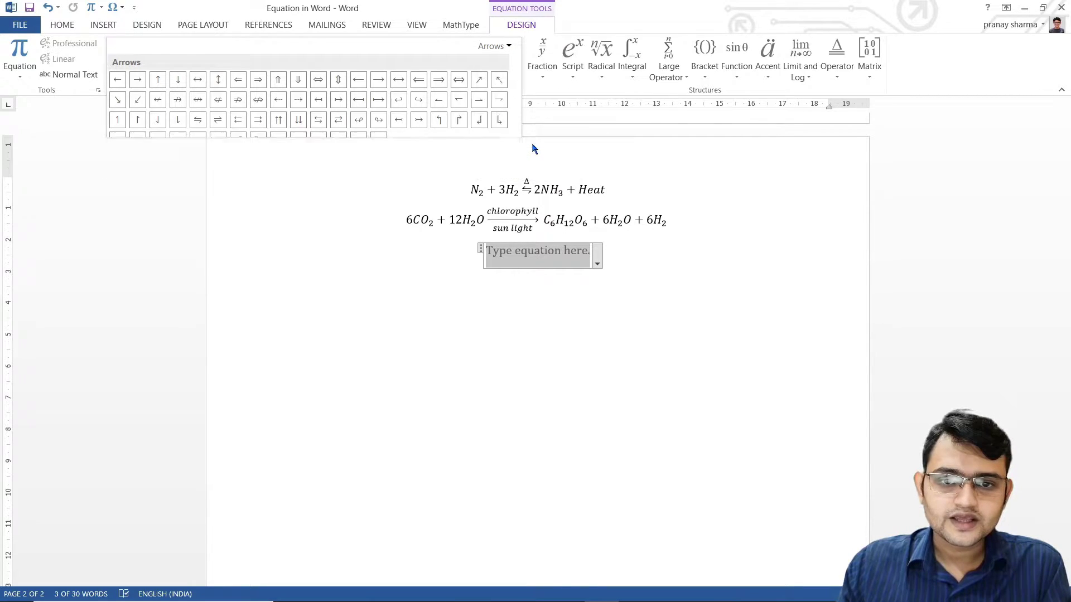
pyautogui.click(511, 49)
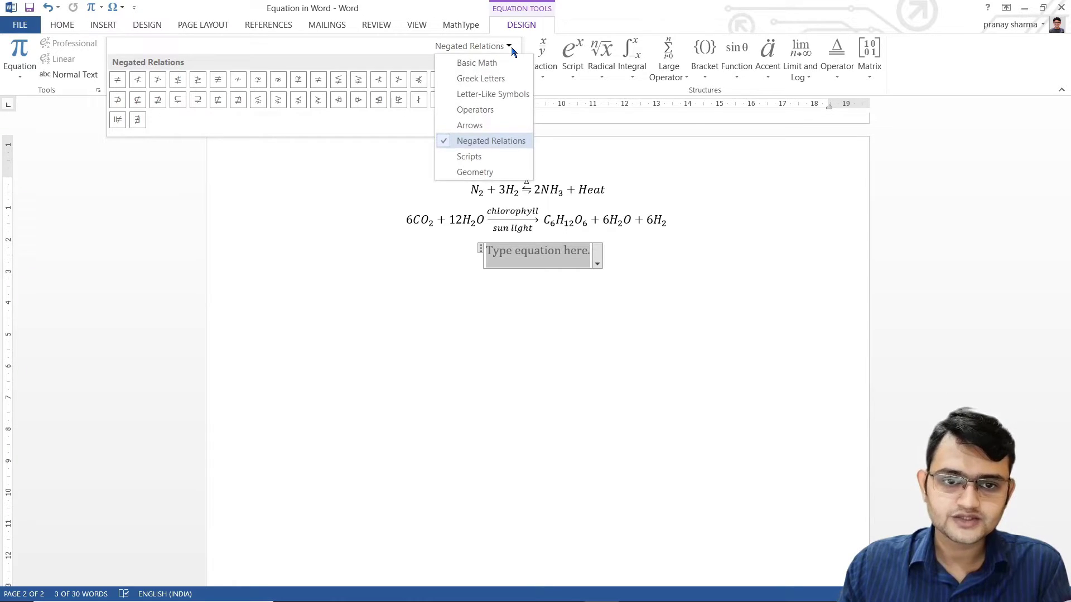
pyautogui.click(499, 156)
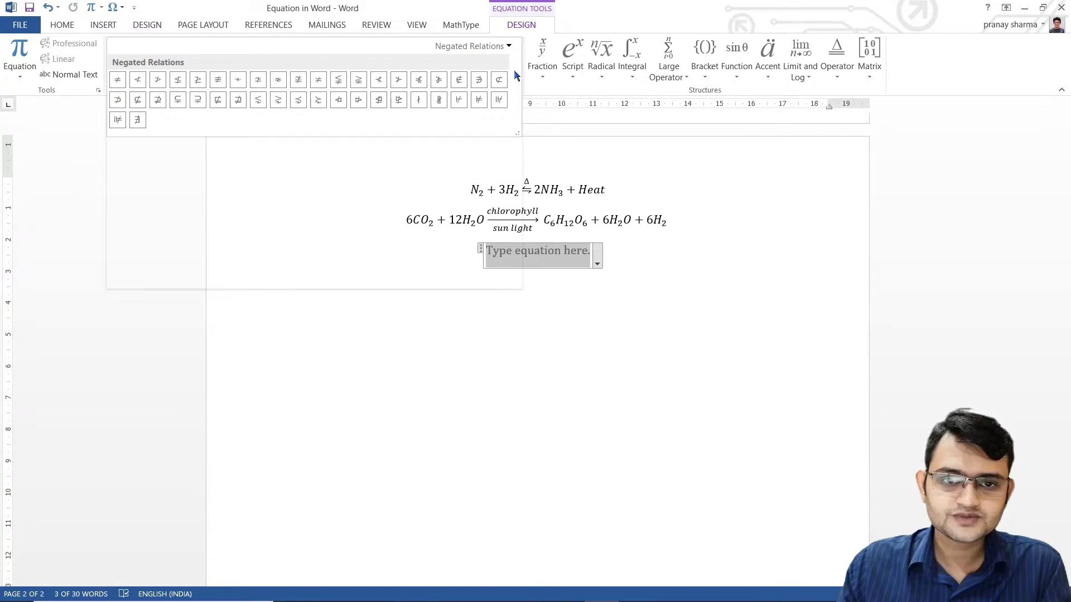
pyautogui.click(507, 46)
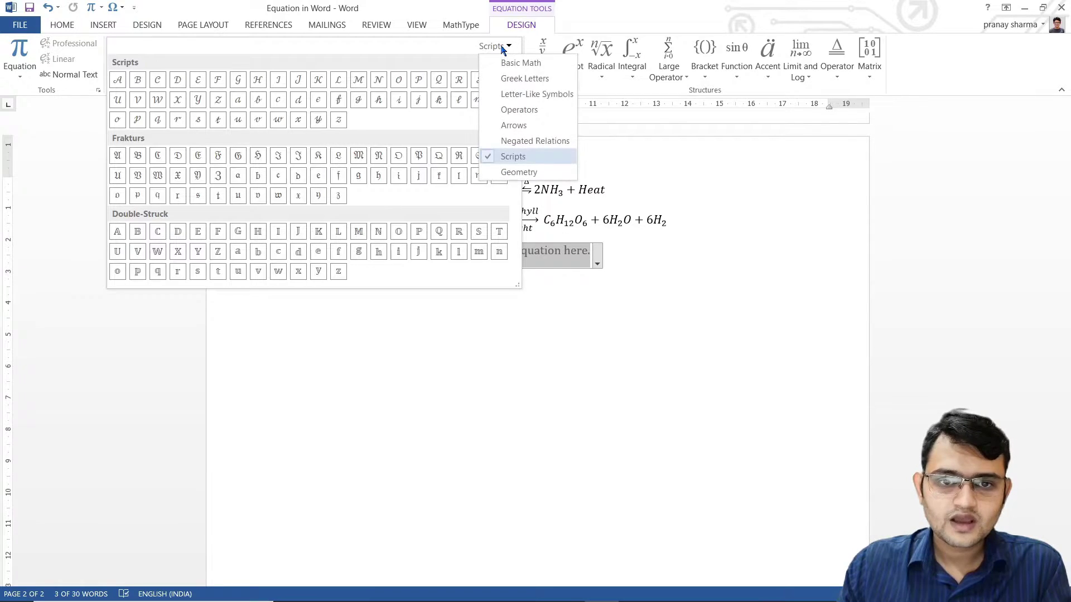
pyautogui.click(514, 173)
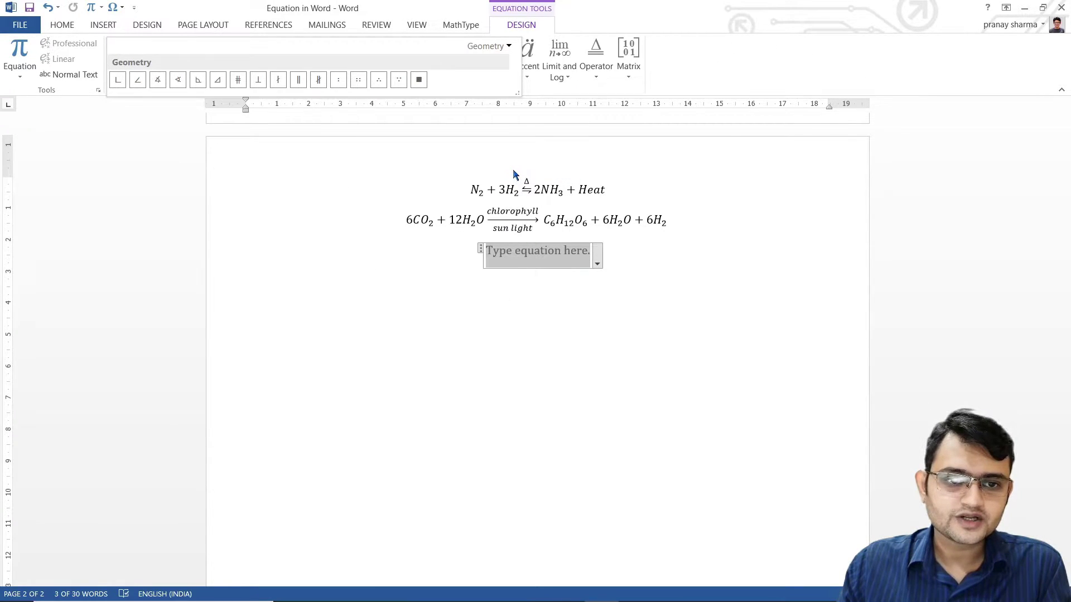
# Insert the Basic Math symbols °F, Δ, ∄ and ∈ into the blank equation
pyautogui.click(508, 46)
pyautogui.click(509, 61)
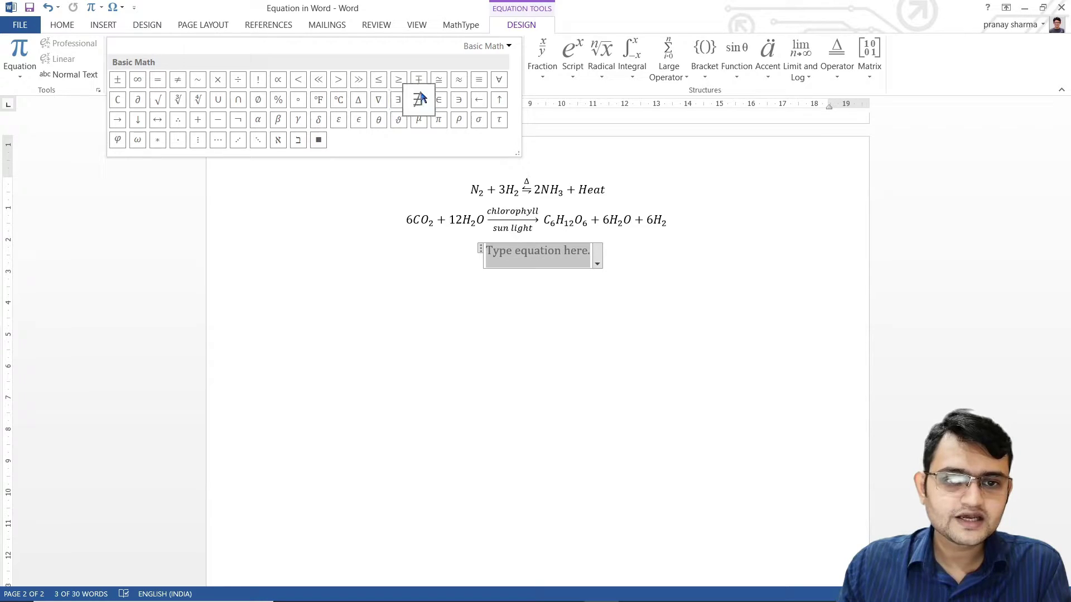
pyautogui.click(321, 102)
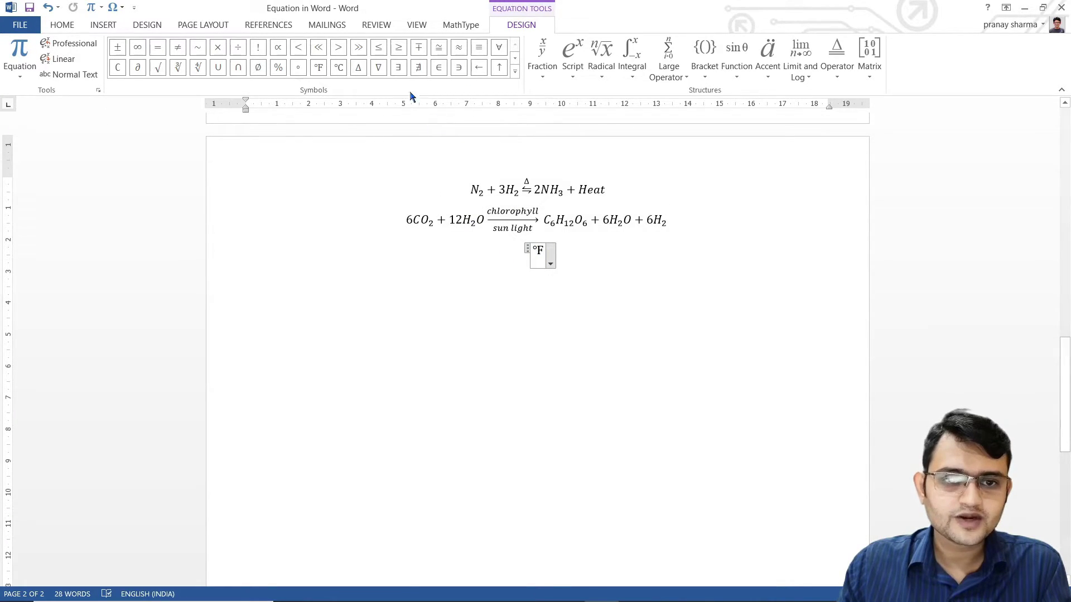
pyautogui.click(358, 74)
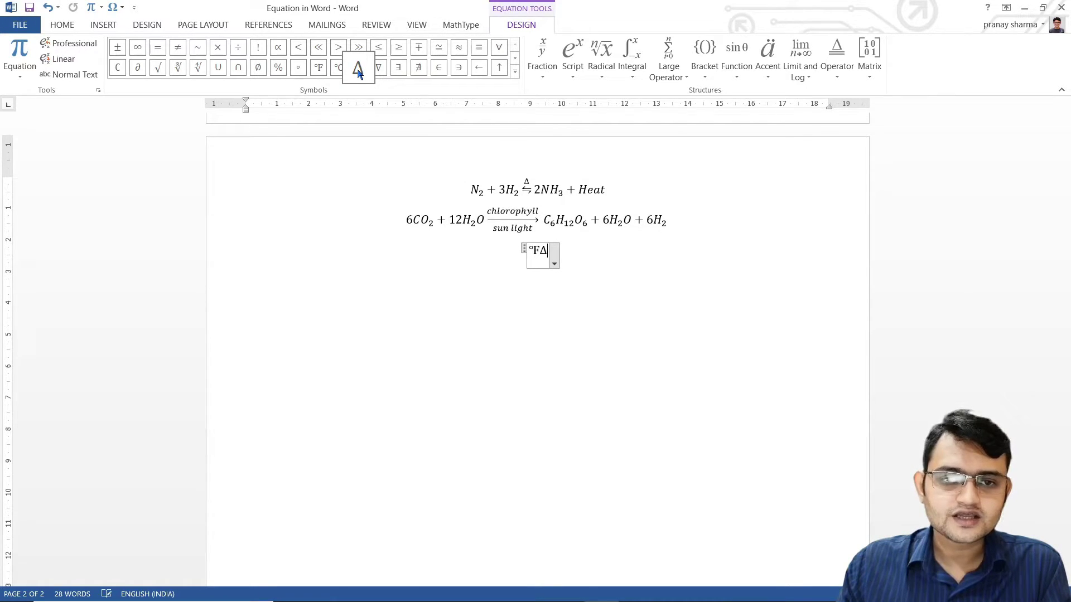
pyautogui.click(419, 71)
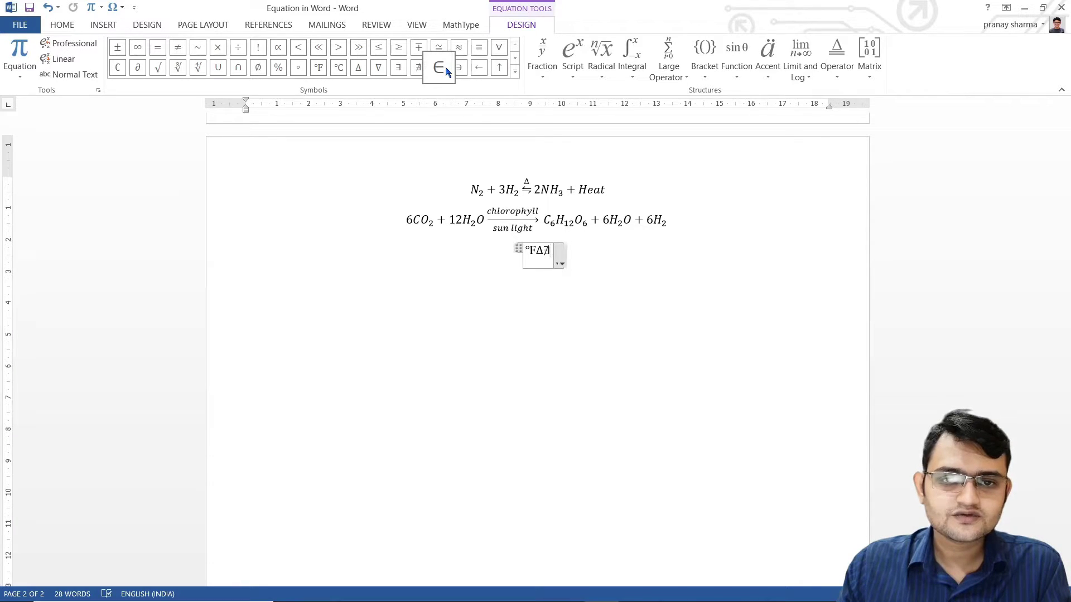
pyautogui.click(439, 70)
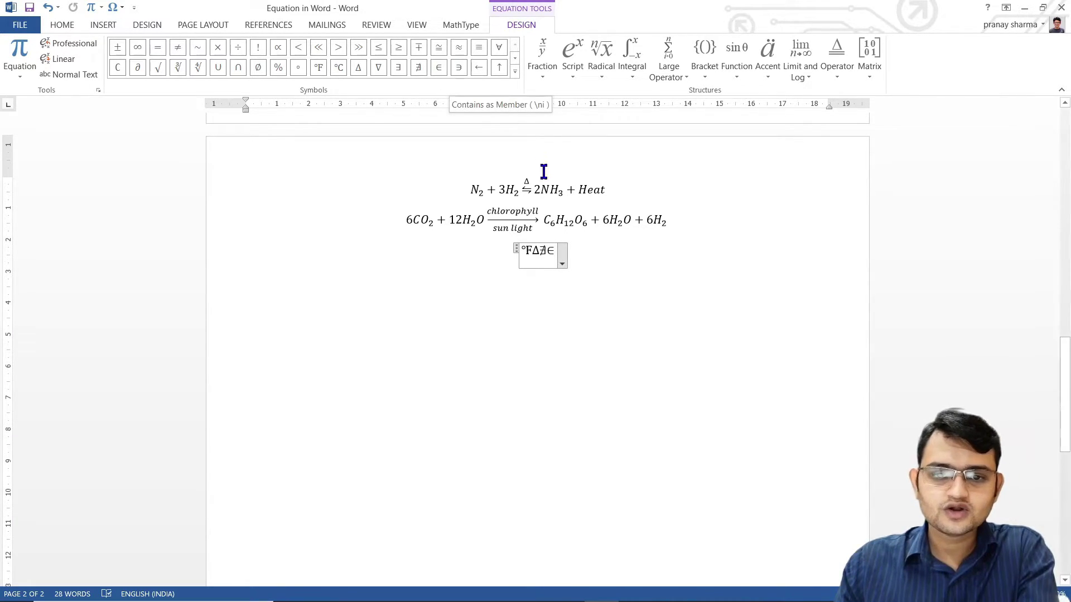
# Undo the four inserted symbols and the insertion of the equation itself
pyautogui.hotkey('ctrl', 'z')
pyautogui.hotkey('ctrl', 'z')
pyautogui.hotkey('ctrl', 'z')
pyautogui.hotkey('ctrl', 'z')
pyautogui.hotkey('ctrl', 'z')
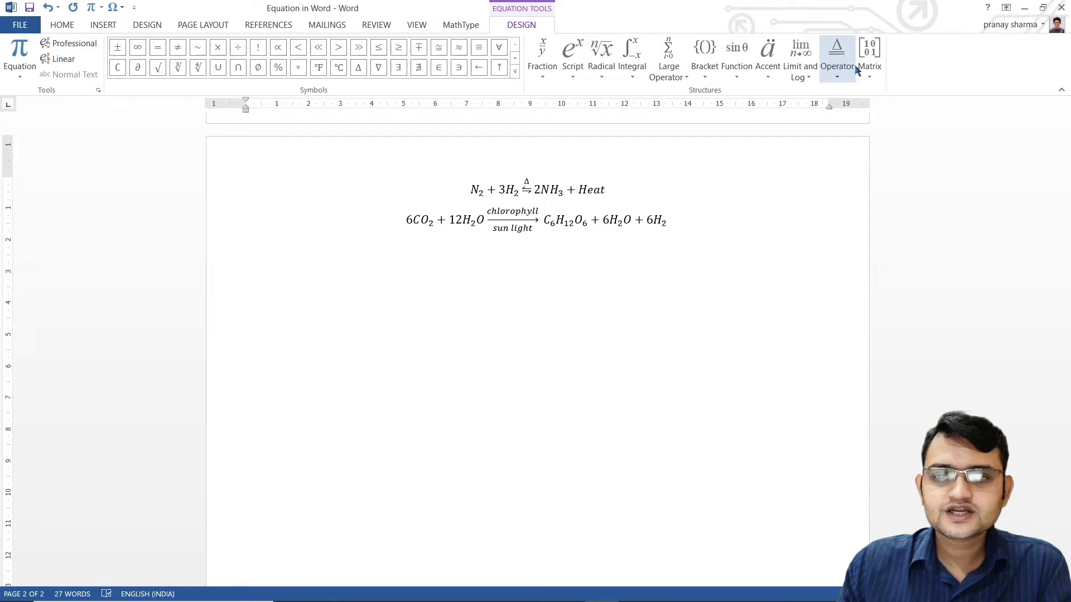
# Insert a stacked fraction below the photosynthesis equation with 5 as numerator and 2 as denominator
pyautogui.click(541, 77)
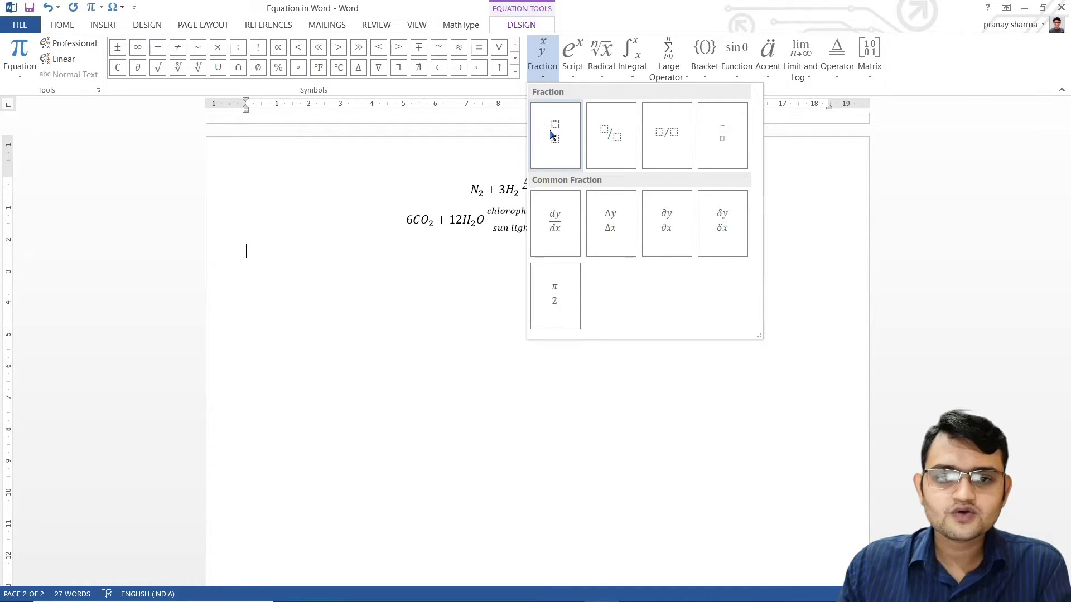
pyautogui.click(556, 137)
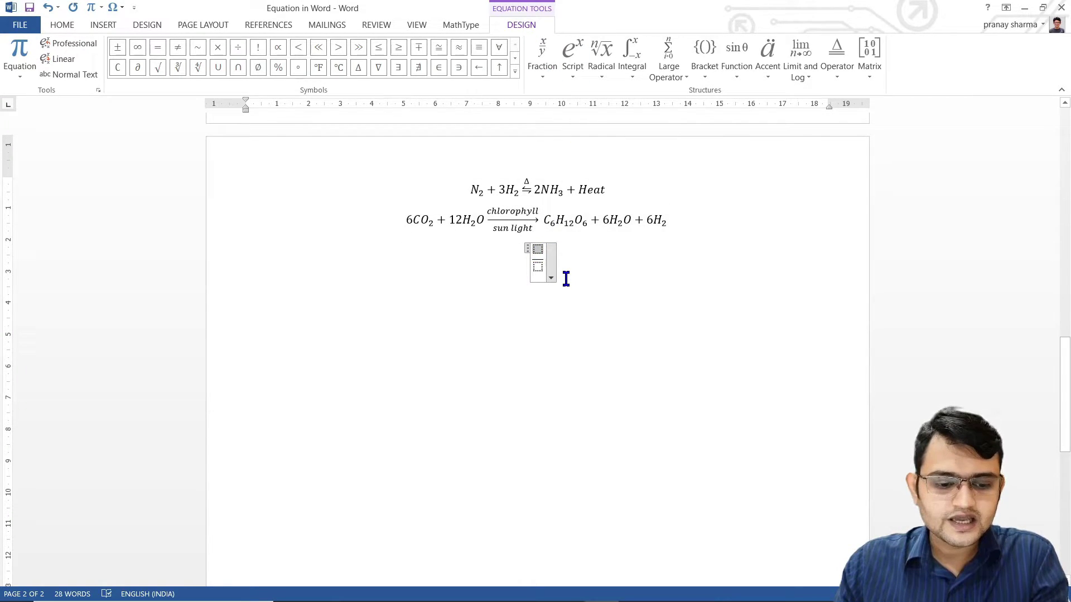
pyautogui.write('5')
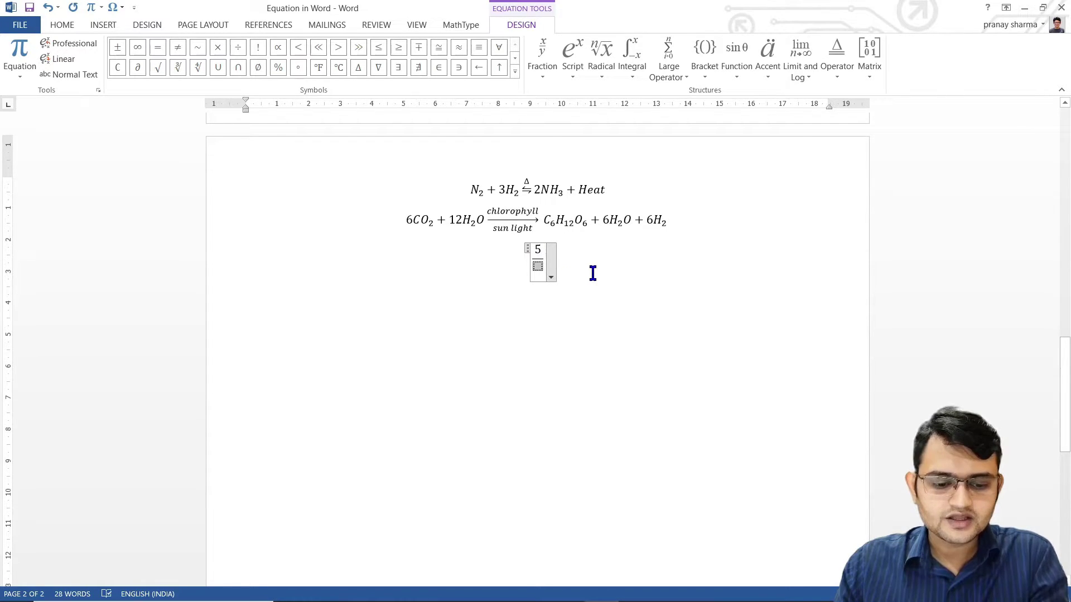
pyautogui.click(538, 266)
pyautogui.write('2')
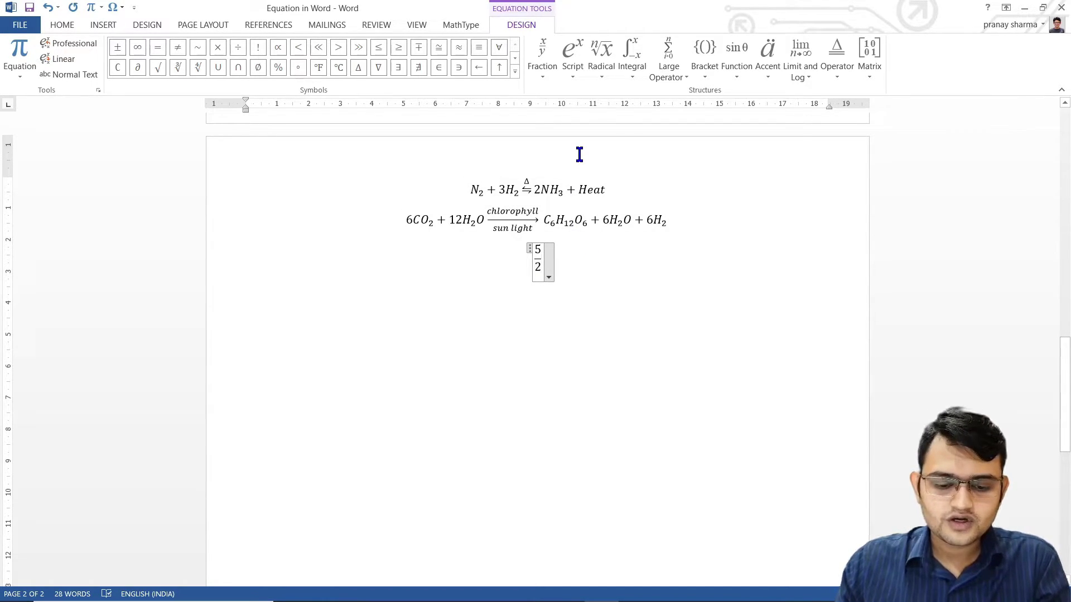
# Add a multiplication sign after the 5/2 fraction, followed by a stacked fraction of 2 over 5
pyautogui.click(217, 47)
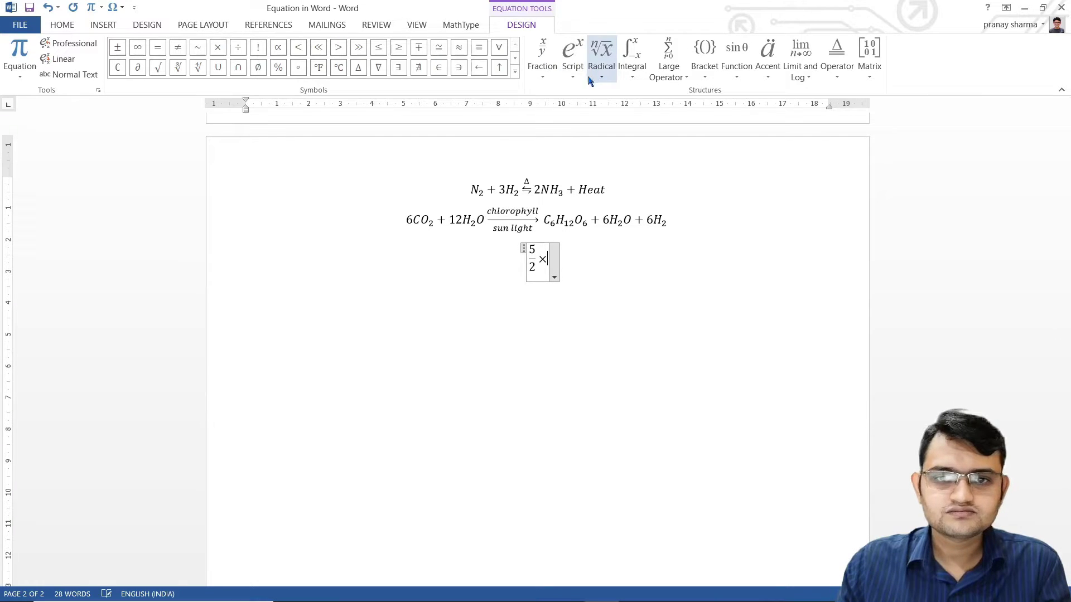
pyautogui.click(550, 82)
pyautogui.click(556, 138)
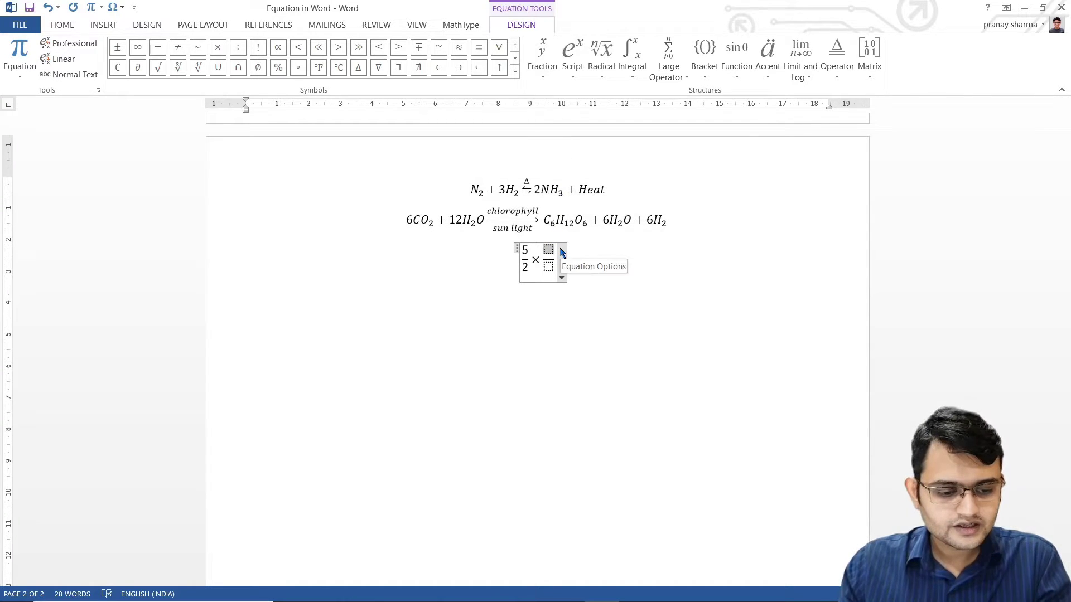
pyautogui.write('2/5')
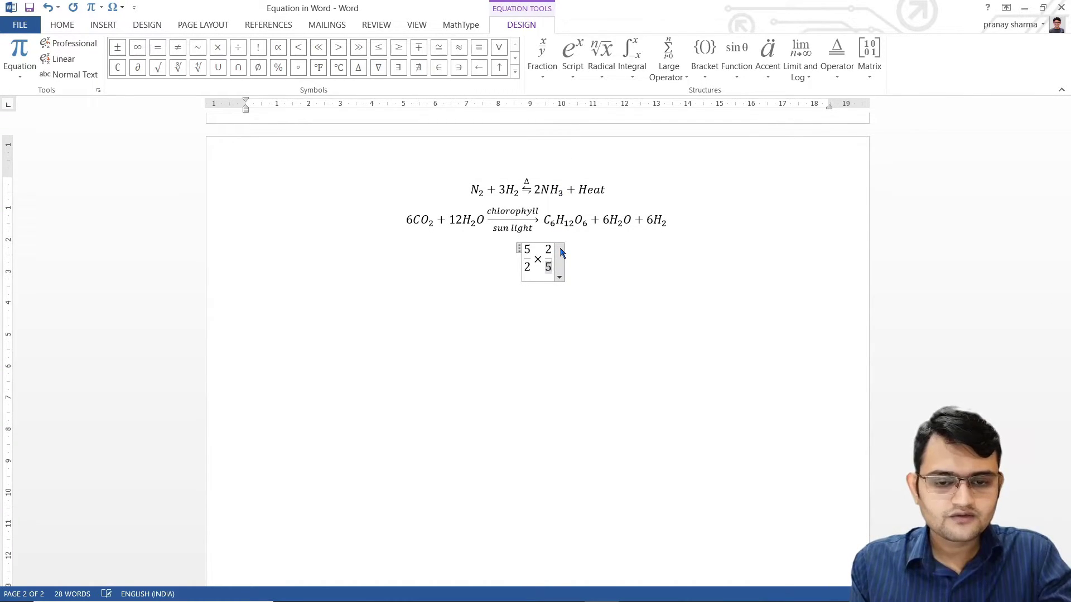
# Complete the fraction equation with = 1 and move the cursor to the empty line below it
pyautogui.press('Right')
pyautogui.write('=')
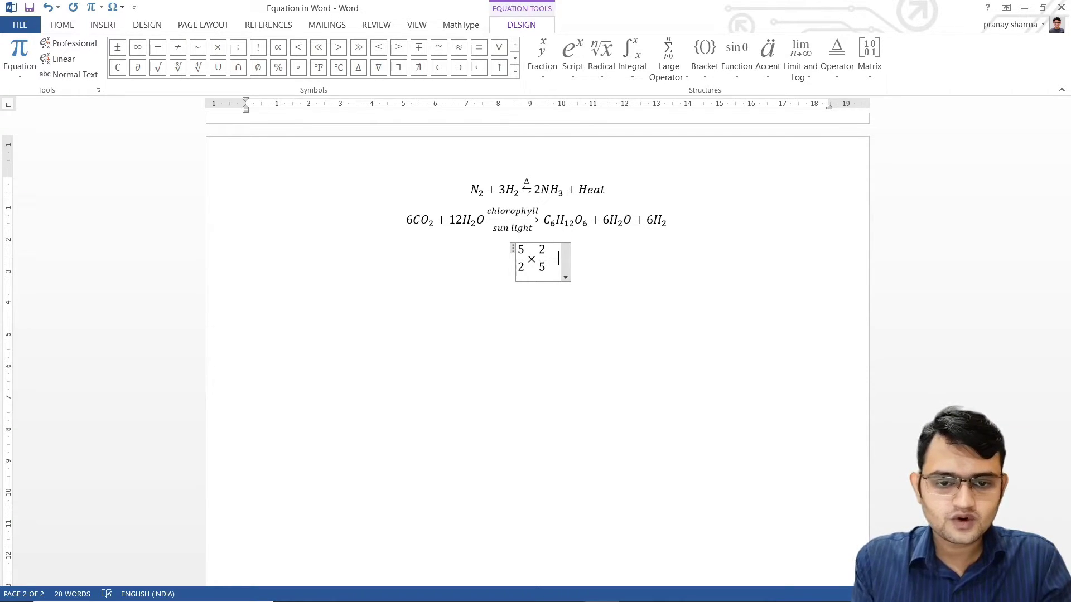
pyautogui.write('1')
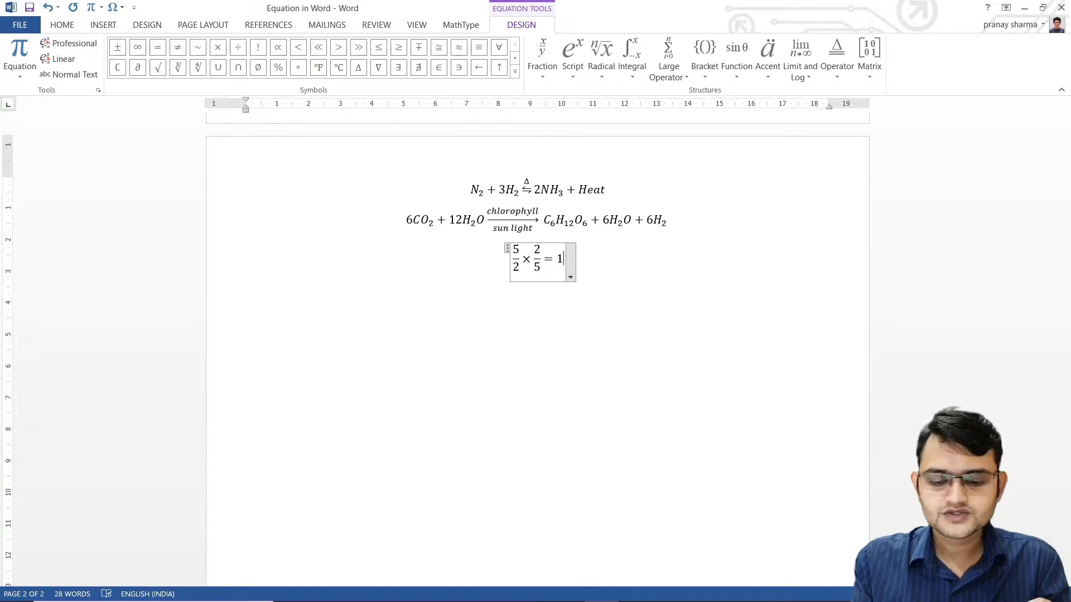
pyautogui.press('Down')
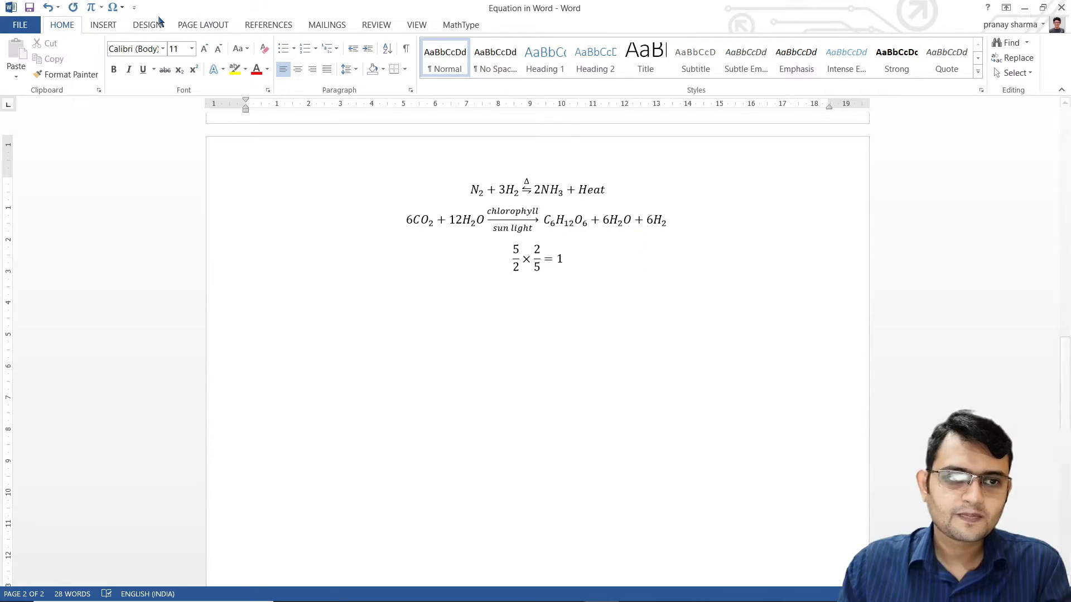
# Insert a new equation below the fraction equation and begin it with a followed by a superscript structure holding x squared
pyautogui.click(111, 28)
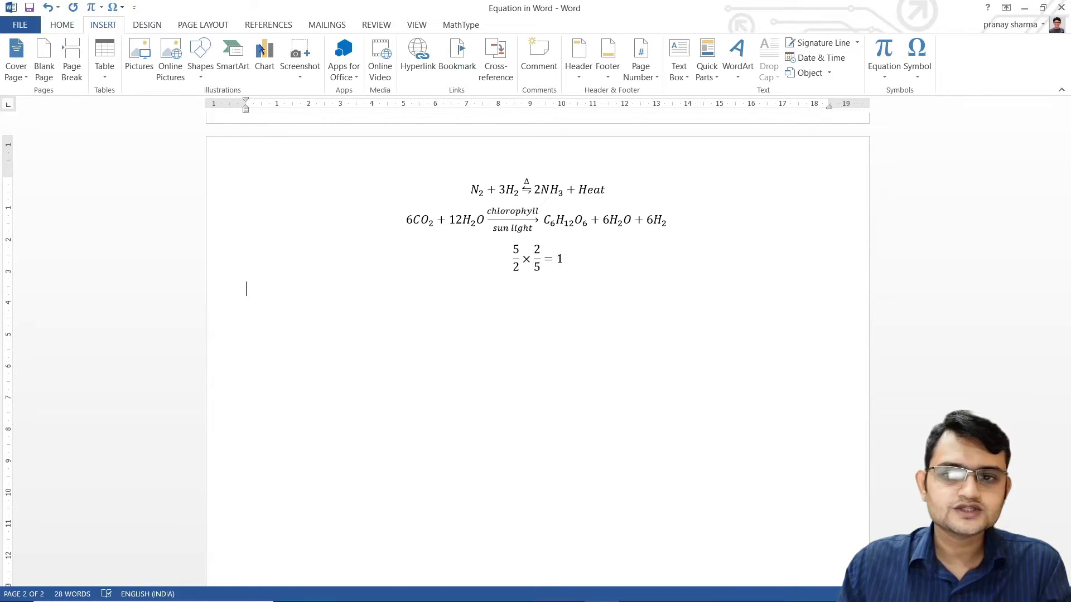
pyautogui.click(890, 54)
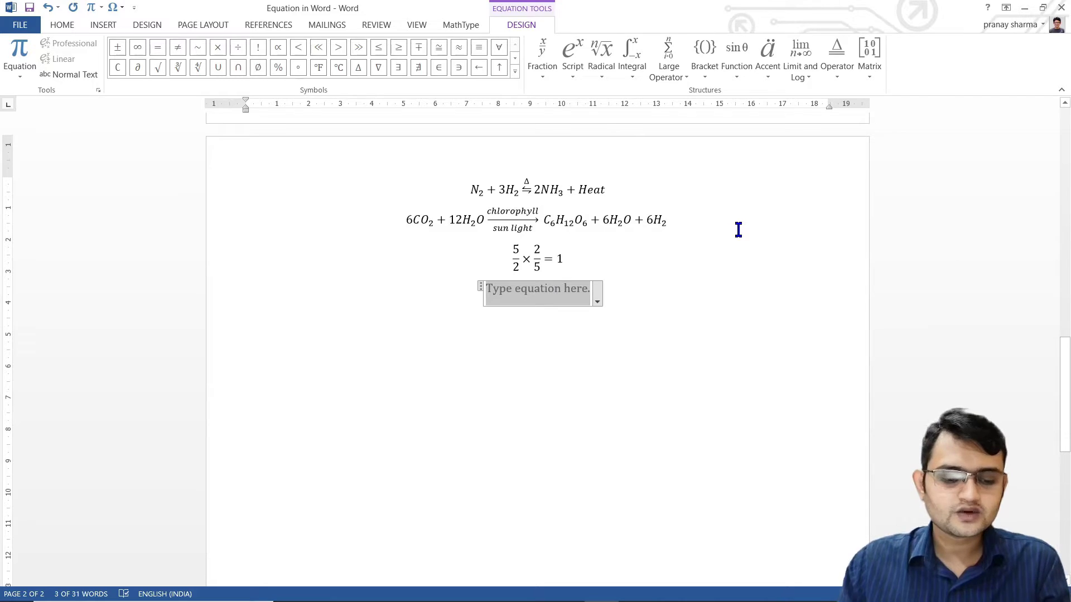
pyautogui.write('a')
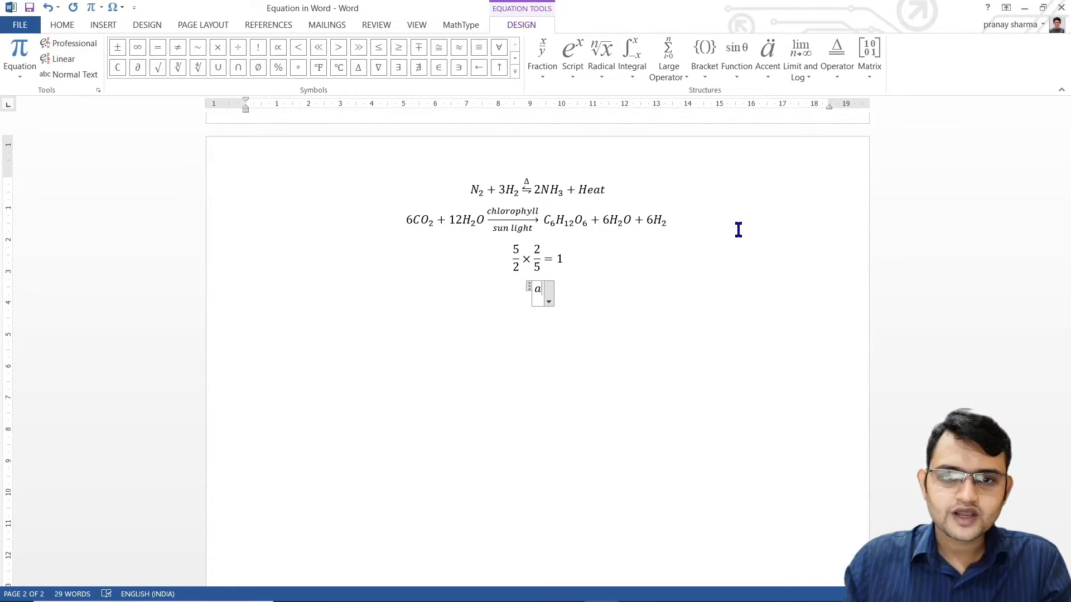
pyautogui.click(574, 81)
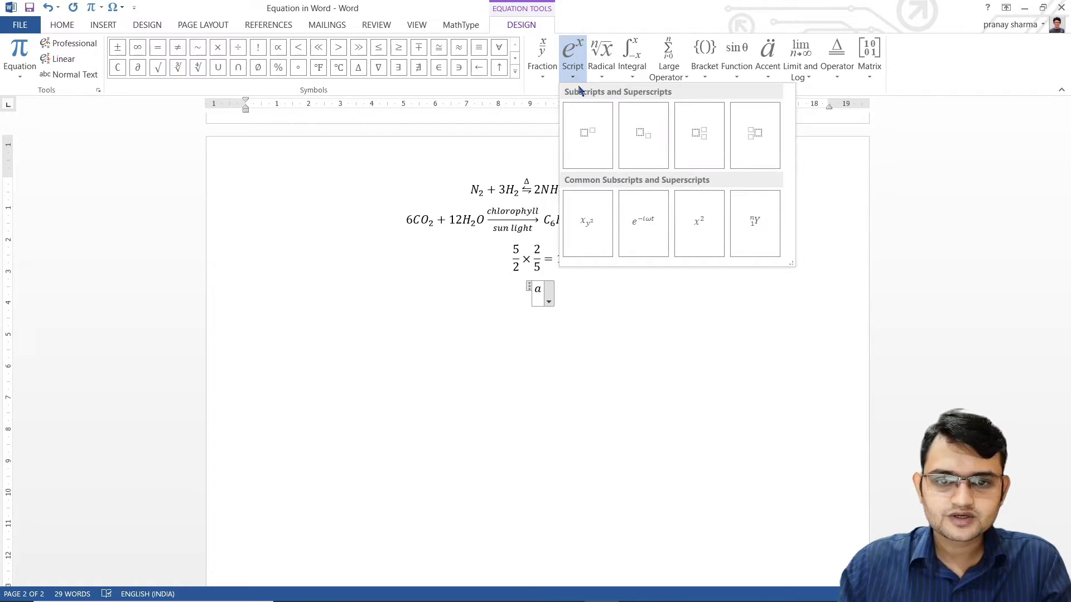
pyautogui.click(589, 135)
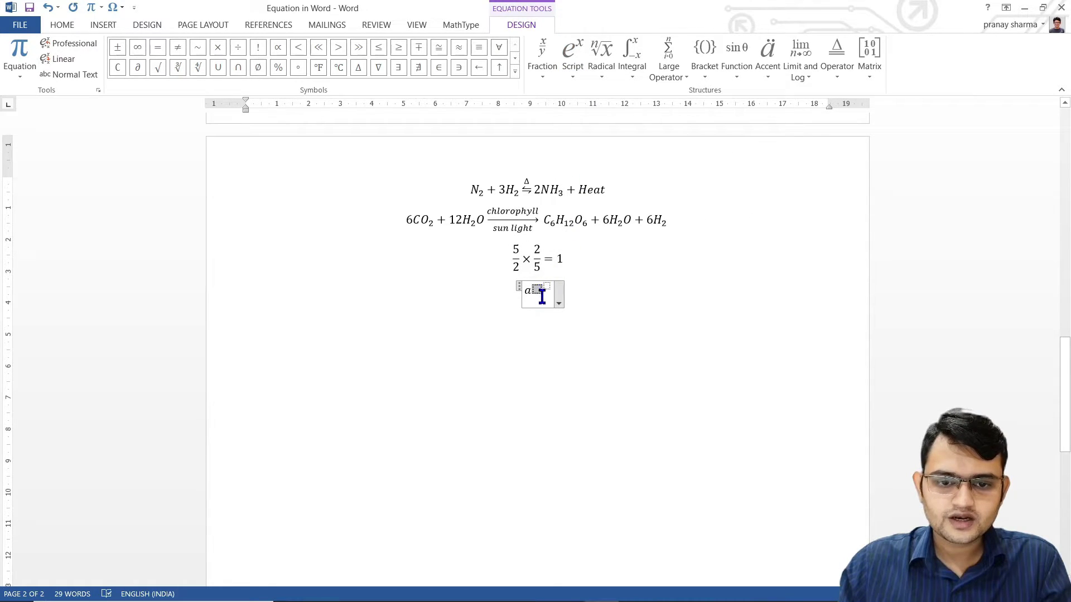
pyautogui.write('x')
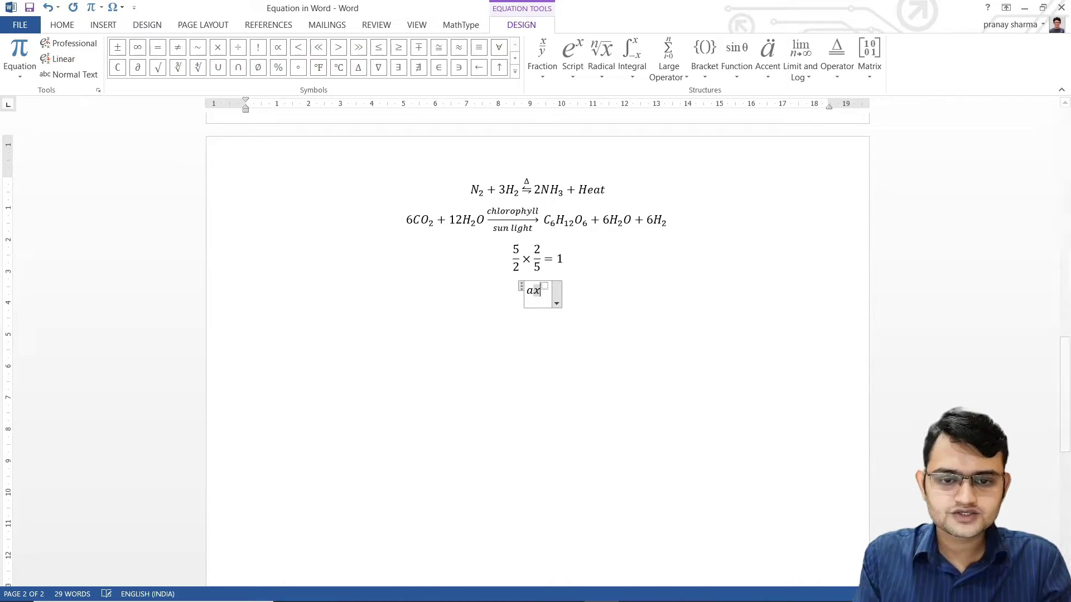
pyautogui.write('2')
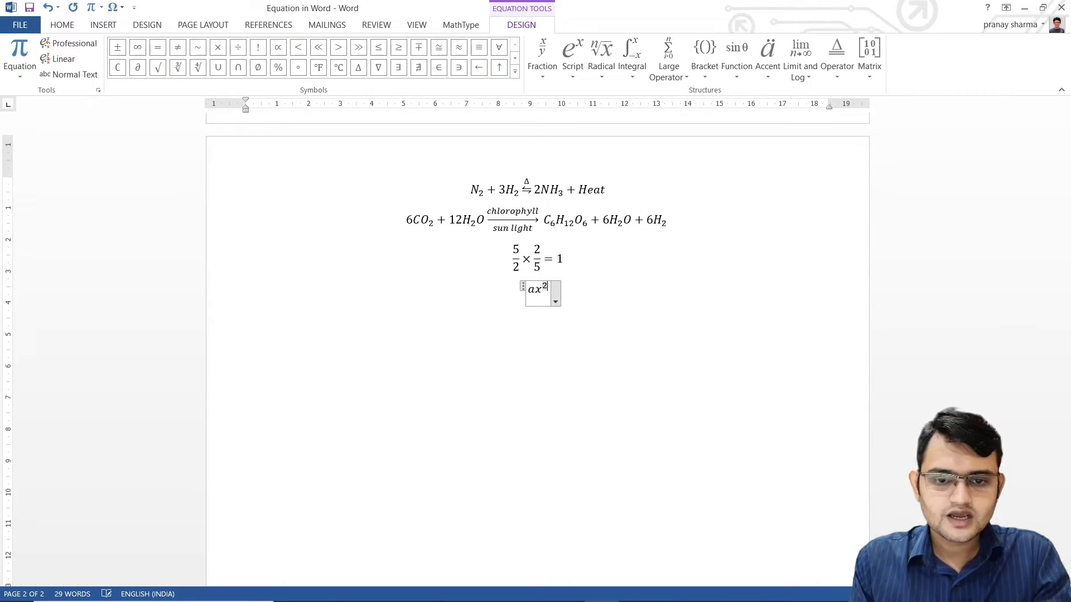
# Complete the quadratic equation with + bx + c = 0 and move the cursor to the empty line below it
pyautogui.press('Right')
pyautogui.write('+ bx ')
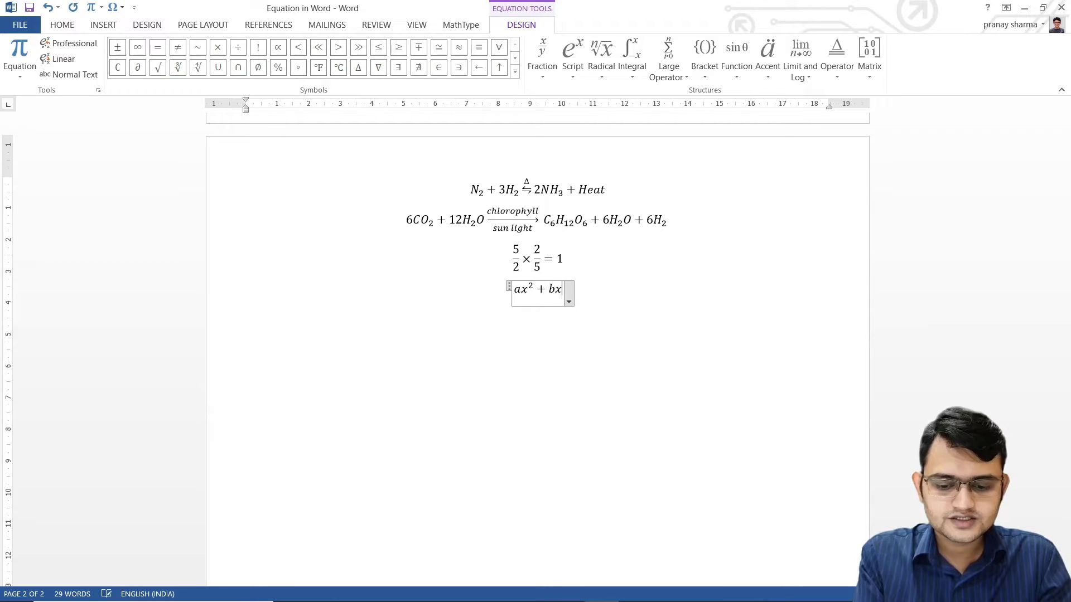
pyautogui.write('+ c ')
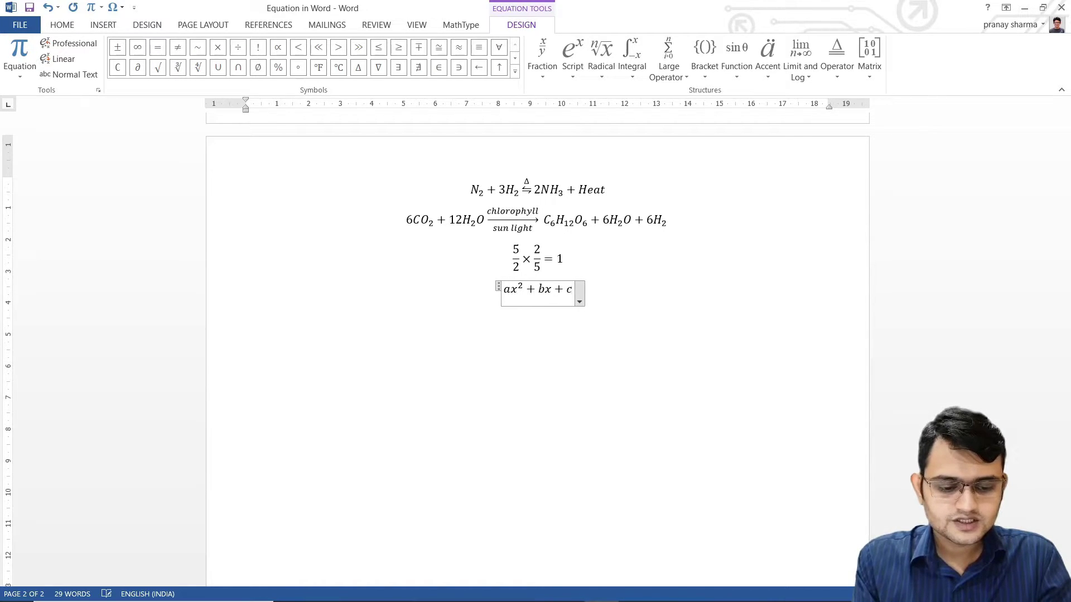
pyautogui.write('= ')
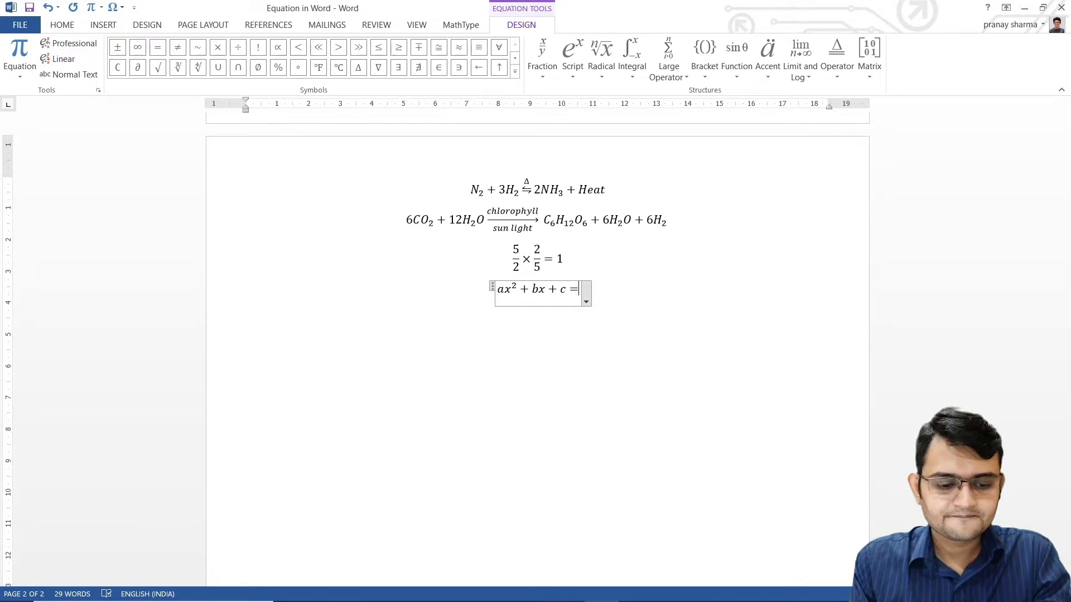
pyautogui.write('0')
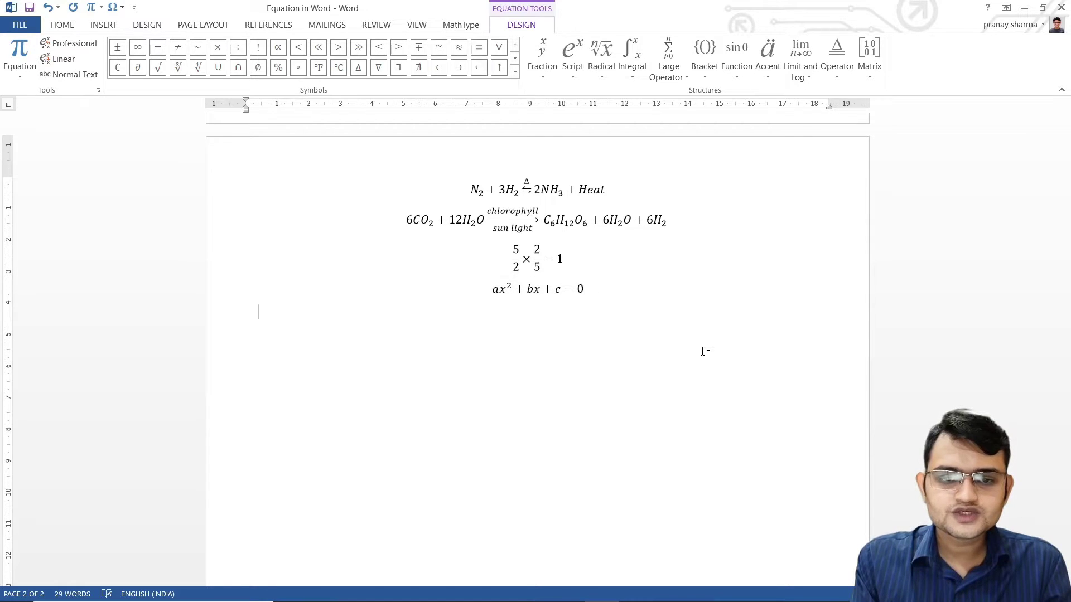
pyautogui.press('Down')
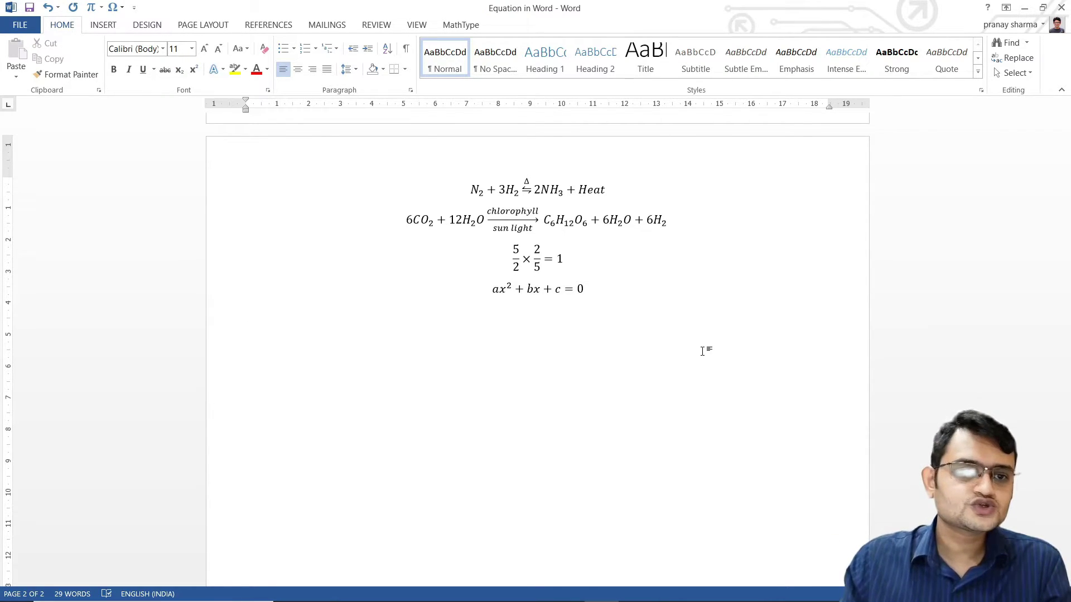
pyautogui.click(103, 24)
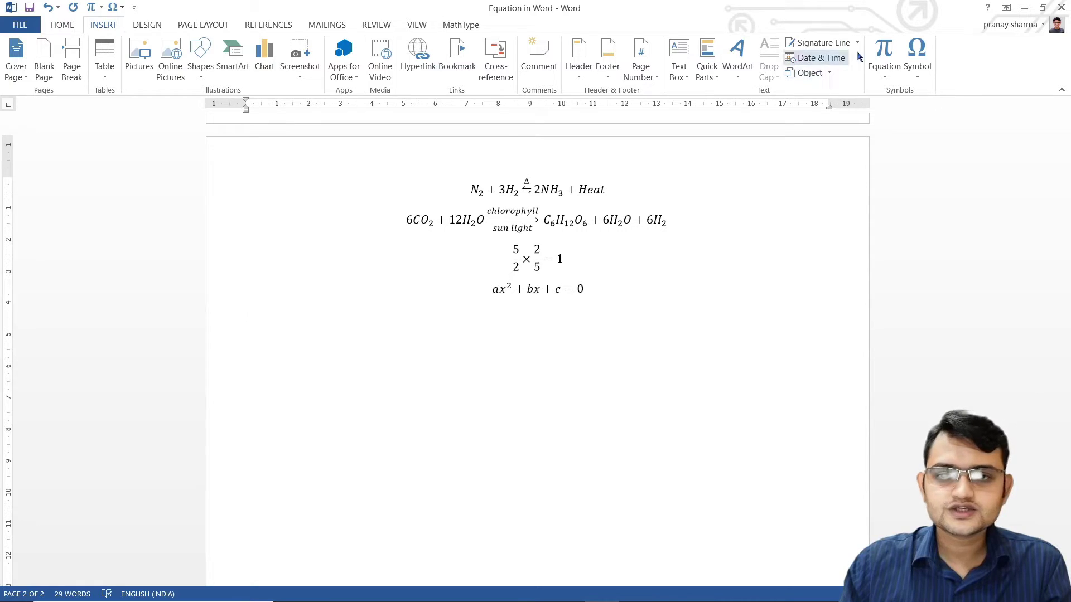
pyautogui.click(884, 53)
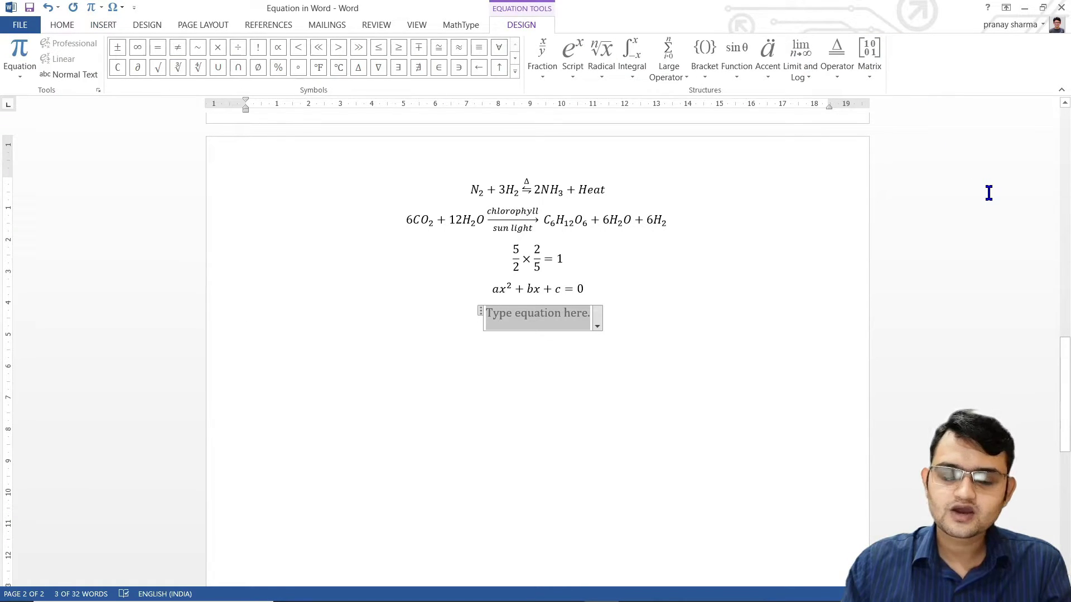
pyautogui.press('BackSpace')
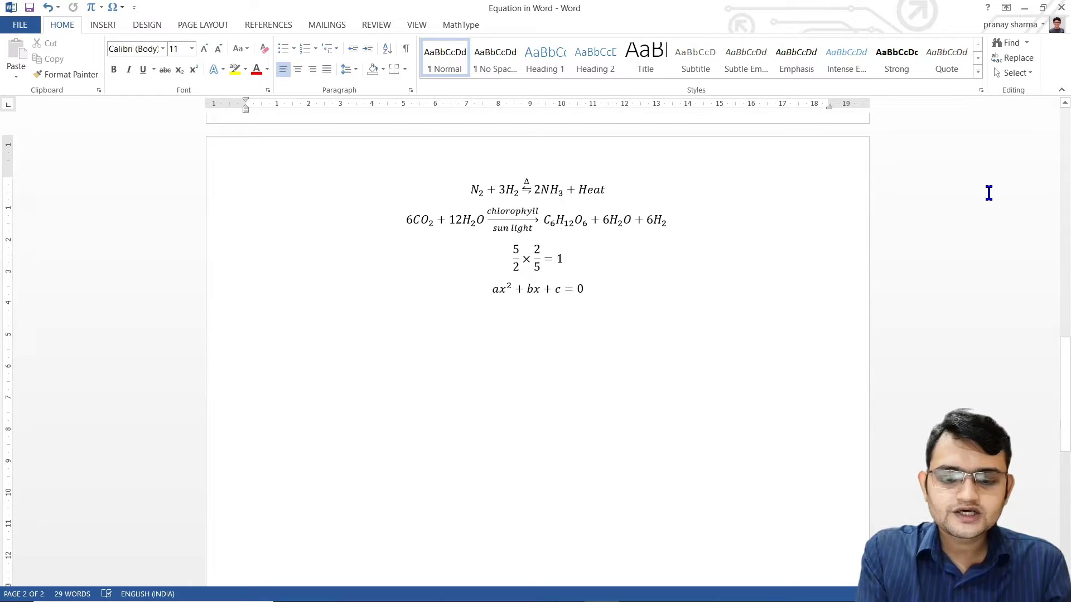
# Insert a new equation below the quadratic equation, starting with x = and a stacked fraction with -b in the numerator
pyautogui.hotkey('alt', '=')
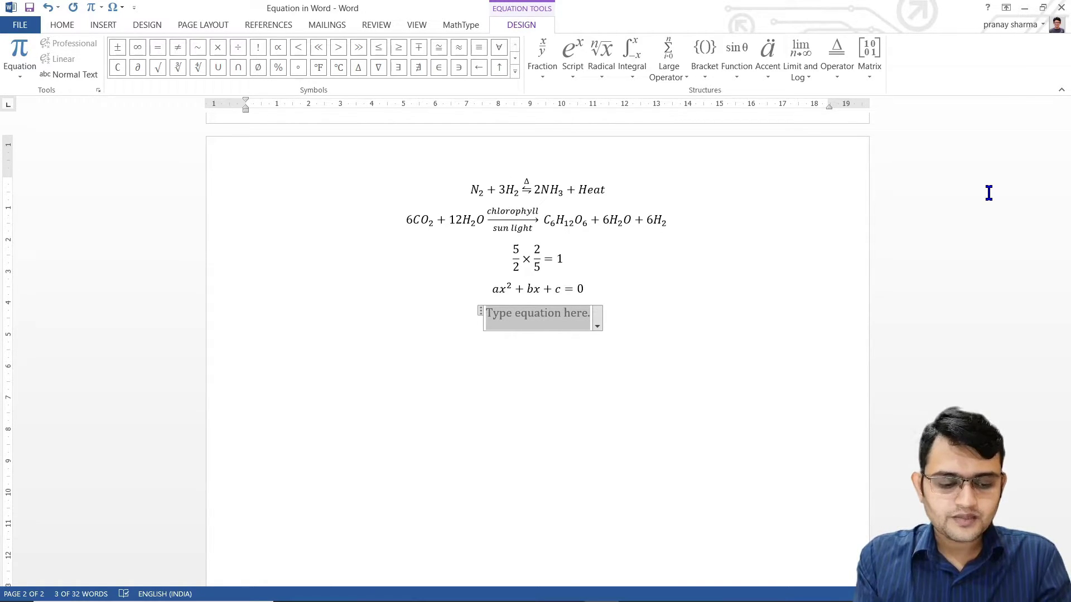
pyautogui.write('x=')
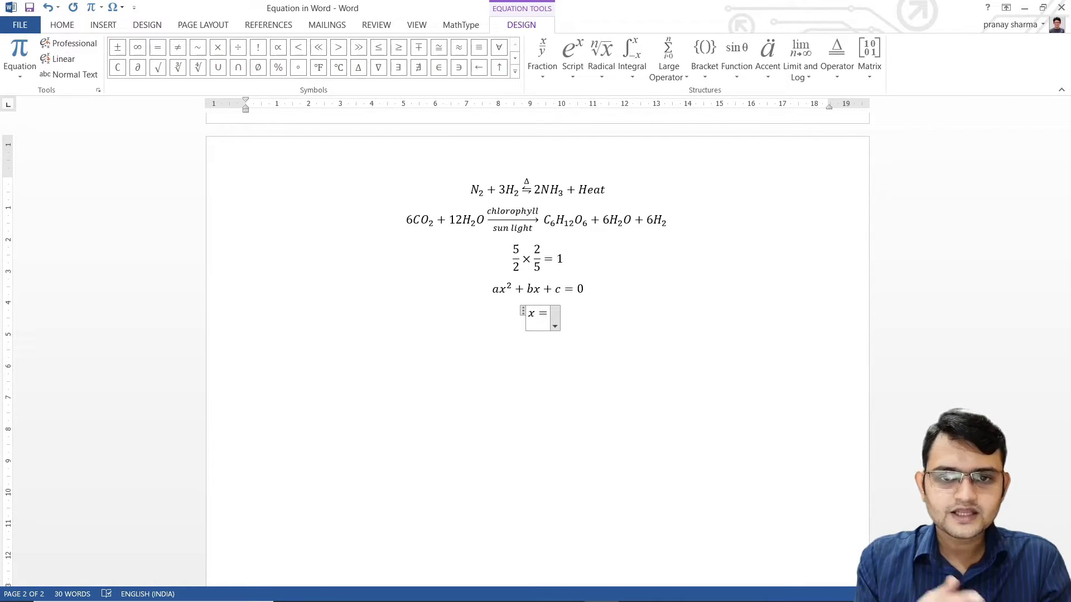
pyautogui.click(549, 71)
pyautogui.click(557, 124)
pyautogui.click(549, 311)
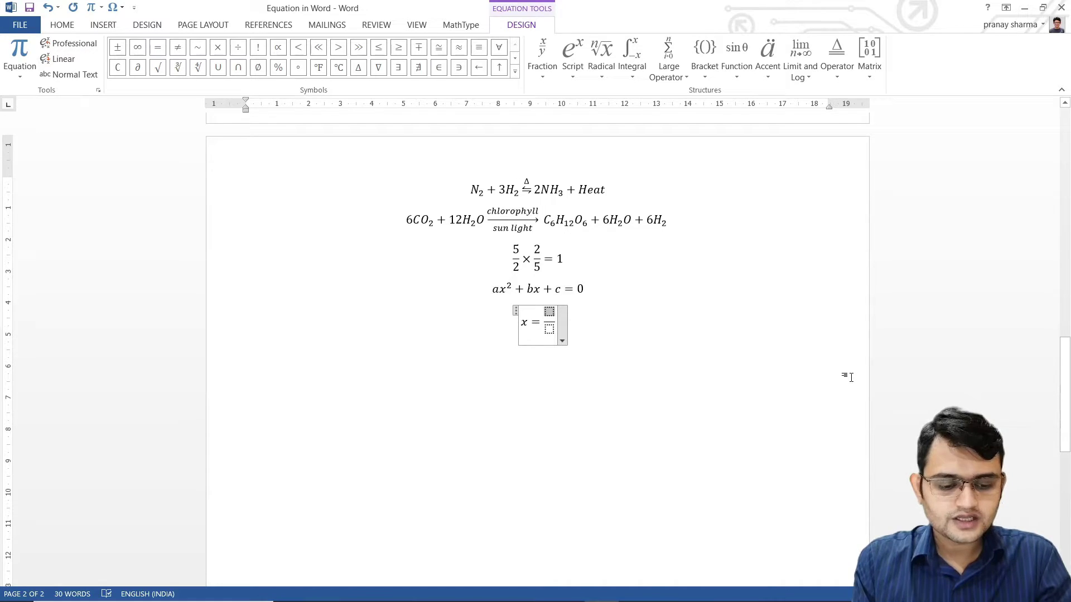
pyautogui.write('-b')
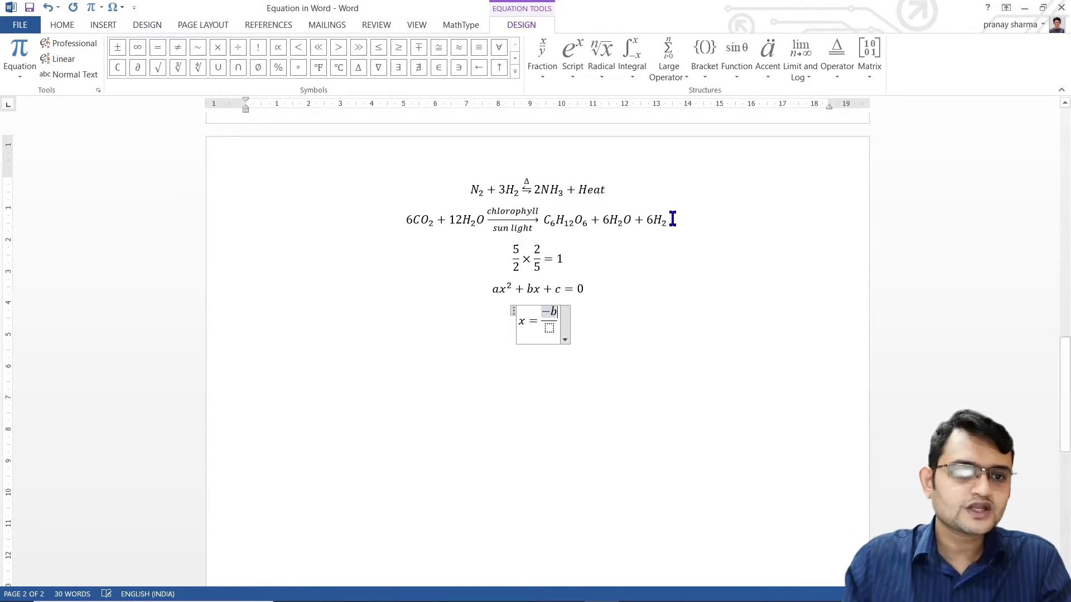
# Add a ± sign after -b in the numerator, followed by an empty square root
pyautogui.click(118, 49)
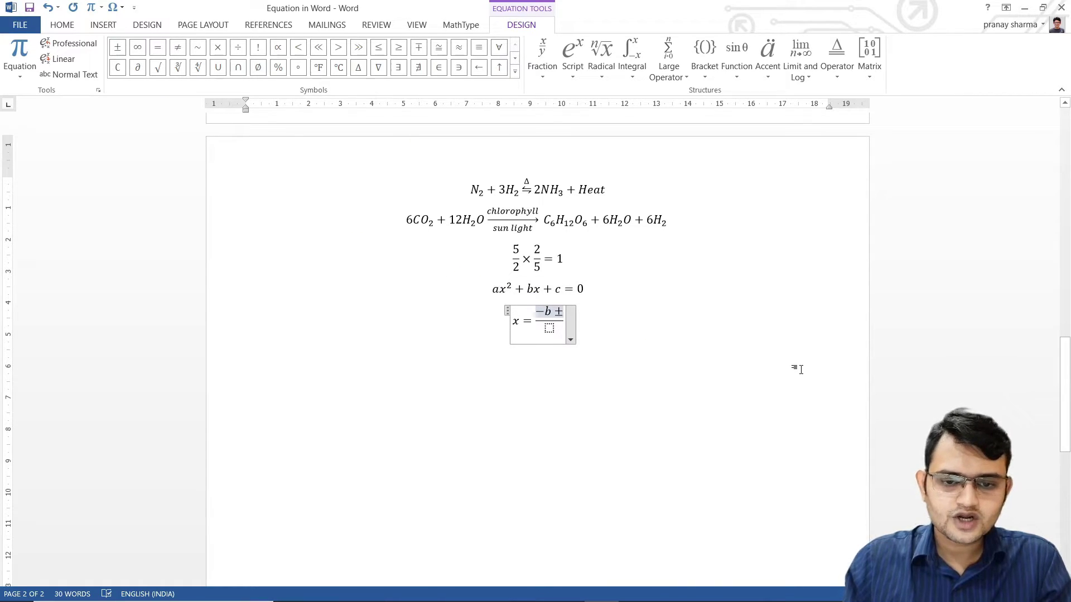
pyautogui.press('BackSpace')
pyautogui.write('+-')
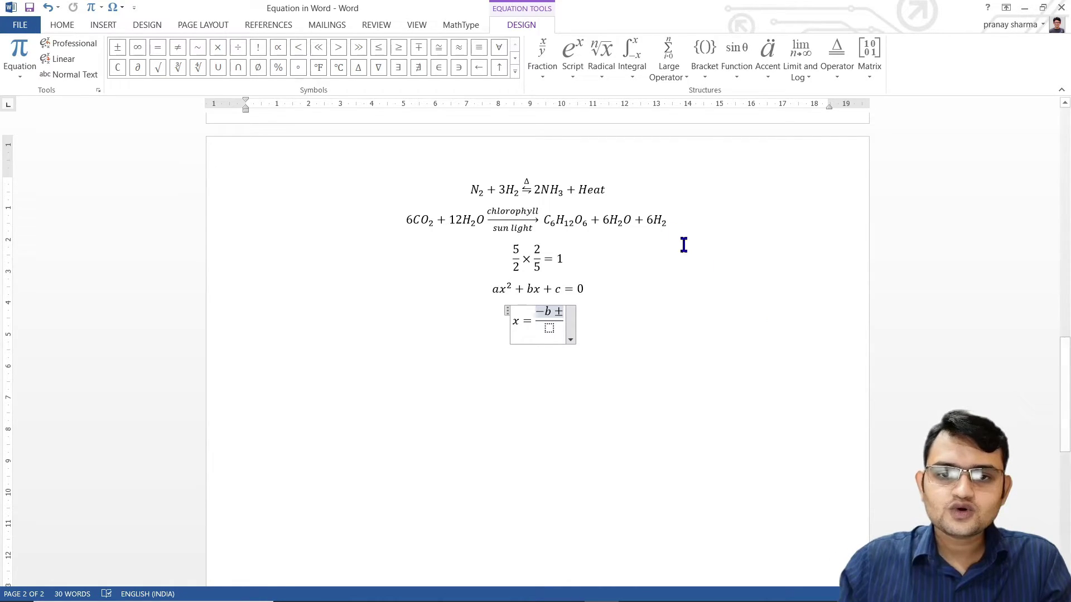
pyautogui.click(602, 67)
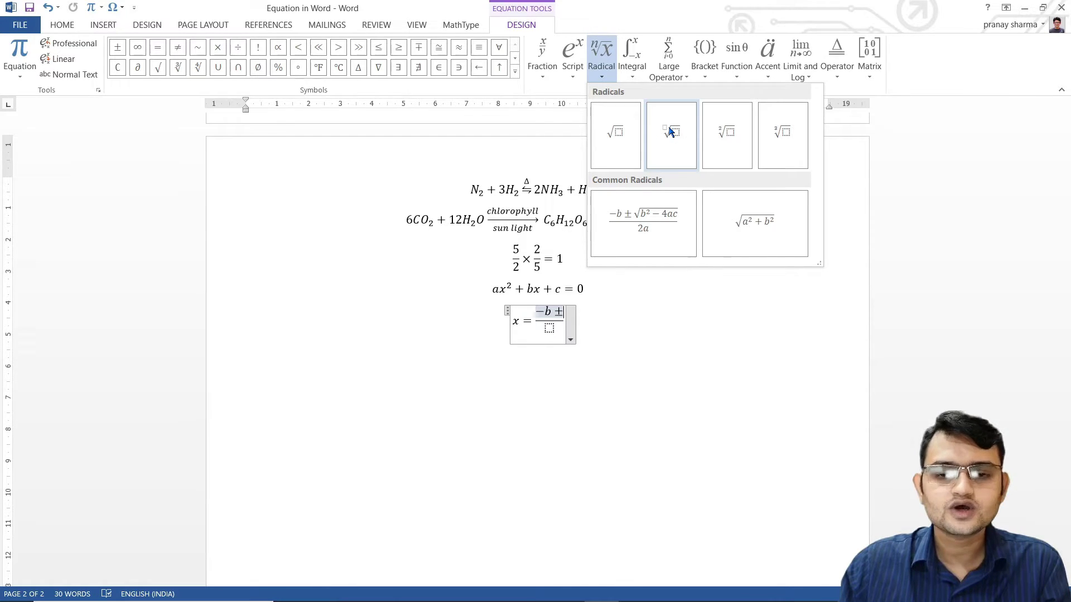
pyautogui.click(612, 133)
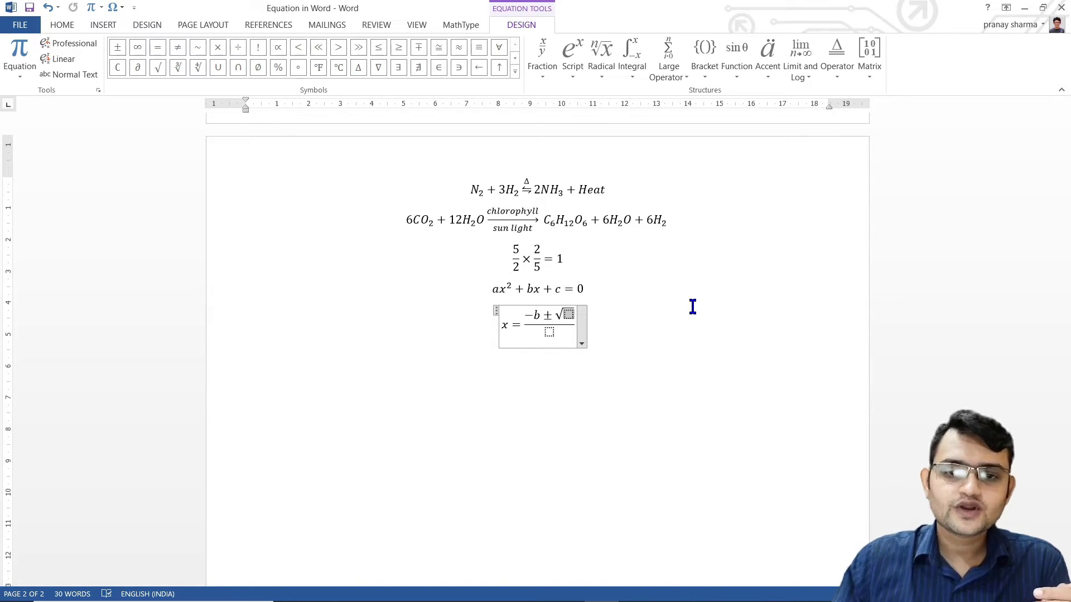
# Fill the square root with b² − 4ac, using a superscript structure for b squared
pyautogui.click(572, 79)
pyautogui.press('Escape')
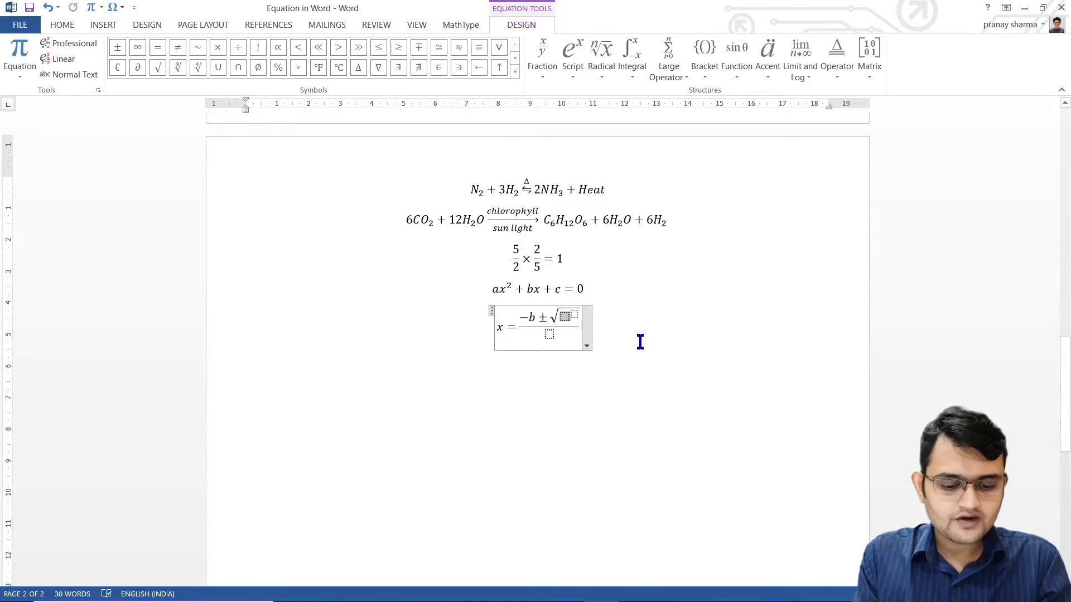
pyautogui.write('b')
pyautogui.press('Right')
pyautogui.write('2')
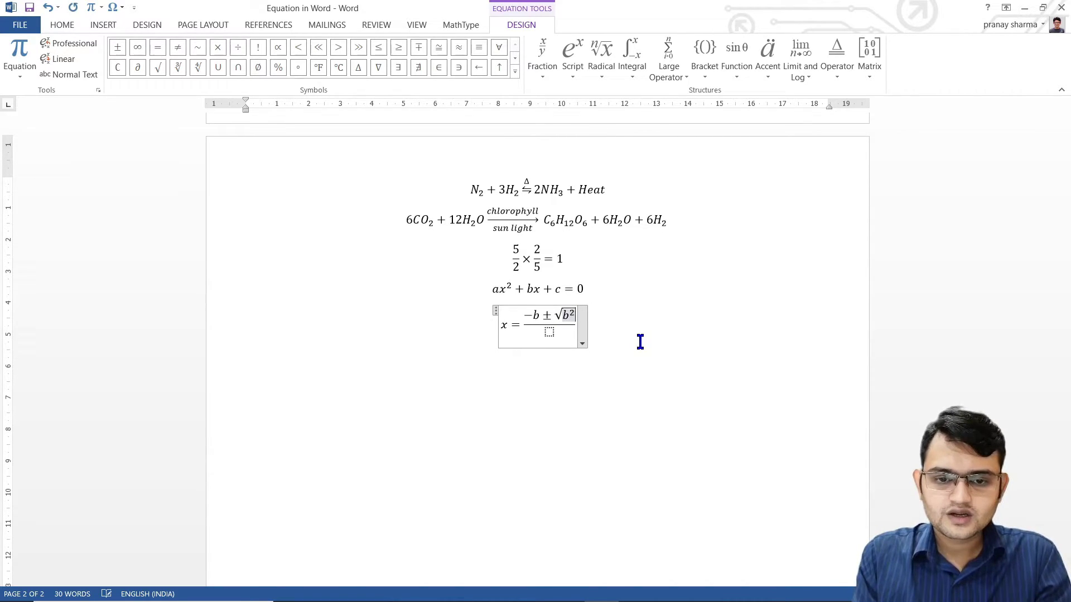
pyautogui.press('Right')
pyautogui.write('-')
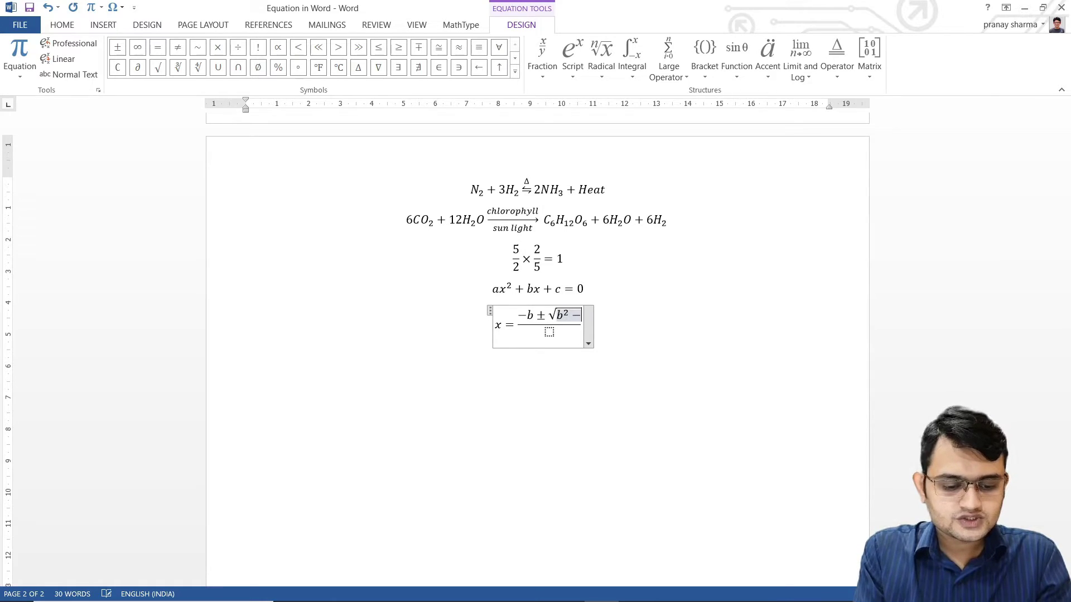
pyautogui.write('4ac')
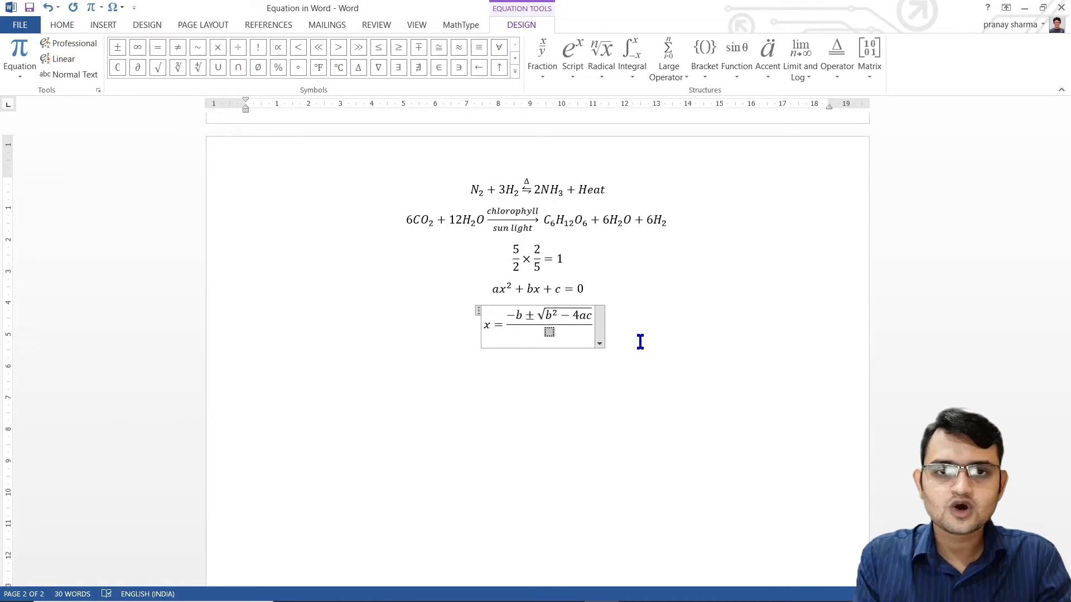
# Enter 2a as the fraction's denominator and move the cursor to the empty line below the formula
pyautogui.write('2a')
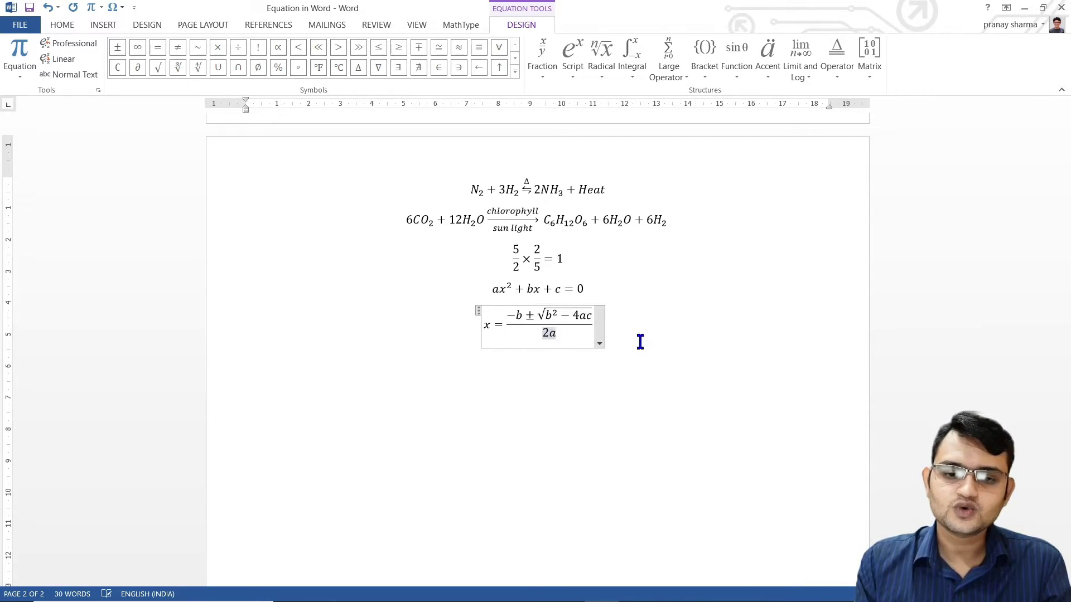
pyautogui.press('Up')
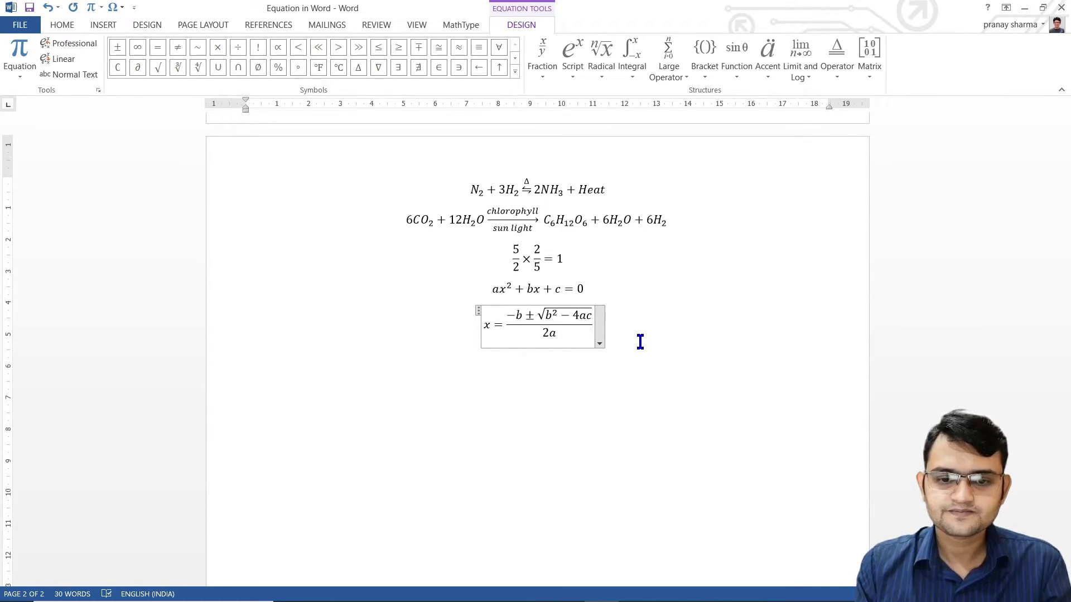
pyautogui.press('Down')
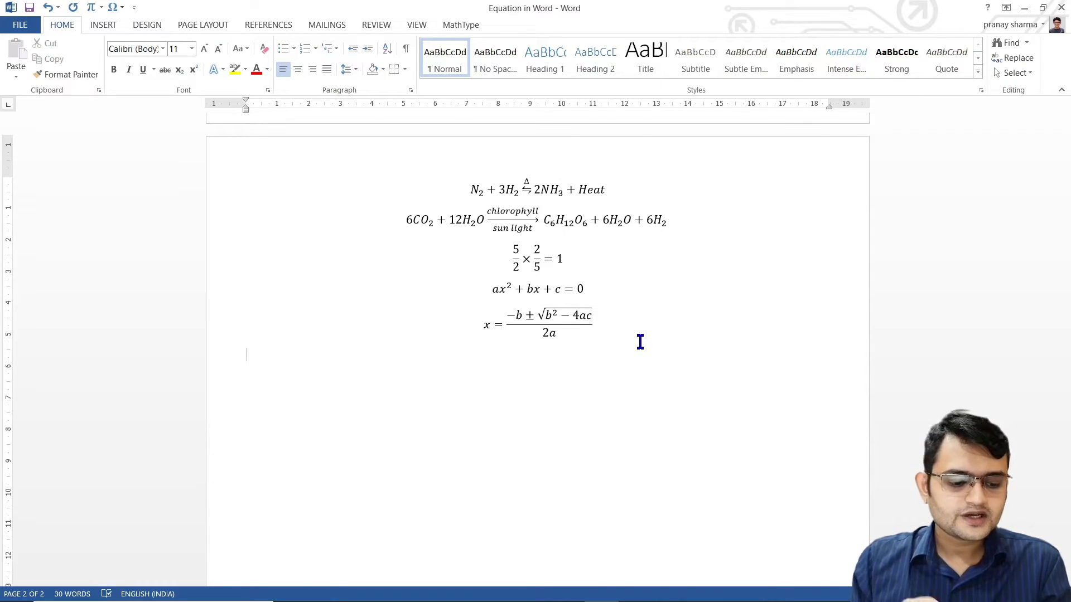
# Insert a new equation below the quadratic formula with two nested integrals, each with upper and lower limit placeholders
pyautogui.hotkey('alt', '=')
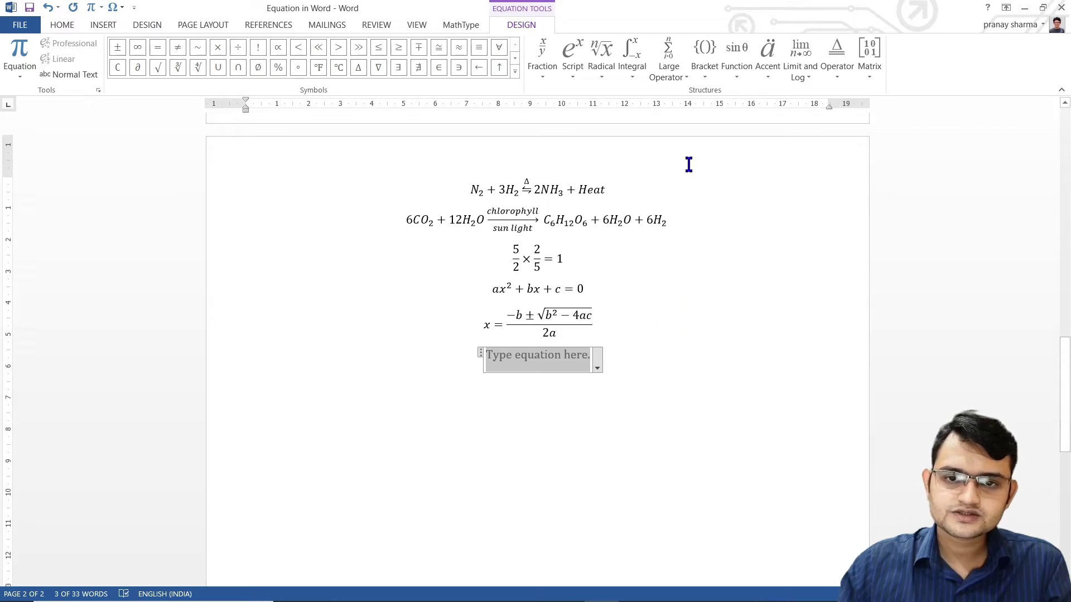
pyautogui.click(627, 68)
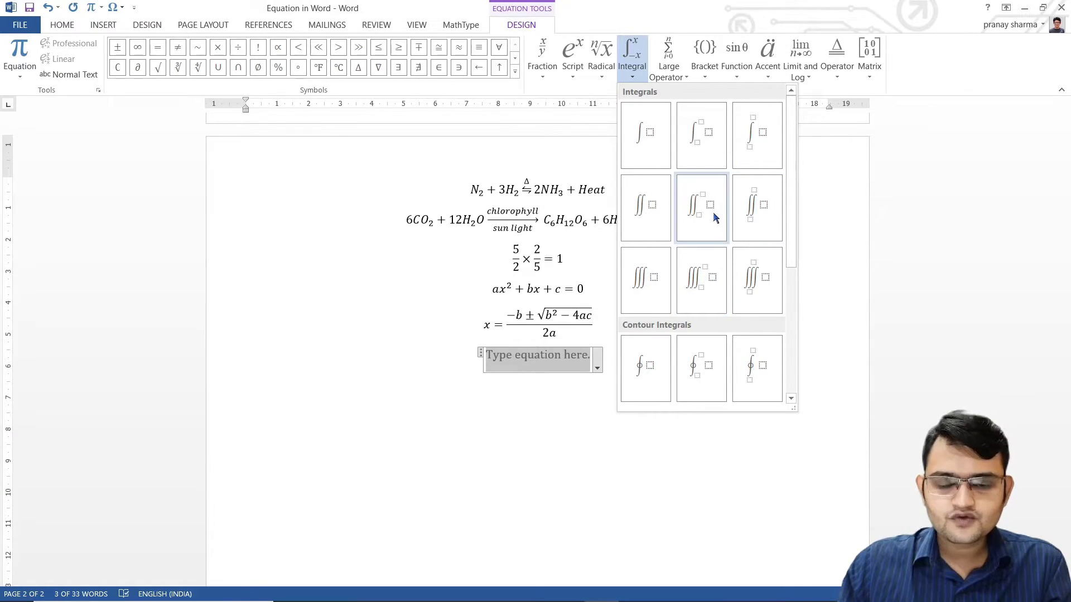
pyautogui.click(708, 145)
pyautogui.click(547, 365)
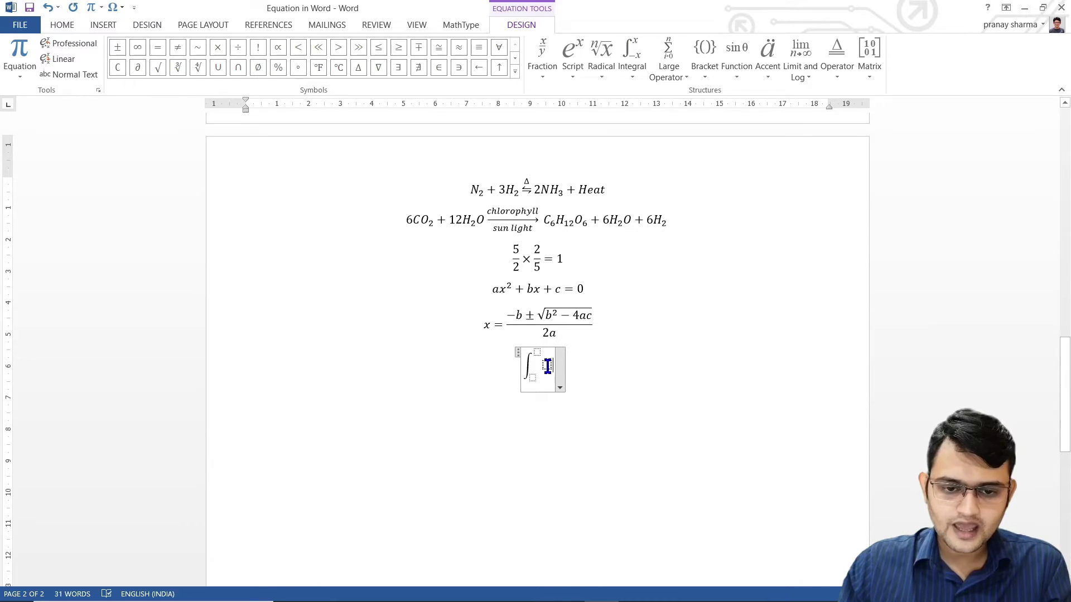
pyautogui.click(630, 59)
pyautogui.click(708, 144)
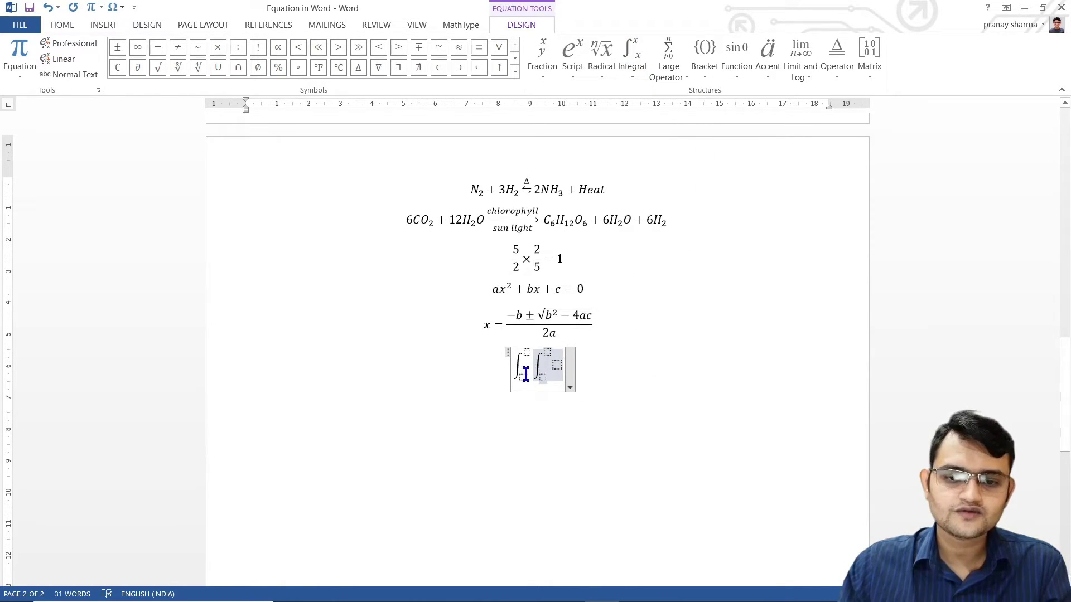
# Set the outer integral's lower limit to x=1 and its upper limit to 5
pyautogui.click(522, 377)
pyautogui.write('x')
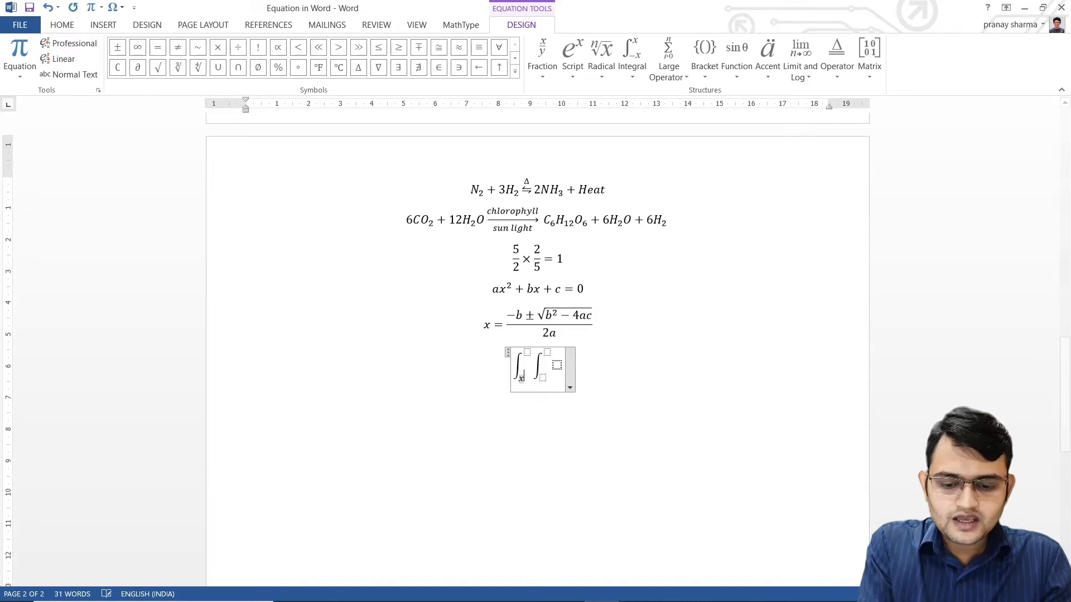
pyautogui.write('=1')
pyautogui.press('Right')
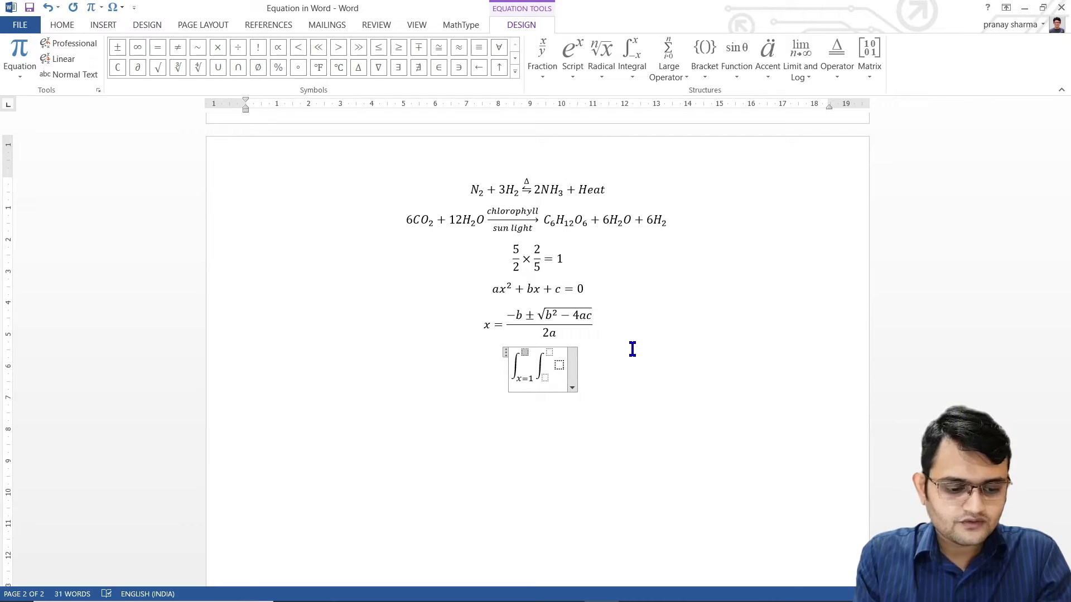
pyautogui.write('5')
pyautogui.press('Right')
pyautogui.press('Right')
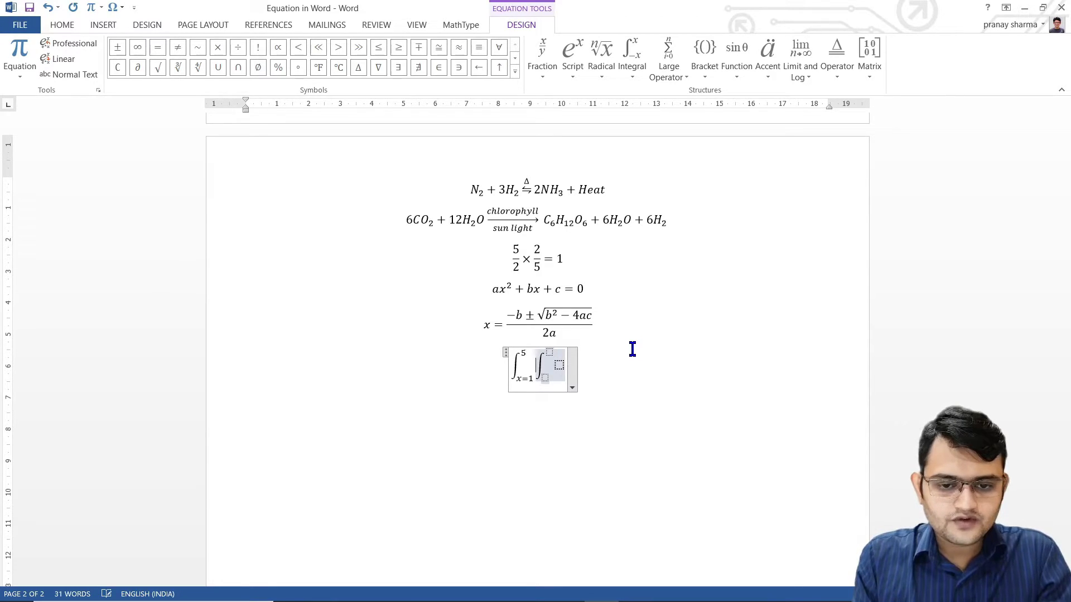
# Set the inner integral's lower limit to y=1 and its upper limit to the infinity symbol
pyautogui.write('y=1')
pyautogui.click(632, 349)
pyautogui.press('Left')
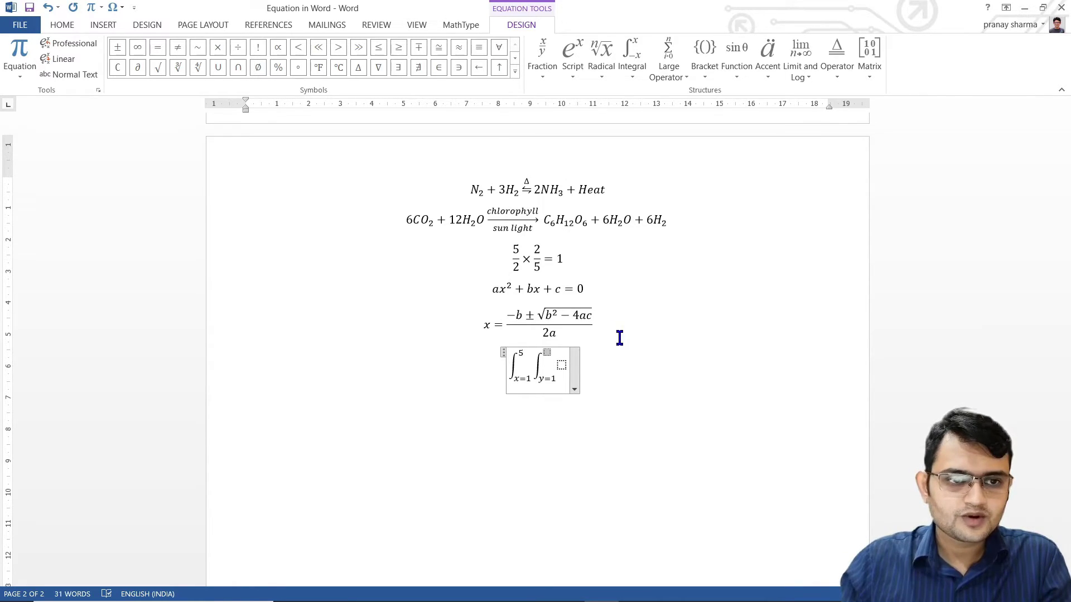
pyautogui.click(140, 52)
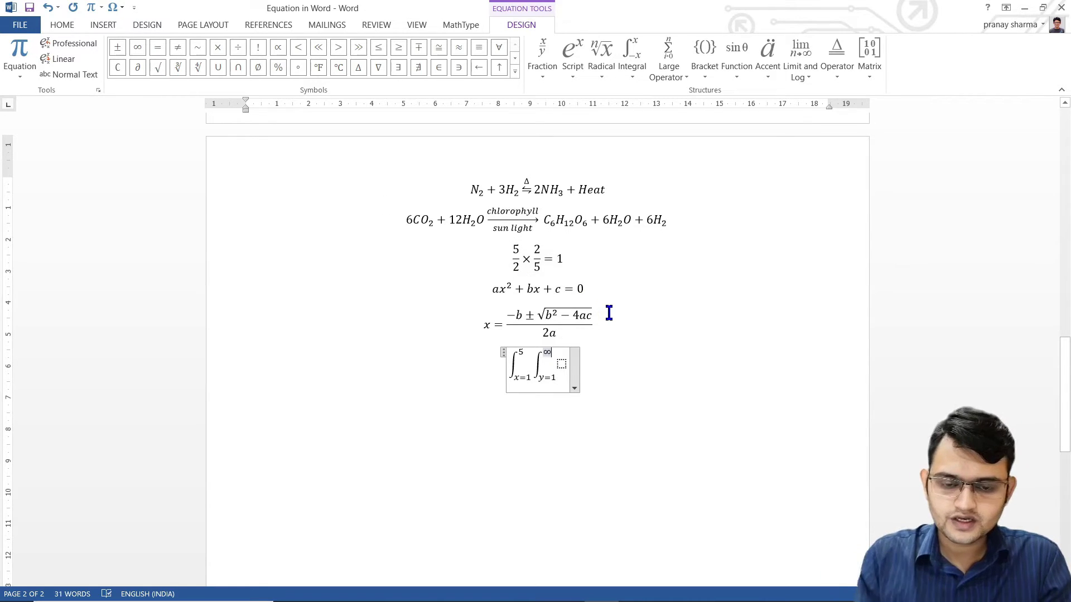
# Enter f(x,y)dydx as the integrand of the double integral
pyautogui.press('Right')
pyautogui.write('f(x,')
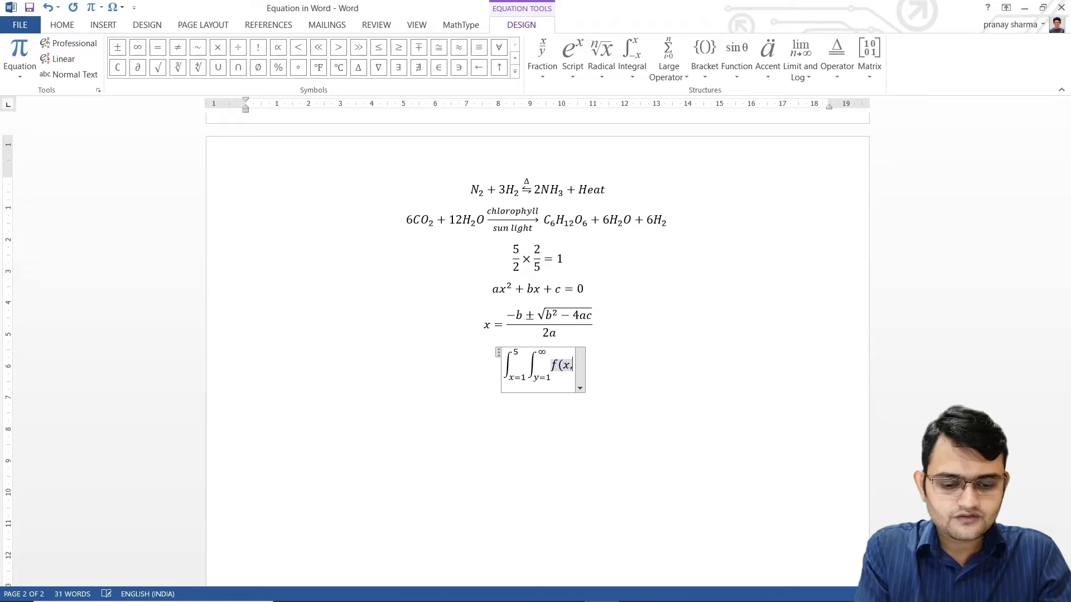
pyautogui.write('y)')
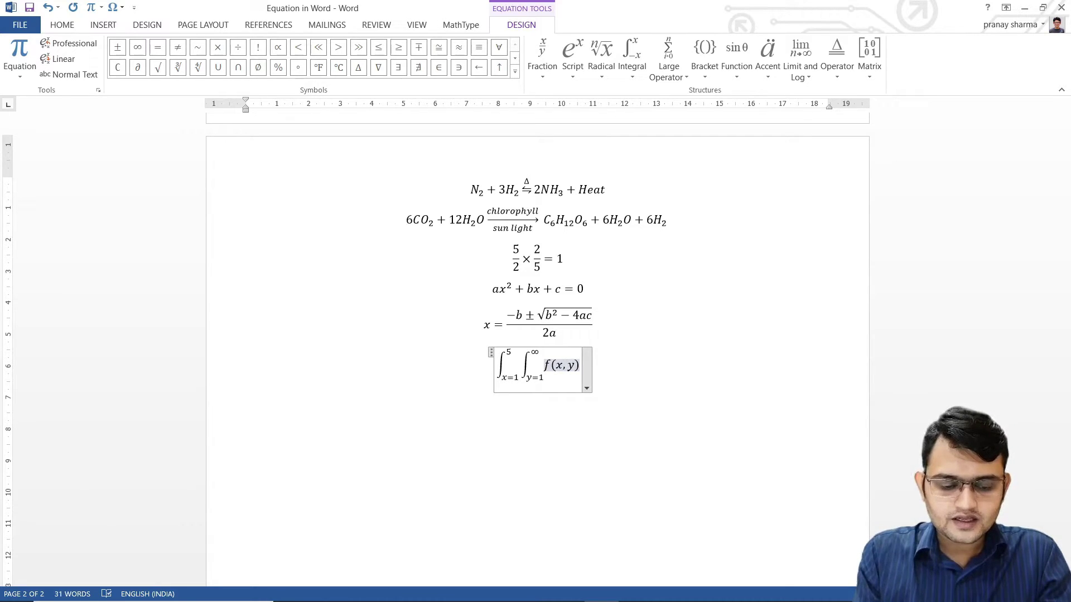
pyautogui.write('dydx')
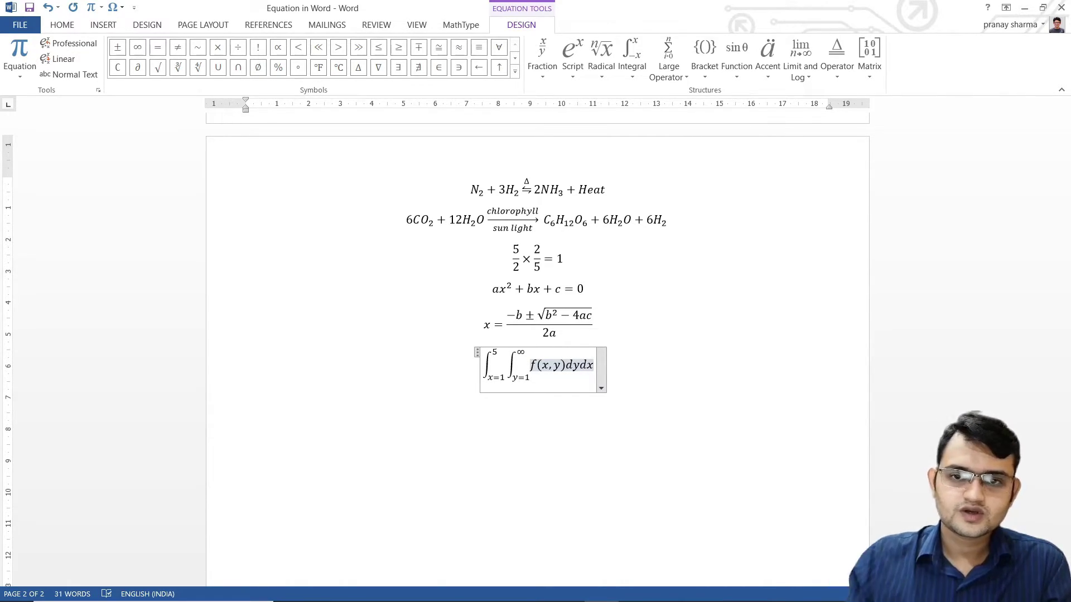
# Look through the available large operator structures and bracket structures without inserting any
pyautogui.click(678, 78)
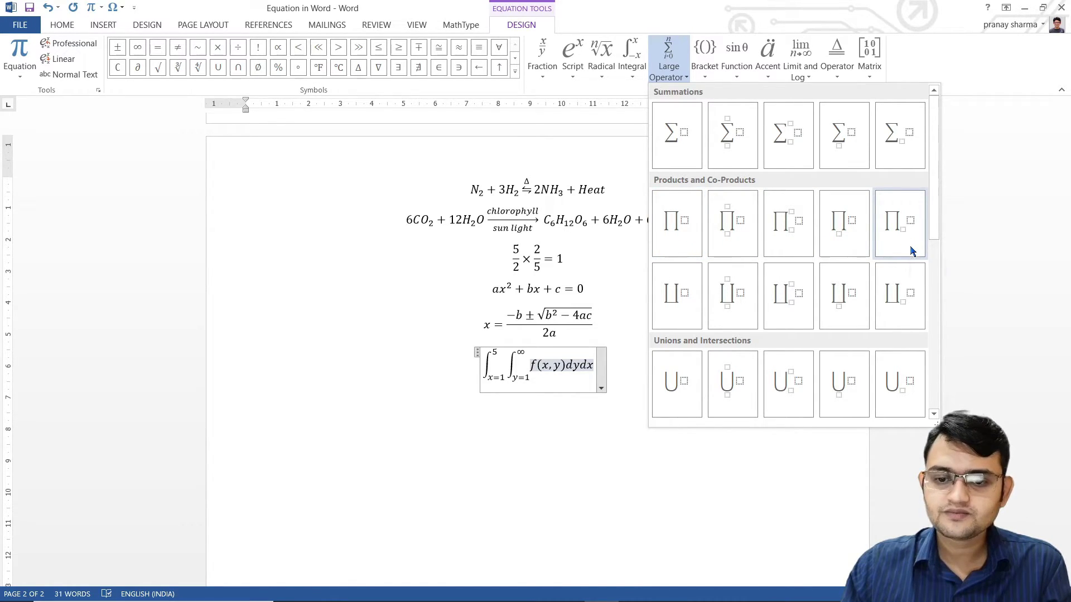
pyautogui.scroll(-5, 900, 265)
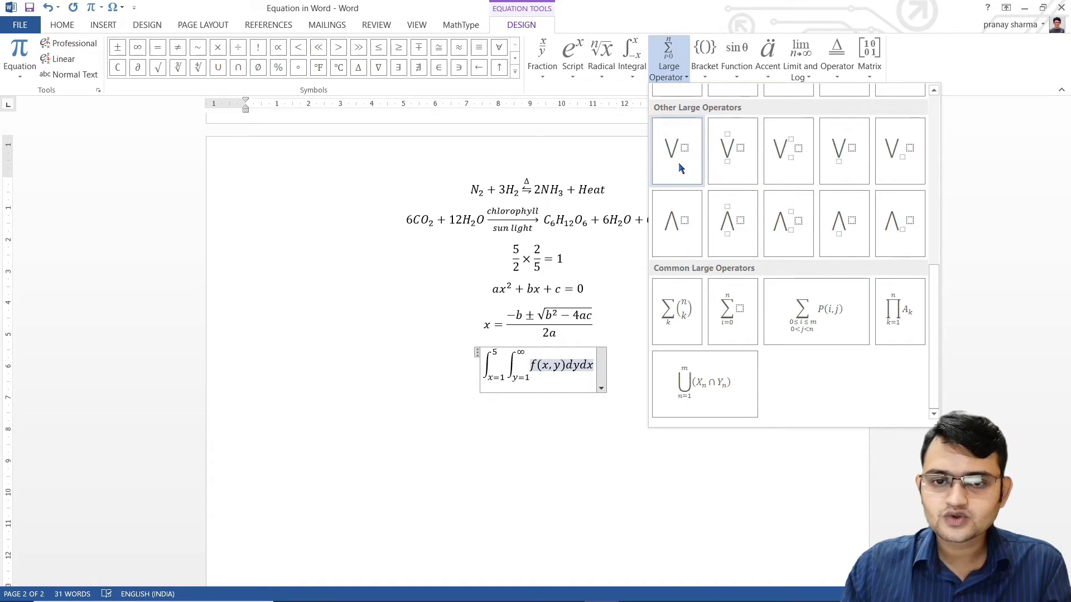
pyautogui.scroll(3, 796, 183)
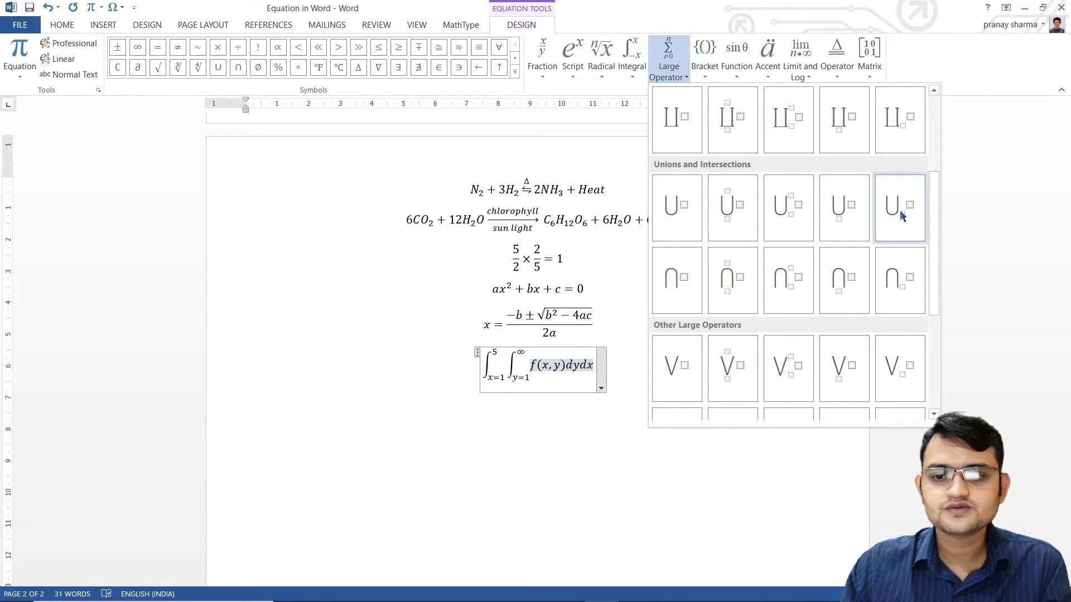
pyautogui.scroll(-3, 848, 335)
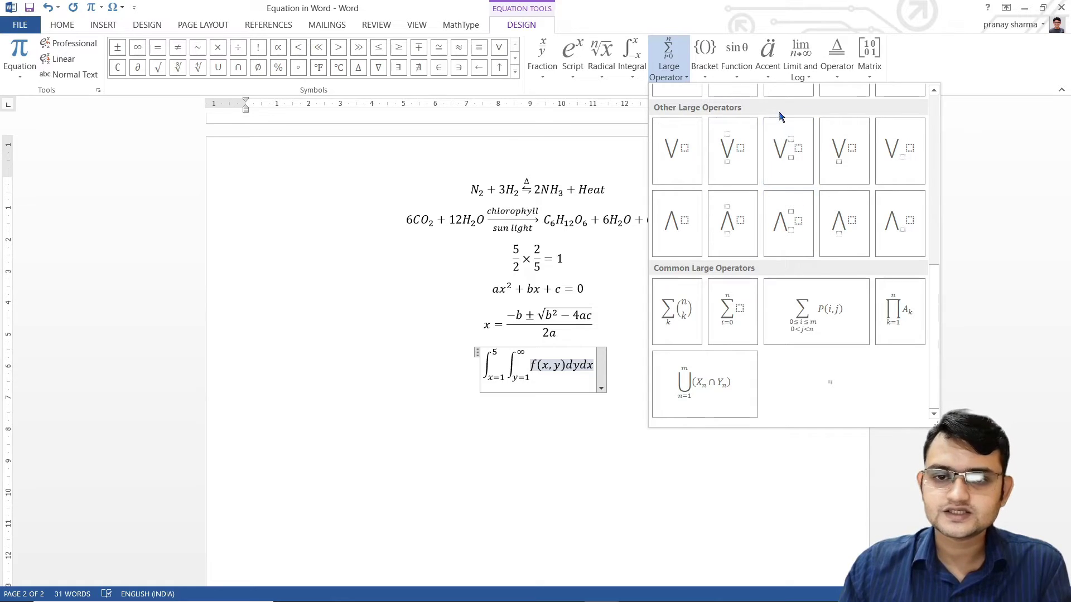
pyautogui.click(710, 76)
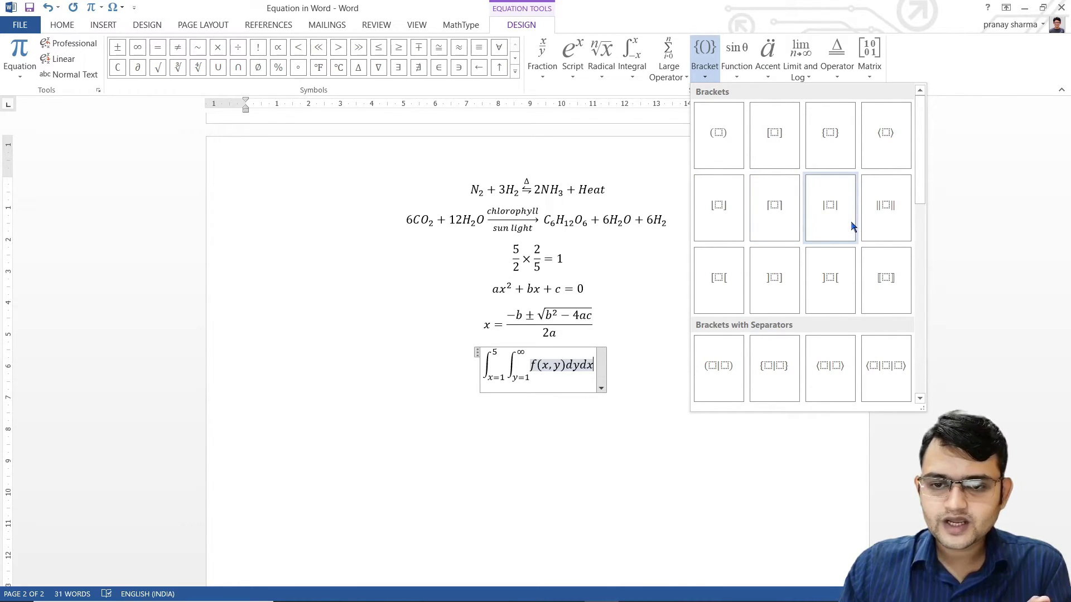
pyautogui.scroll(-3, 848, 213)
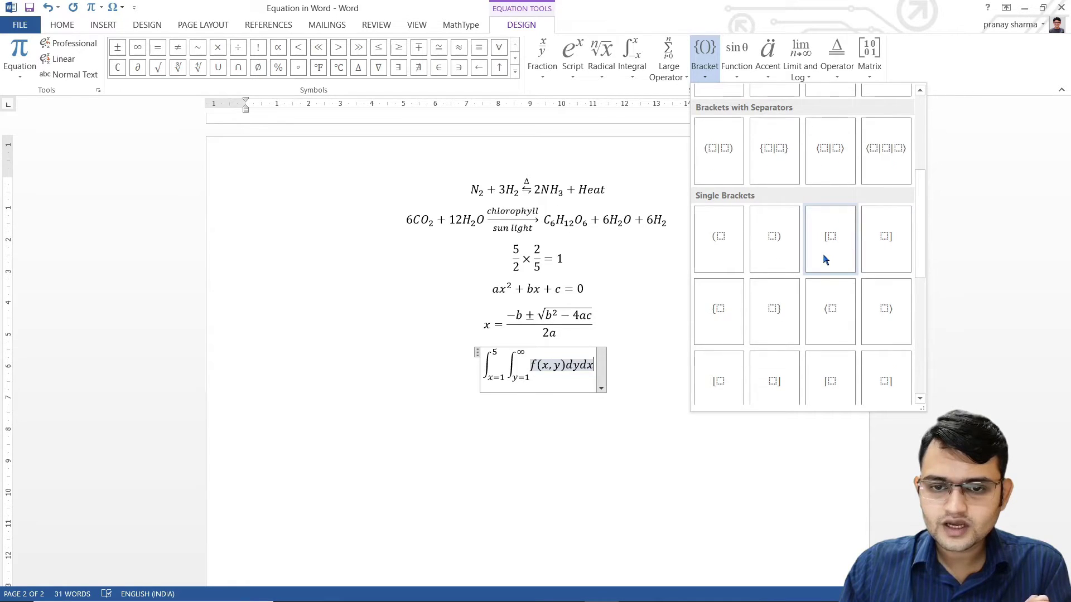
pyautogui.scroll(-2, 820, 258)
pyautogui.scroll(3, 749, 179)
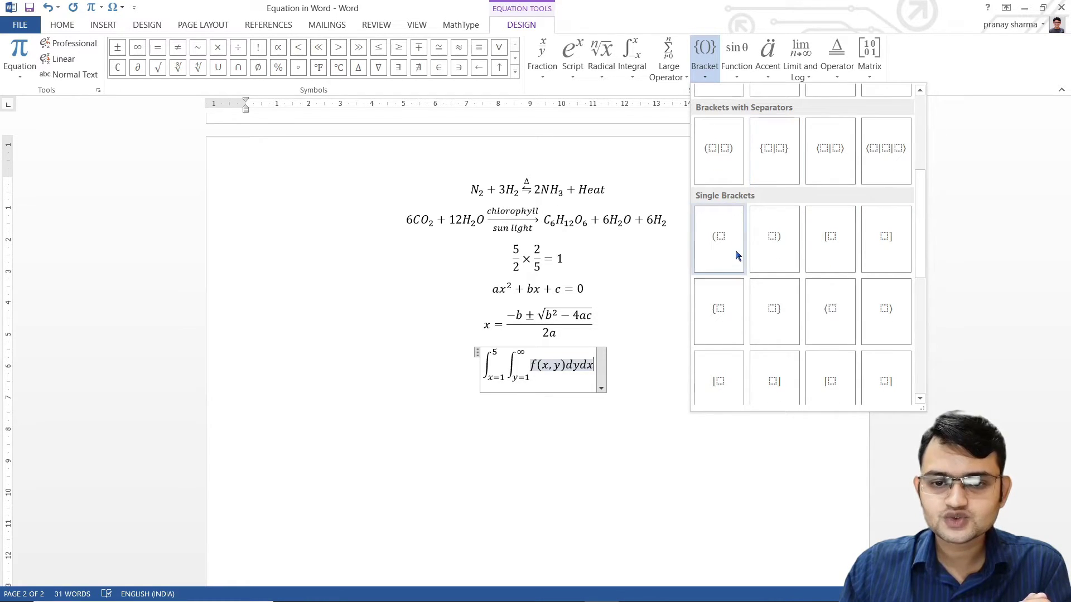
pyautogui.click(625, 384)
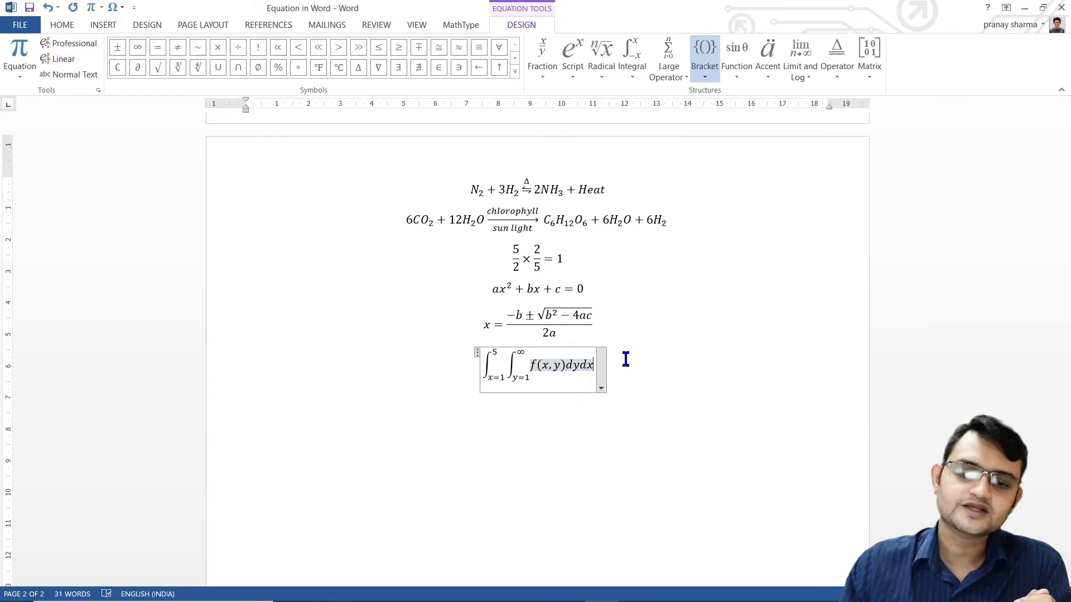
# Insert a new equation on the line below the double integral and begin it with f(x) =
pyautogui.click(615, 367)
pyautogui.press('Return')
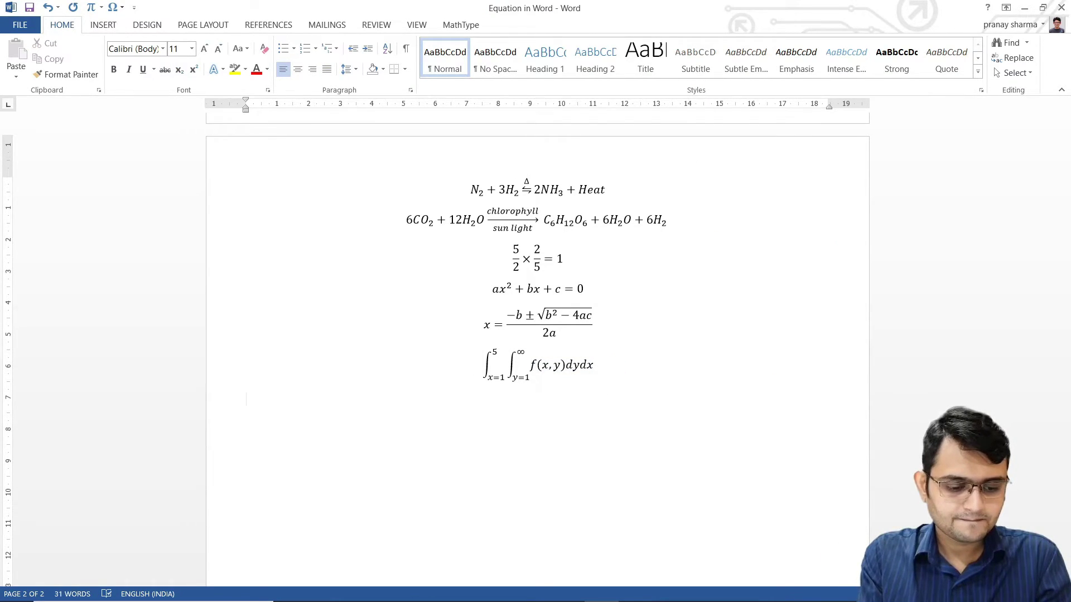
pyautogui.hotkey('alt', '=')
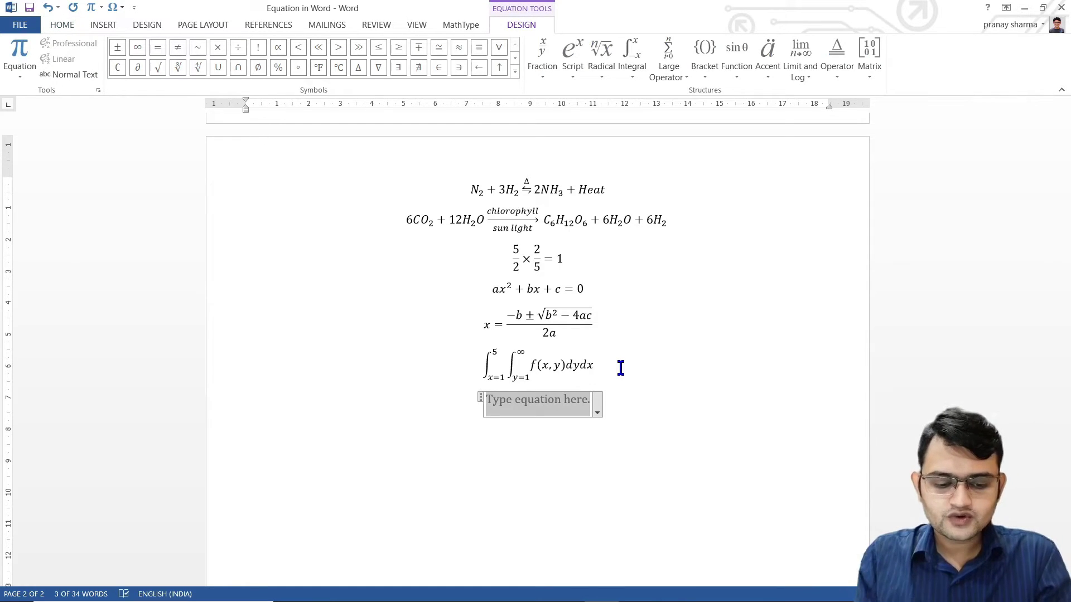
pyautogui.write('f(x')
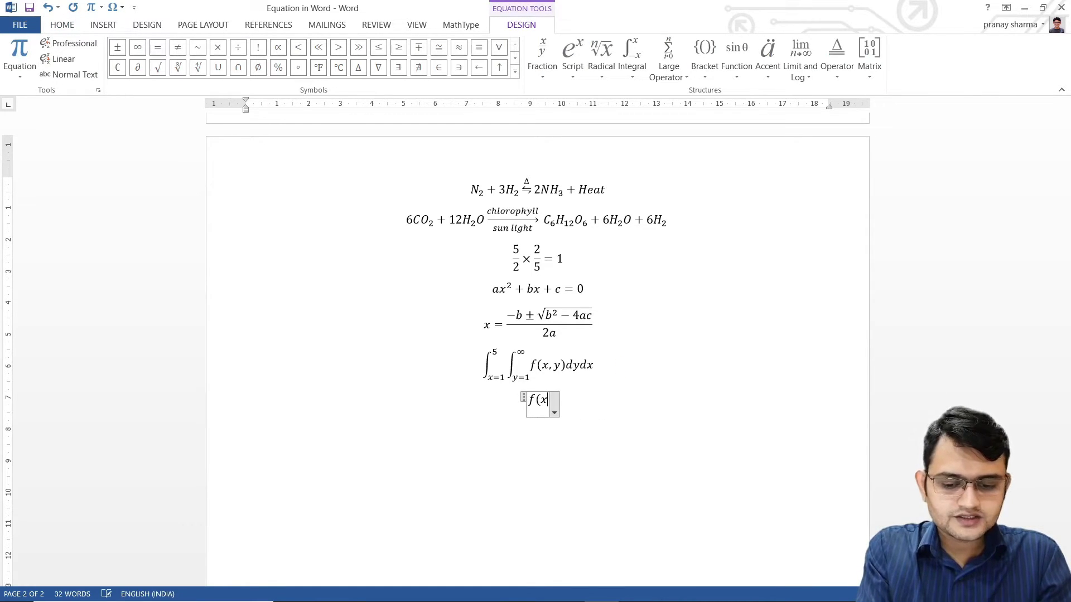
pyautogui.write(') =')
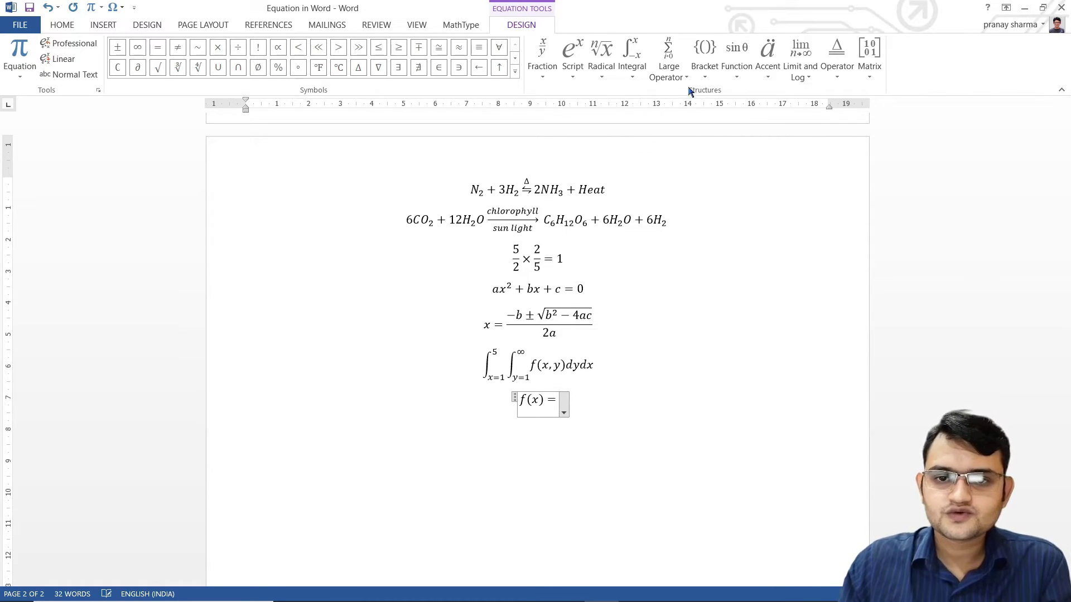
# Add a single opening curly bracket with an empty placeholder after the equals sign and select the placeholder
pyautogui.click(705, 56)
pyautogui.scroll(-5, 750, 335)
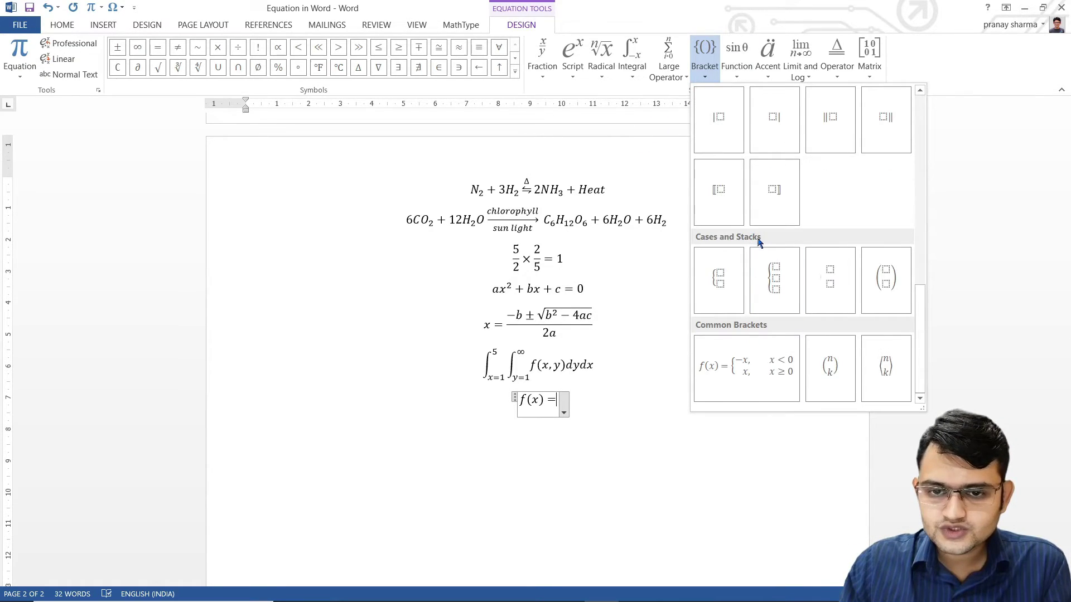
pyautogui.scroll(3, 753, 279)
pyautogui.scroll(-2, 748, 234)
pyautogui.scroll(2, 720, 279)
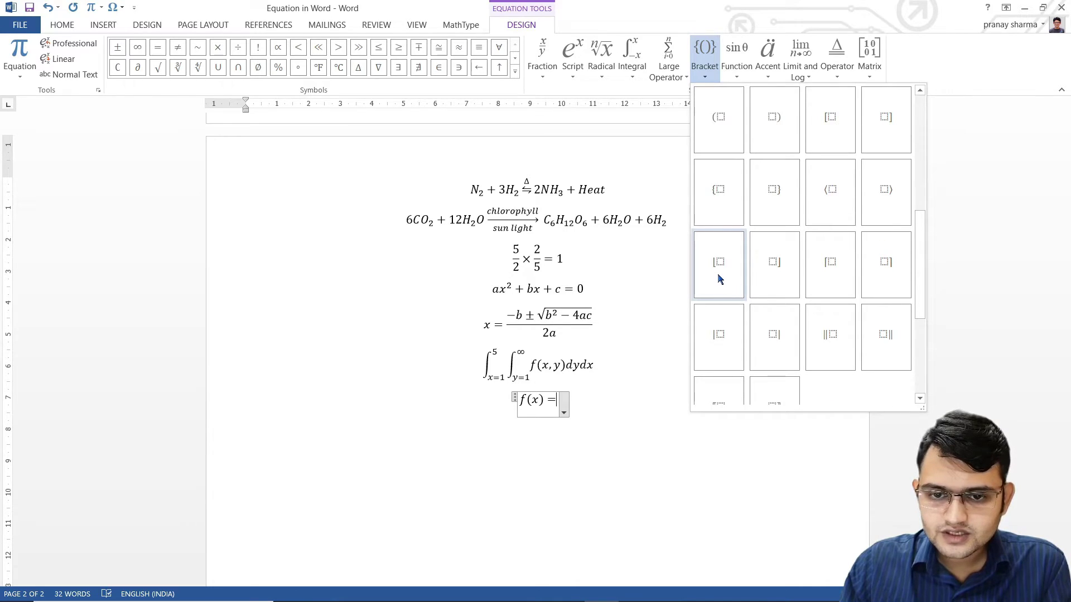
pyautogui.click(728, 202)
pyautogui.click(560, 399)
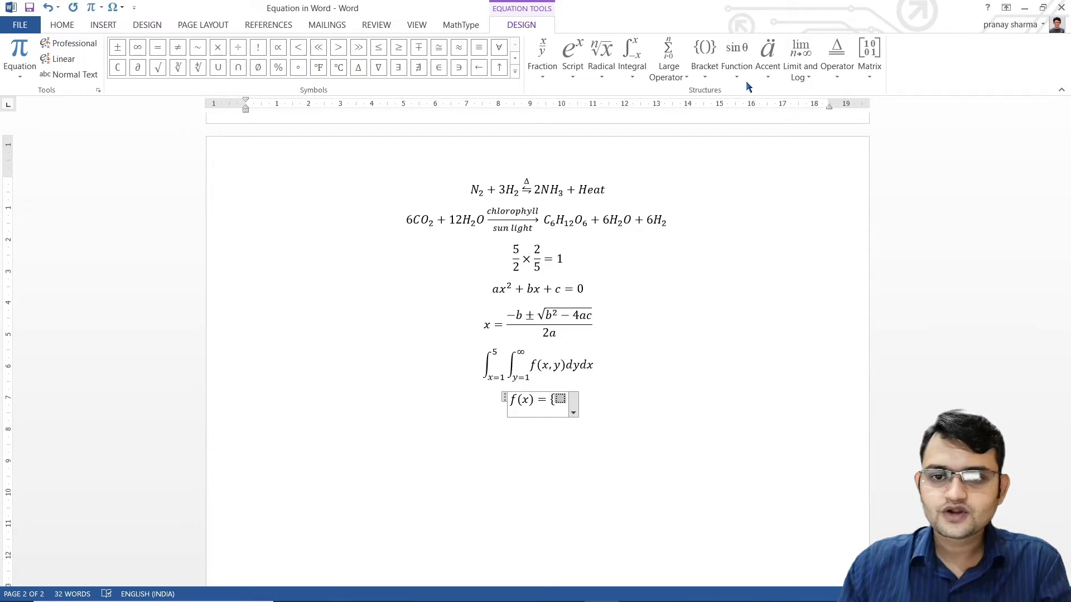
# Insert an empty 2×2 matrix in the curly bracket's placeholder and select its first cell
pyautogui.click(872, 77)
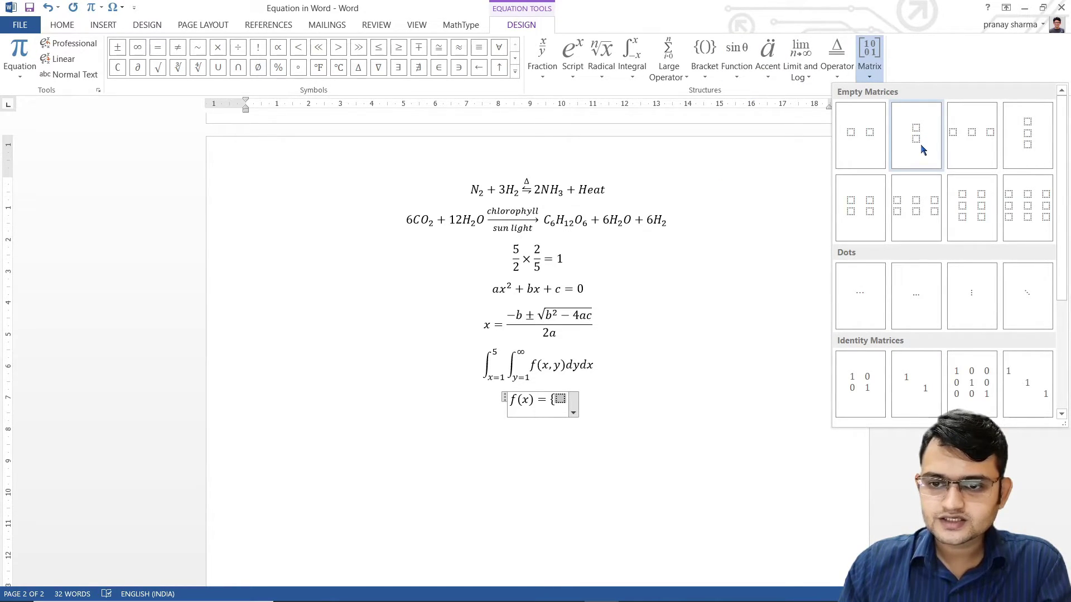
pyautogui.click(852, 217)
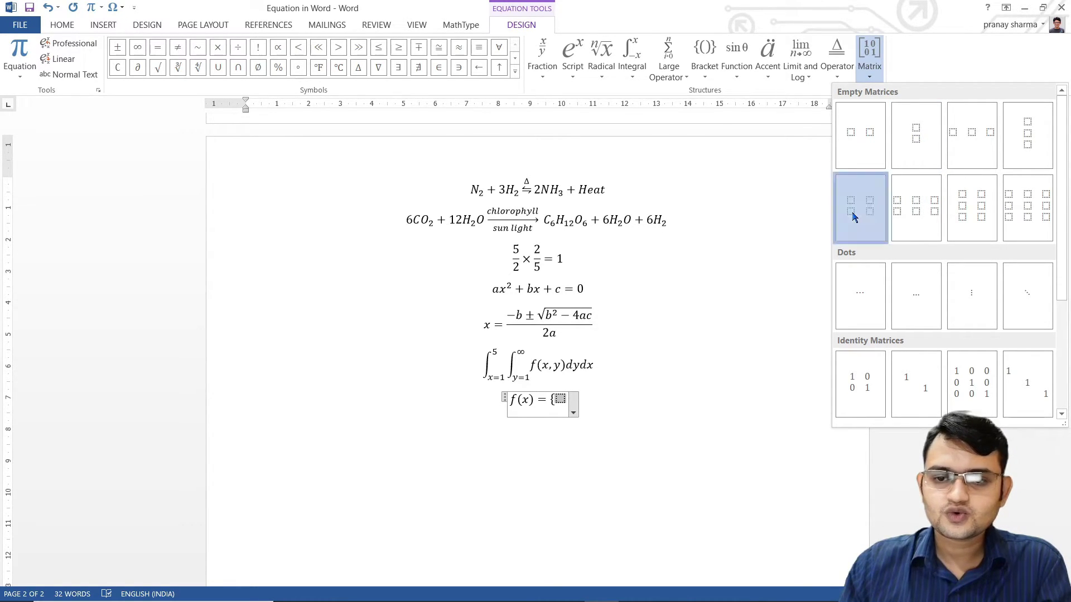
pyautogui.click(548, 399)
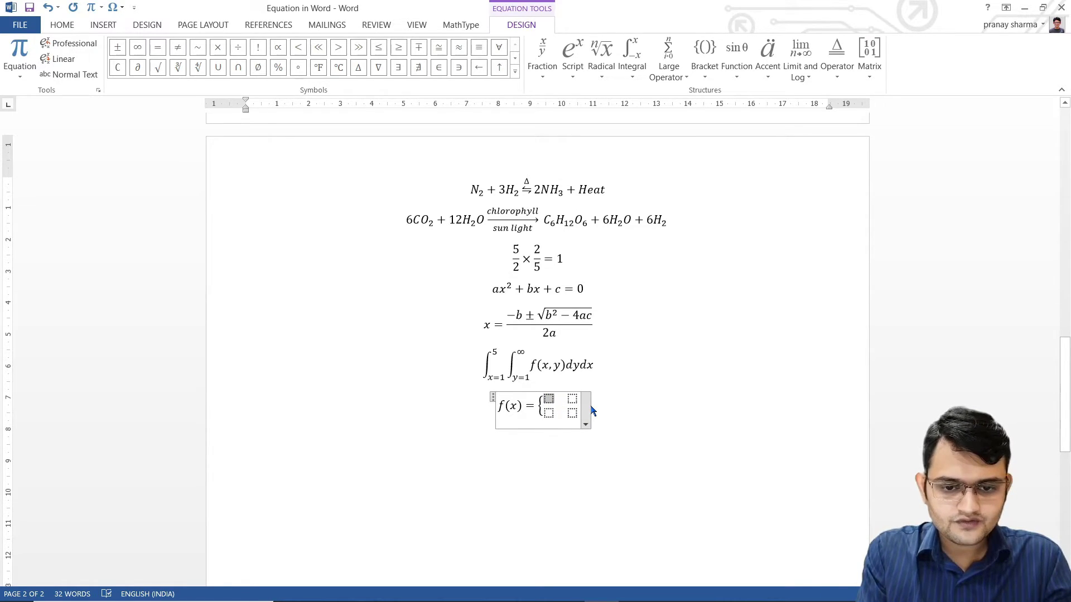
# Fill the matrix's first row with x², built from a superscript structure, and the condition x<0
pyautogui.write('x')
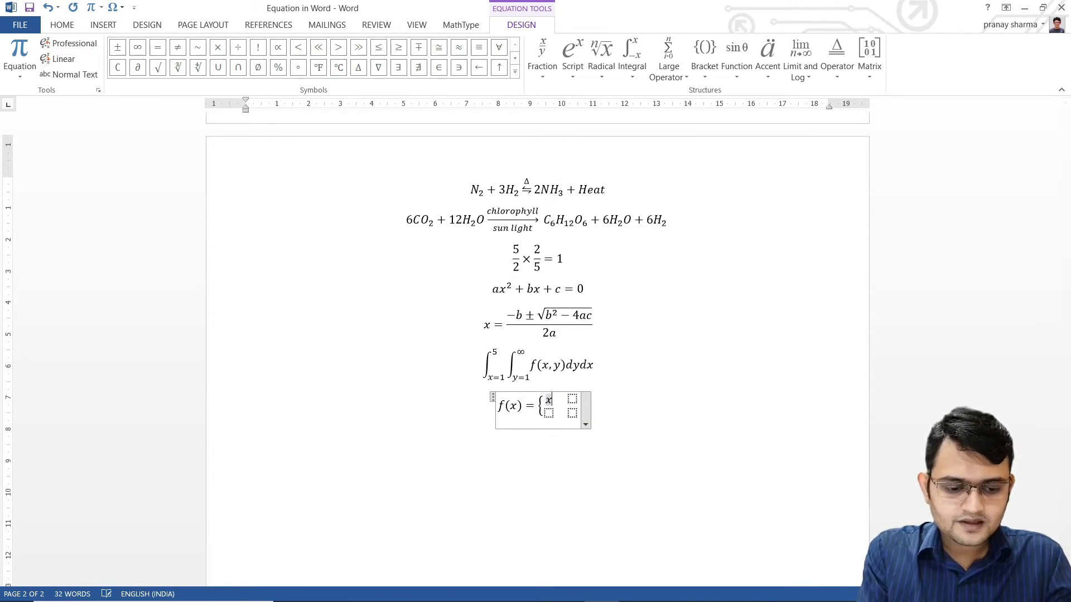
pyautogui.press('BackSpace')
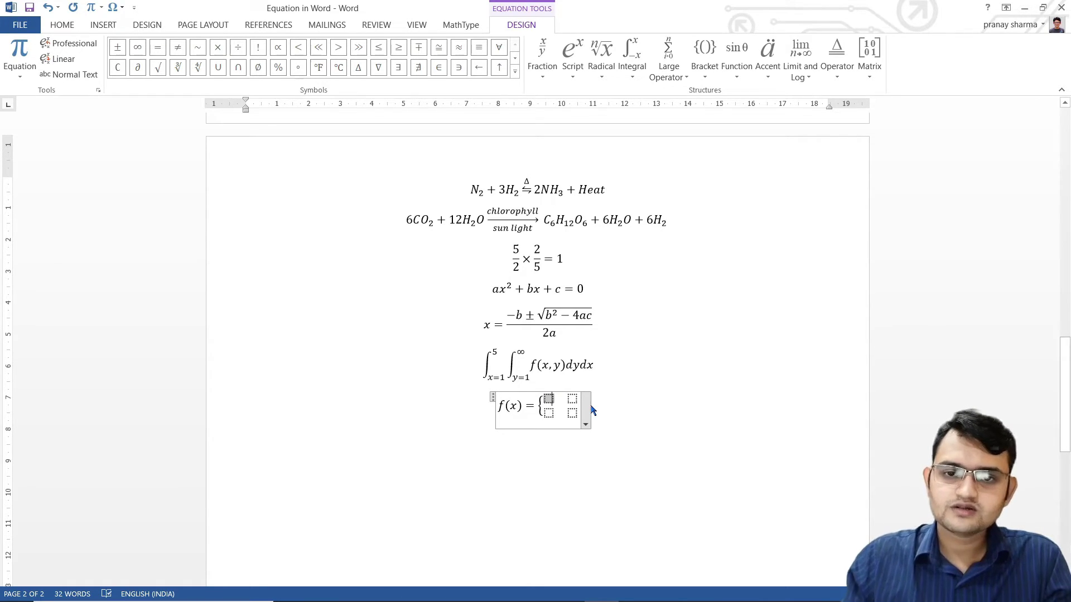
pyautogui.click(571, 78)
pyautogui.click(586, 136)
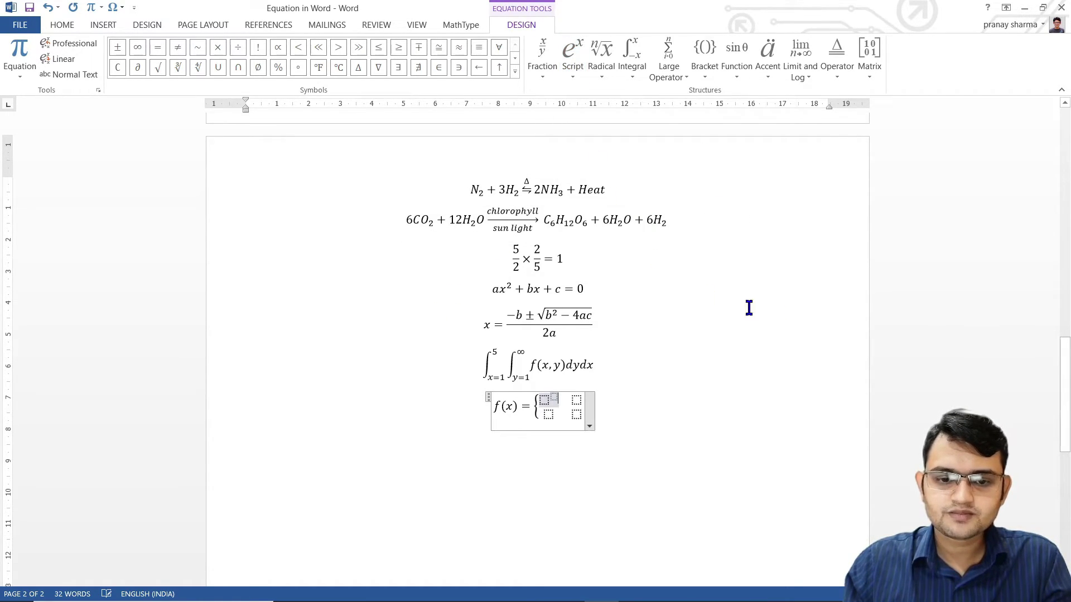
pyautogui.write('x^2')
pyautogui.press('Right')
pyautogui.press('Right')
pyautogui.write('x<')
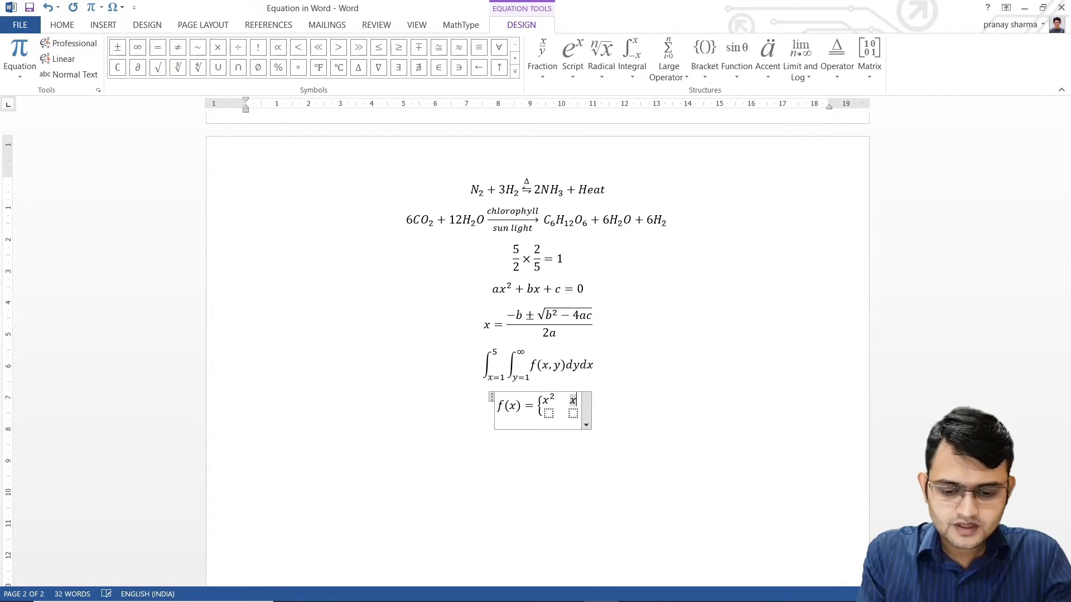
pyautogui.write('0')
# Fill the matrix's second row with a square root of x and the condition x>0, and place the cursor after x²
pyautogui.press('Down')
pyautogui.press('Left')
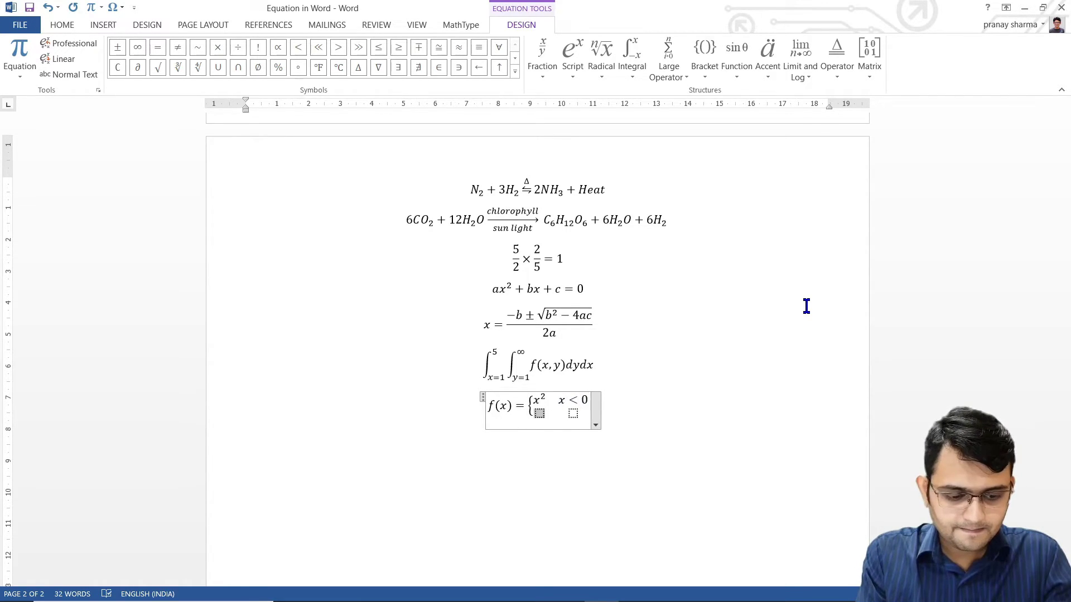
pyautogui.click(572, 67)
pyautogui.click(602, 62)
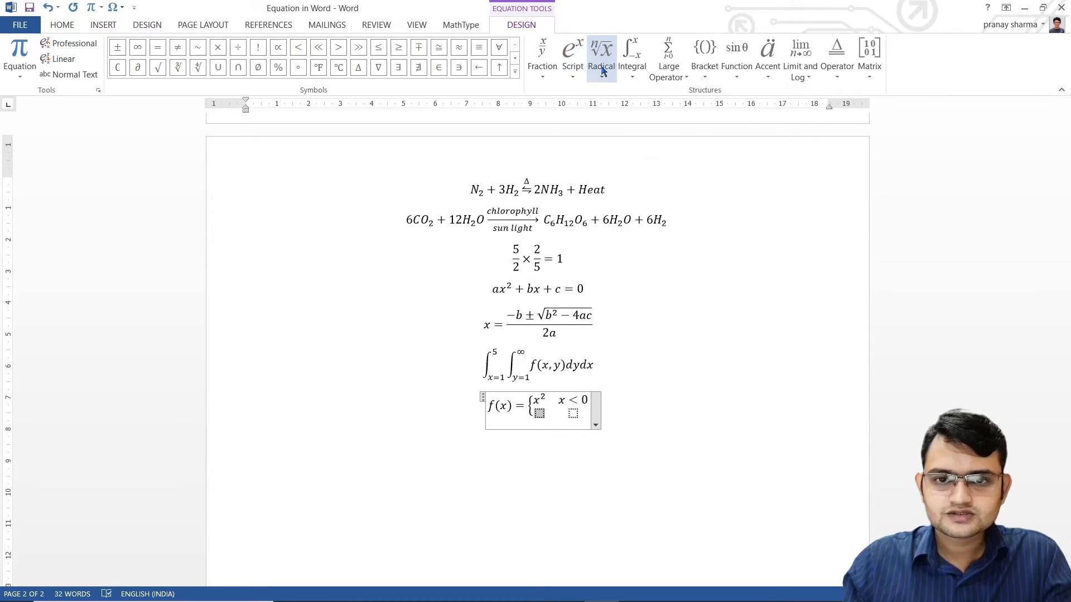
pyautogui.click(622, 134)
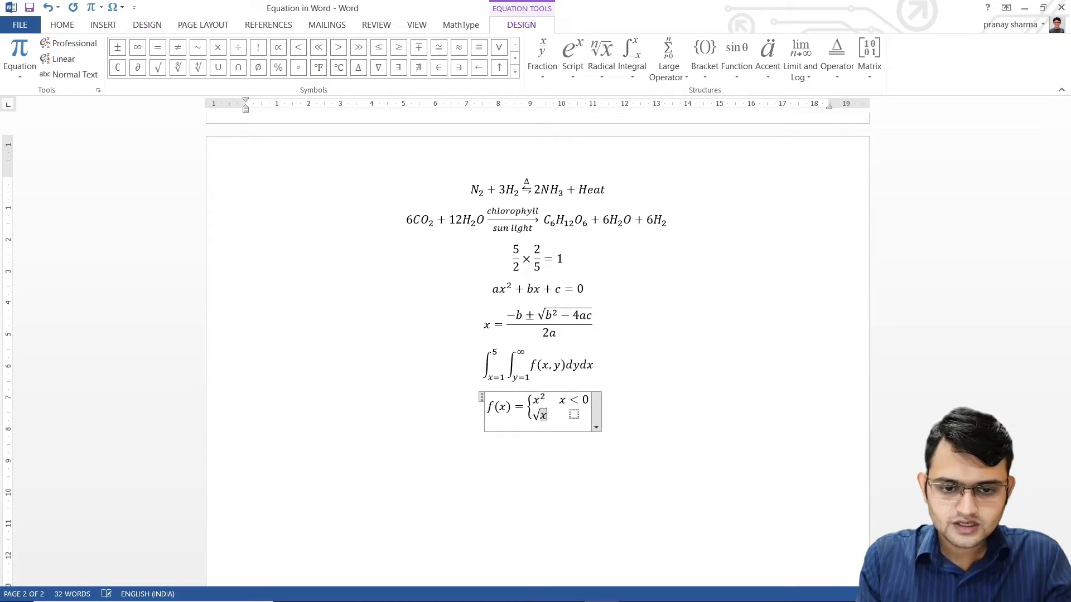
pyautogui.write('xx>0')
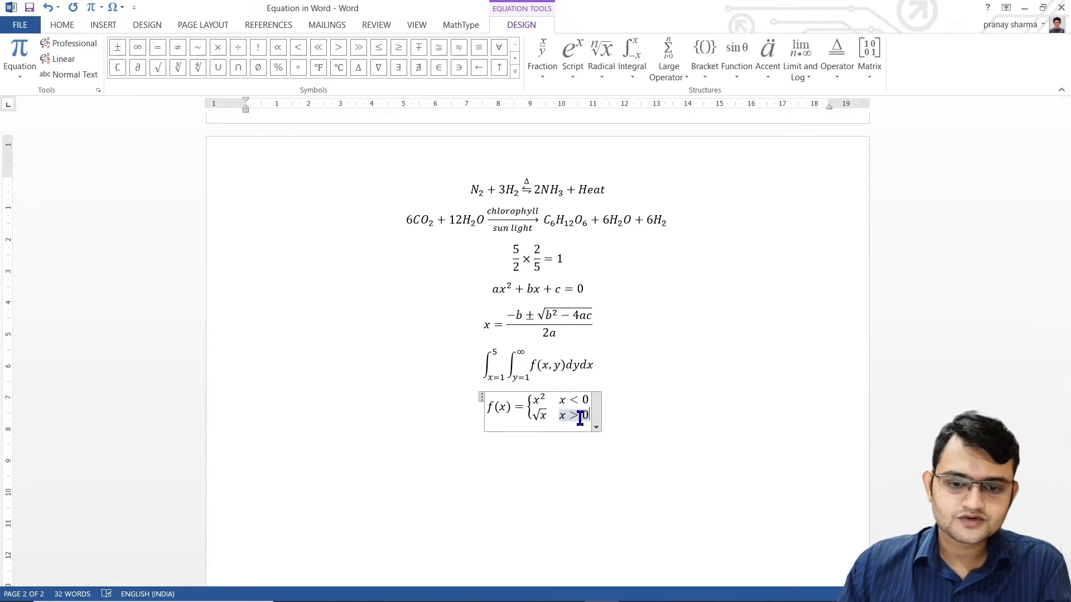
pyautogui.click(549, 400)
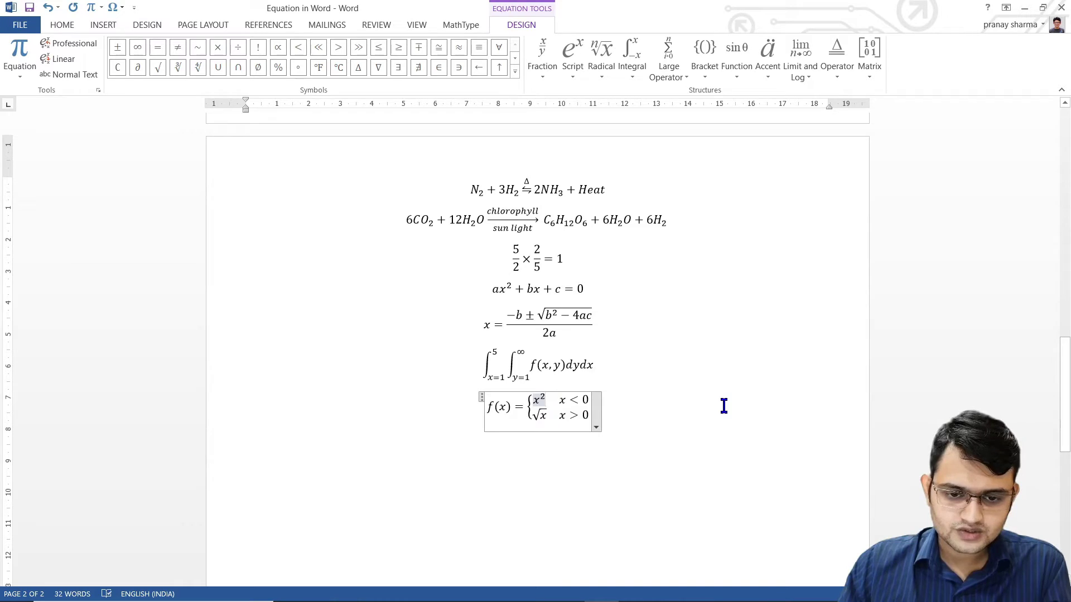
# Start a new equation on the line below the piecewise function and enter a pair of square brackets
pyautogui.click(620, 417)
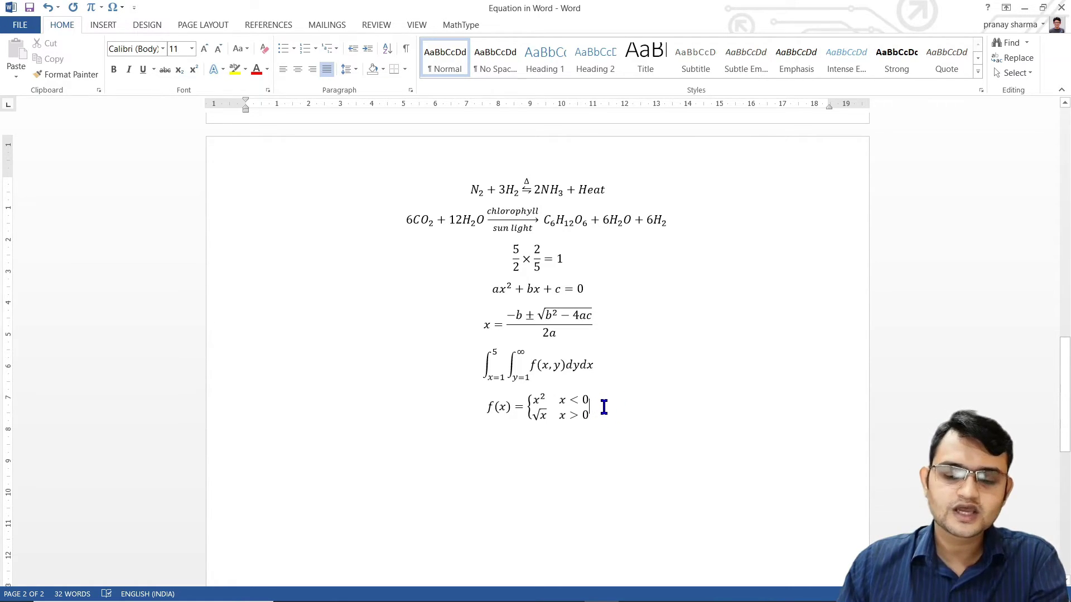
pyautogui.press('Return')
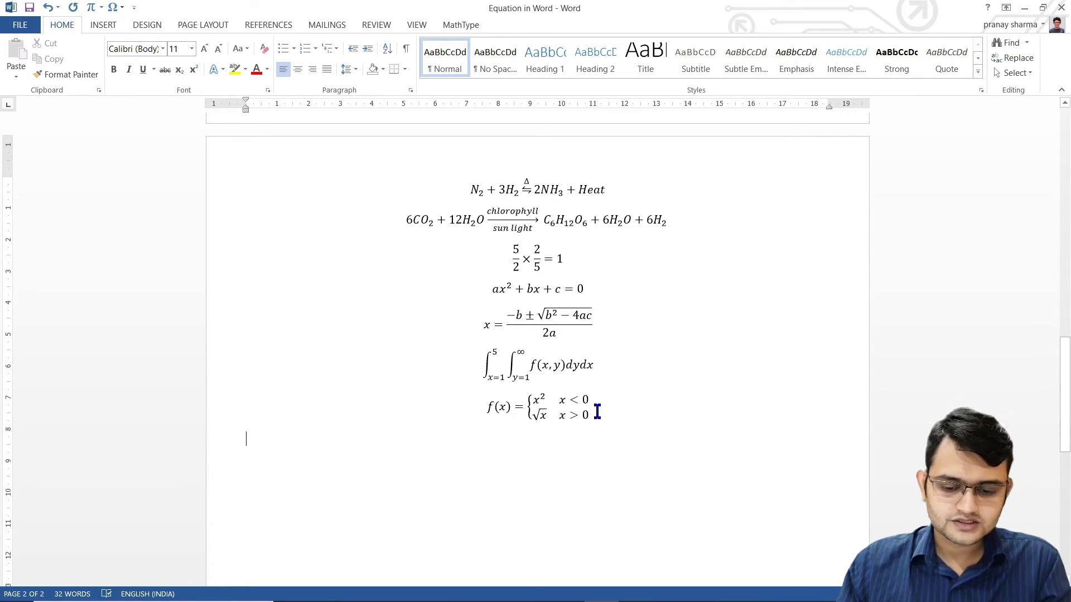
pyautogui.hotkey('alt', '=')
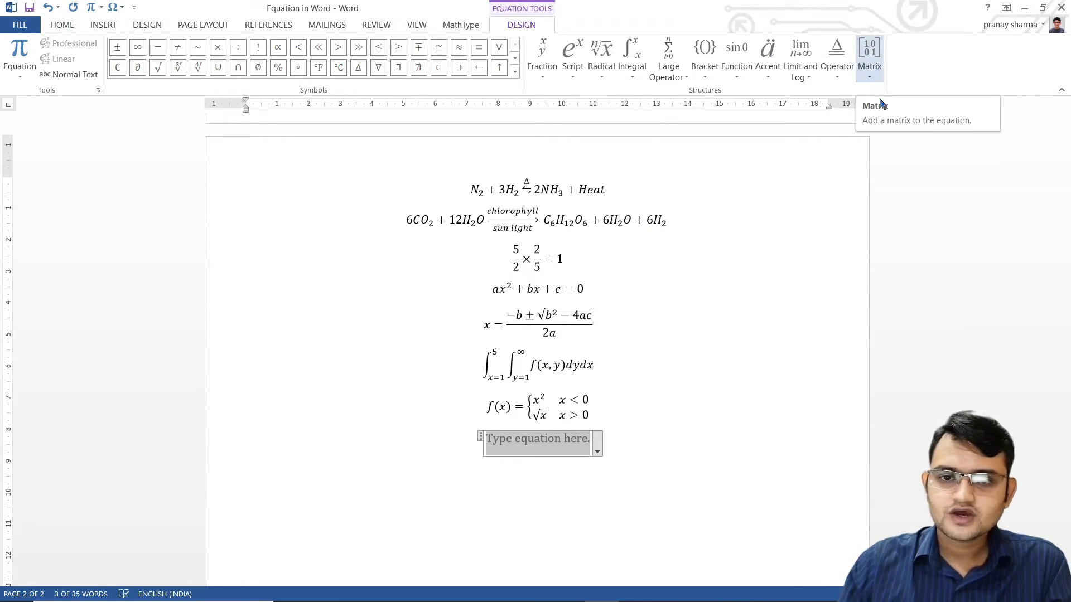
pyautogui.write('[]')
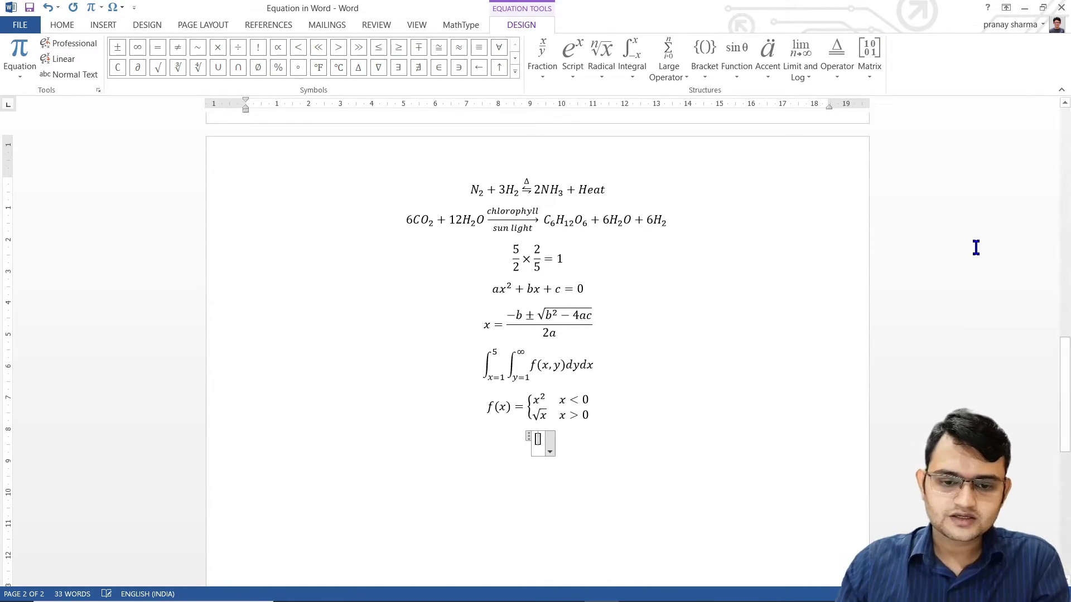
# Insert an empty 3×3 matrix inside the square brackets and select its first cell
pyautogui.click(874, 76)
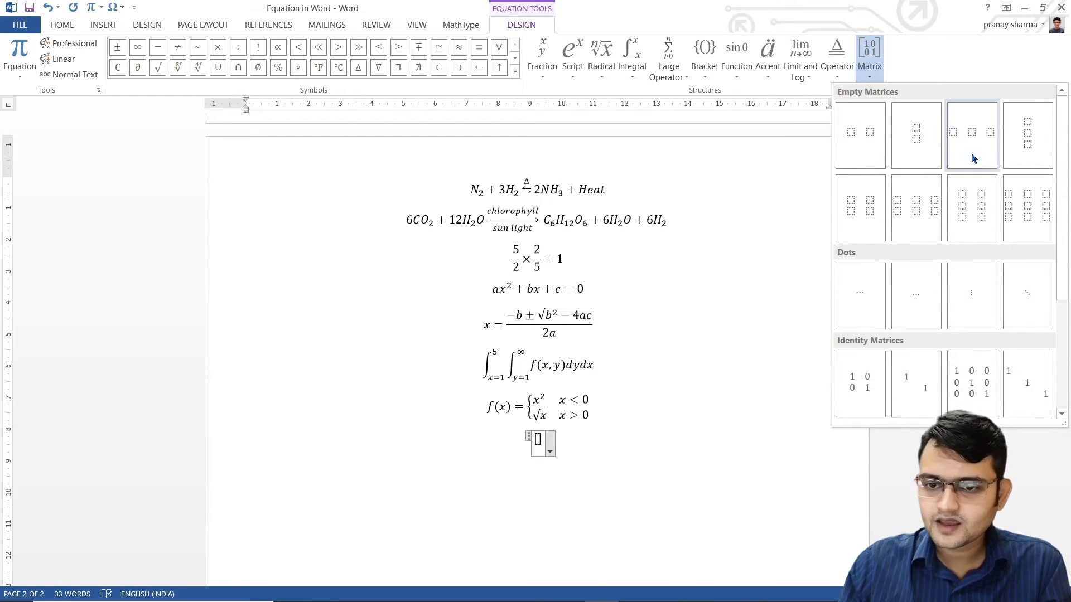
pyautogui.click(1028, 207)
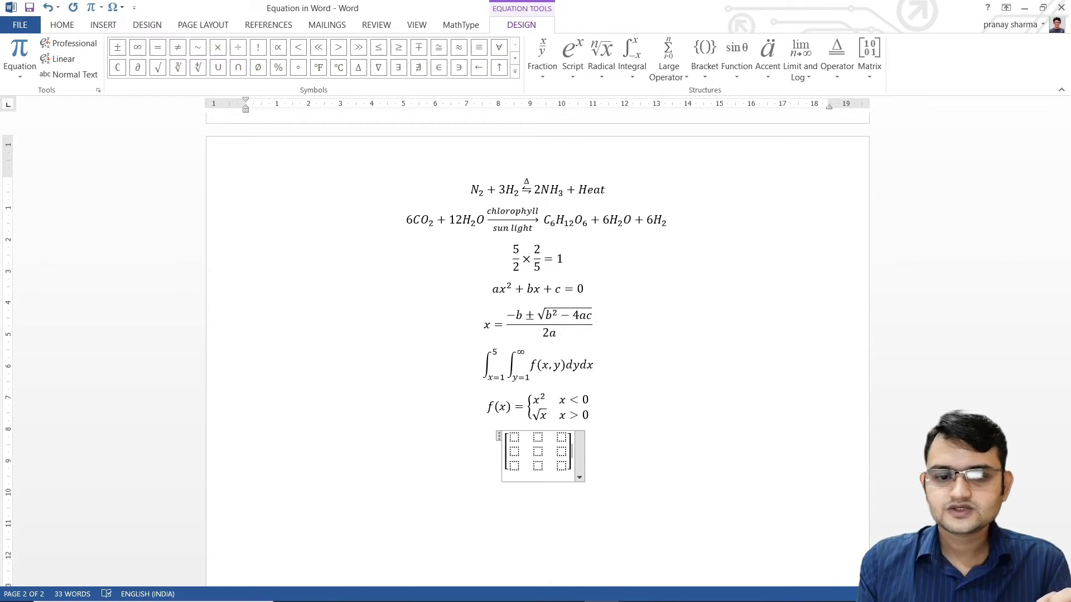
pyautogui.hotkey('shift', 'Home')
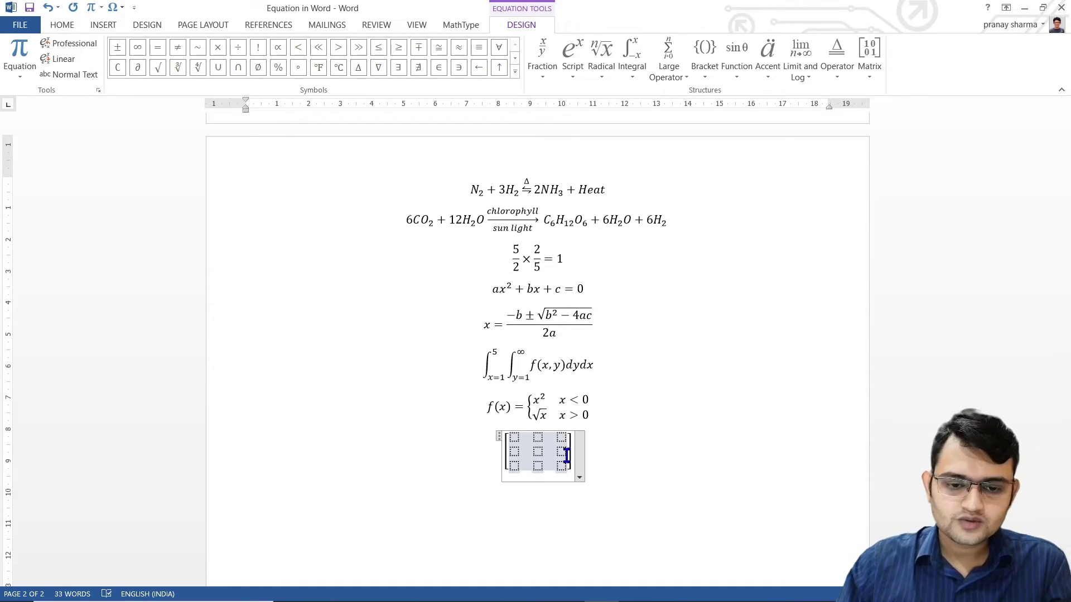
pyautogui.click(514, 437)
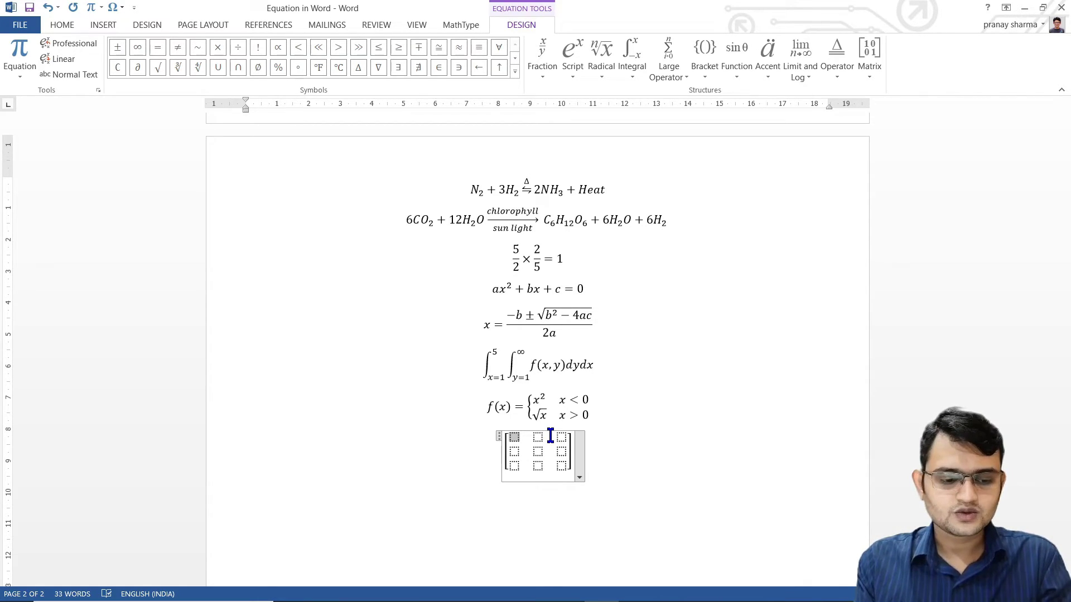
# Fill the 3×3 matrix row by row with the numbers 1 to 9
pyautogui.write('1')
pyautogui.press('Tab')
pyautogui.write('2')
pyautogui.press('Tab')
pyautogui.write('3')
pyautogui.press('Tab')
pyautogui.write('4')
pyautogui.press('Tab')
pyautogui.write('5')
pyautogui.press('Tab')
pyautogui.write('6')
pyautogui.press('Tab')
pyautogui.write('7')
pyautogui.press('Tab')
pyautogui.write('8')
pyautogui.press('Tab')
pyautogui.write('9')
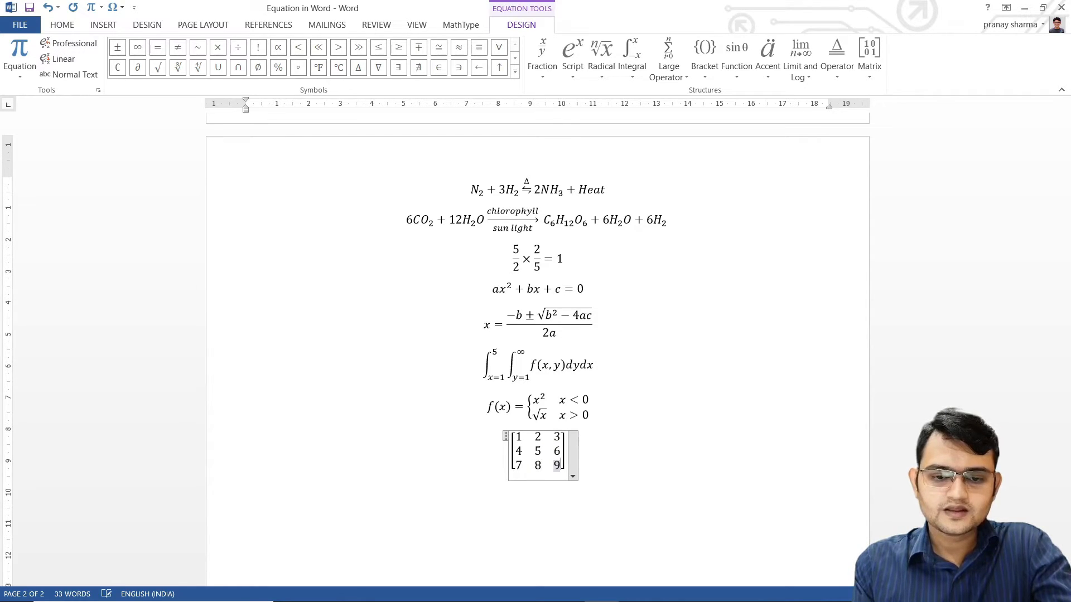
pyautogui.hotkey('ctrl', 'a')
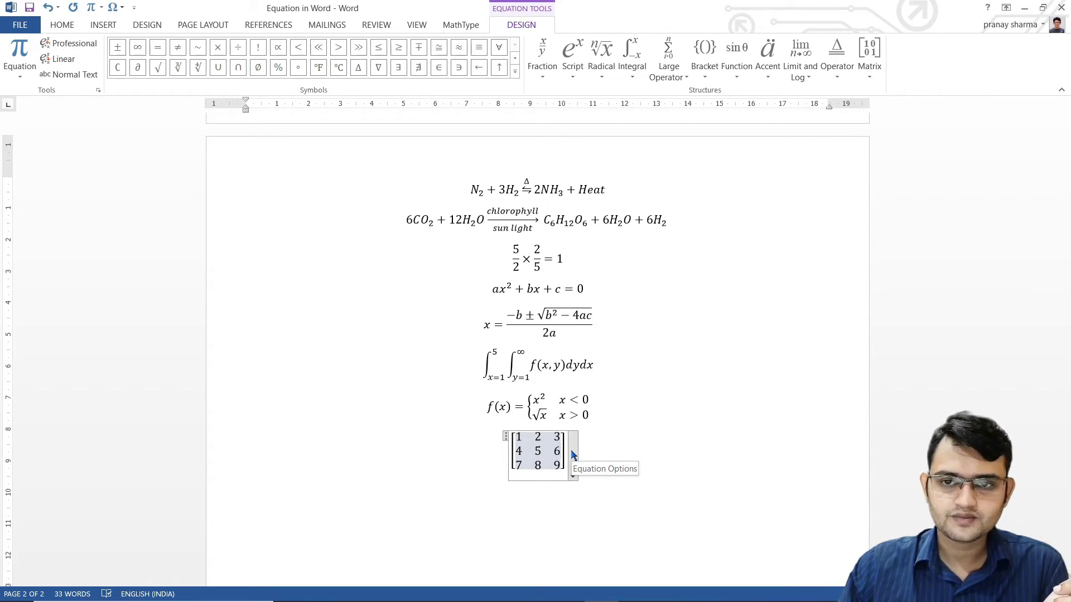
pyautogui.click(869, 58)
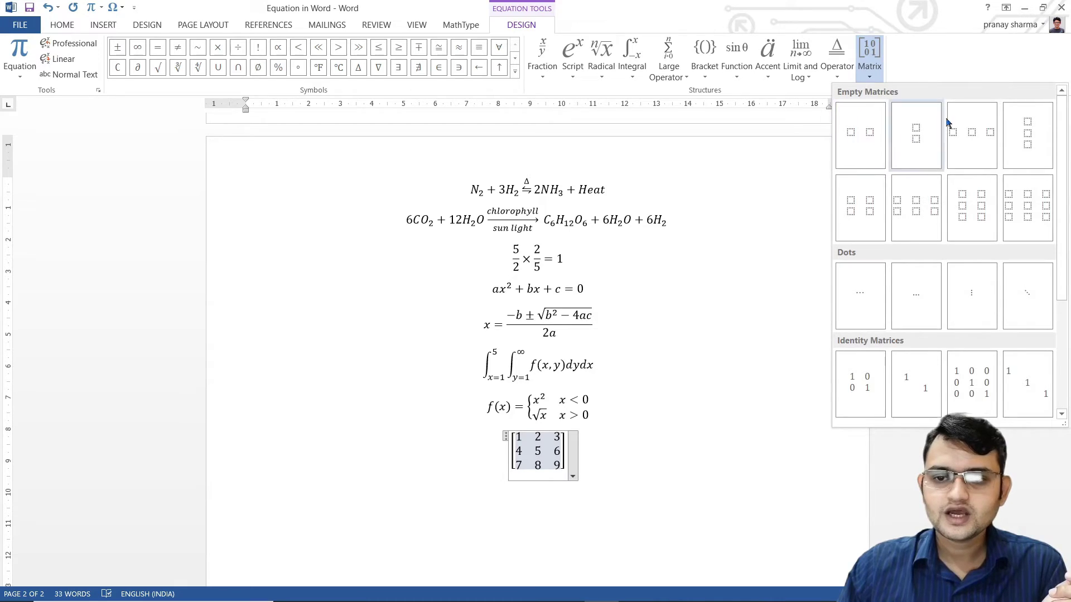
pyautogui.click(565, 451)
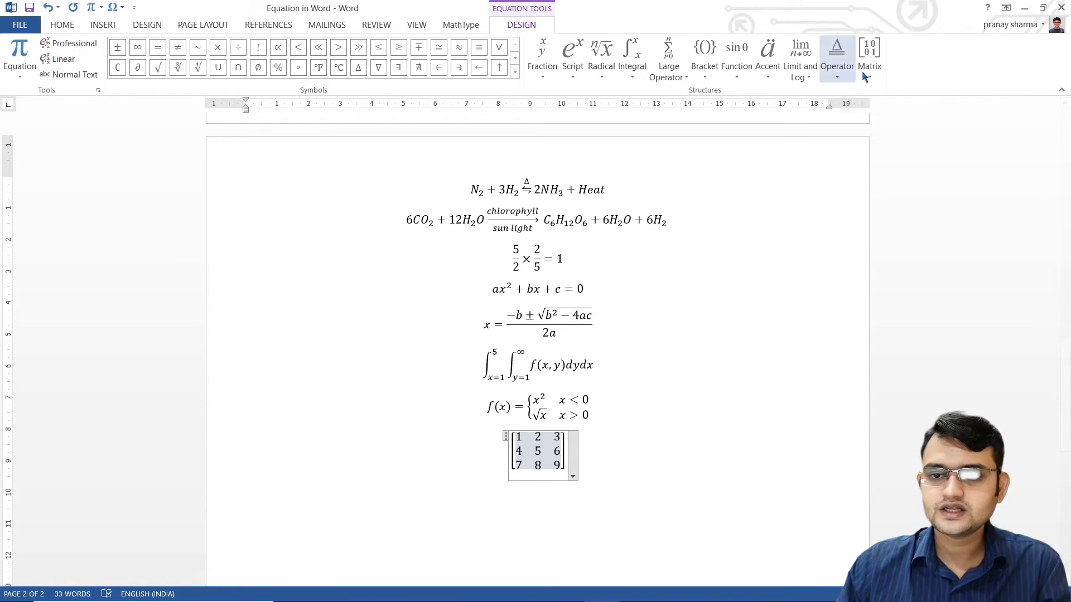
pyautogui.click(873, 83)
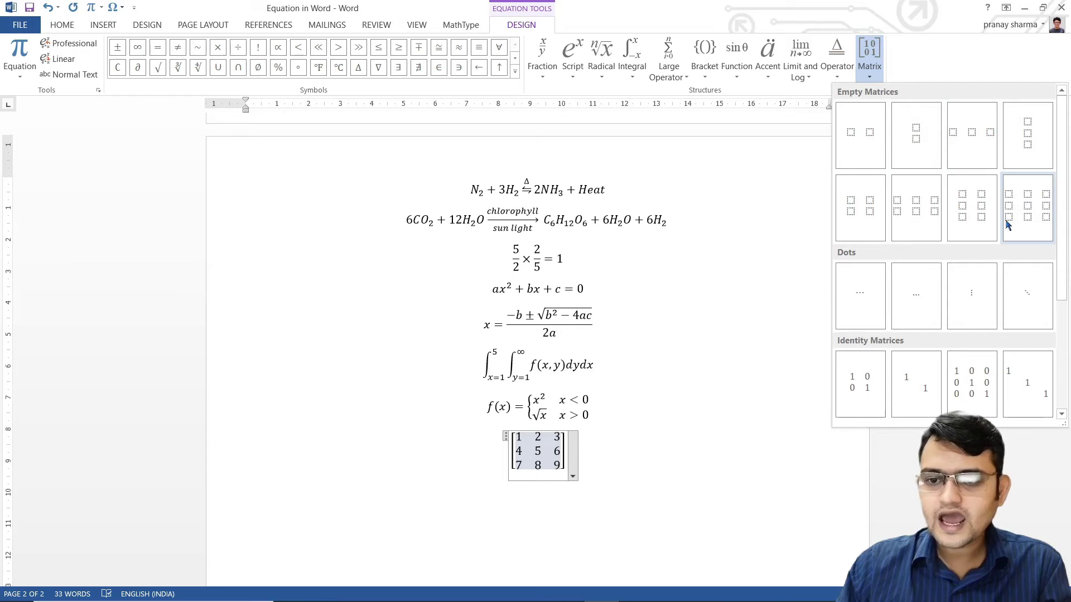
pyautogui.click(583, 465)
# Start a new equation on the line below the 3×3 matrix and enter an opening square bracket
pyautogui.click(593, 454)
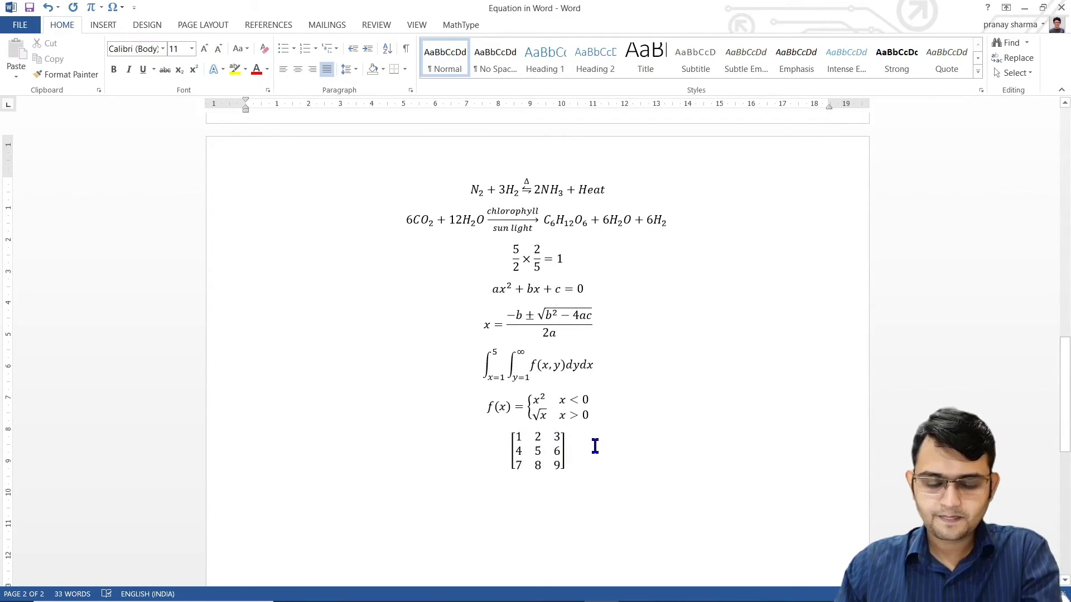
pyautogui.press('Return')
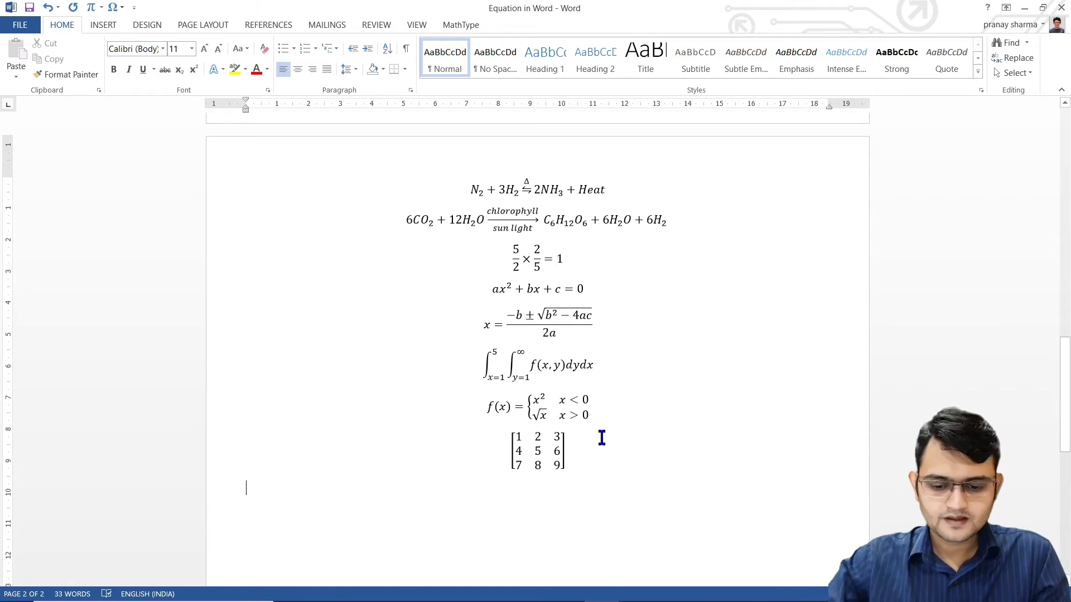
pyautogui.hotkey('alt', '=')
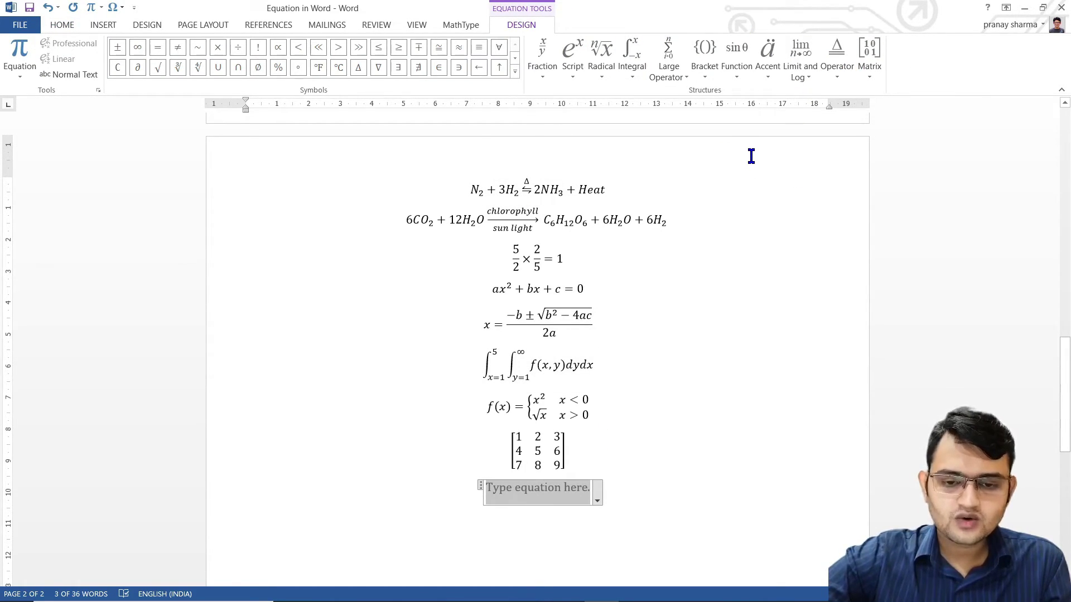
pyautogui.write('[')
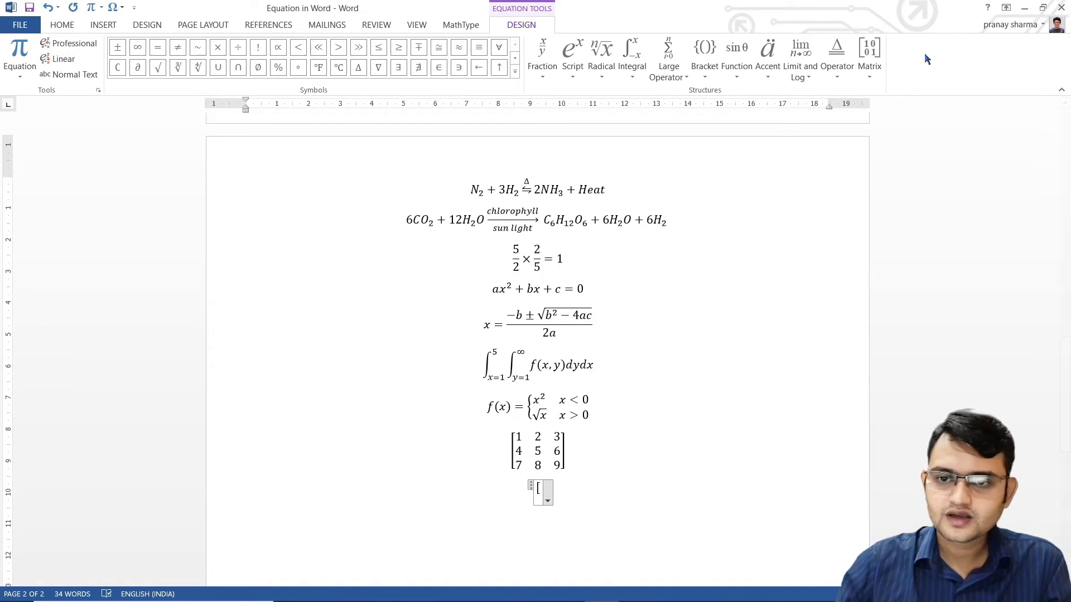
# Try to widen an empty 1×3 matrix after the bracket by nesting 1×2 matrices in its first and last cells
pyautogui.click(873, 77)
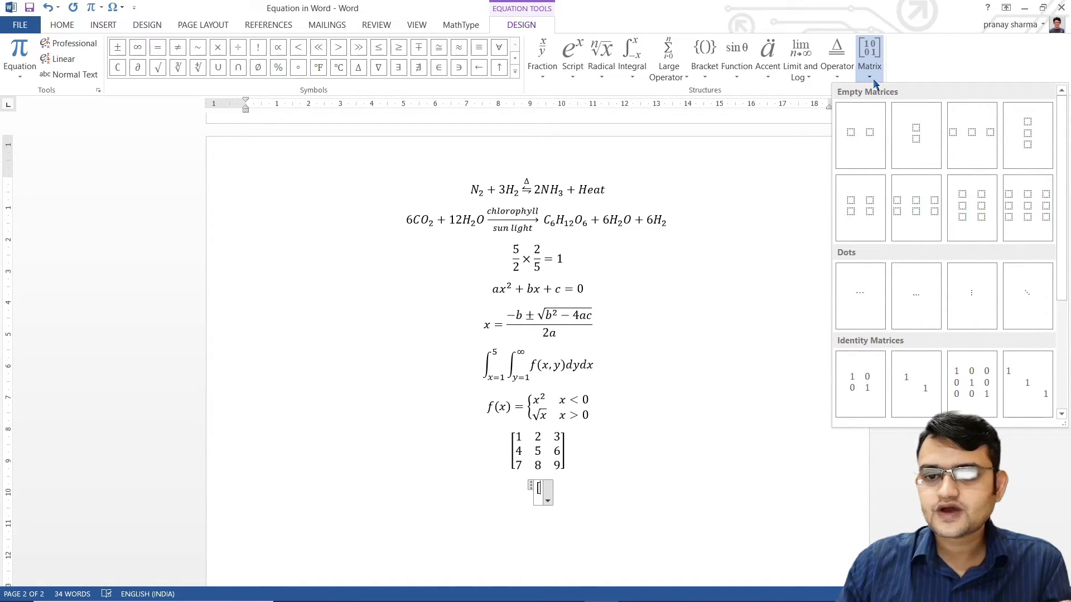
pyautogui.click(980, 144)
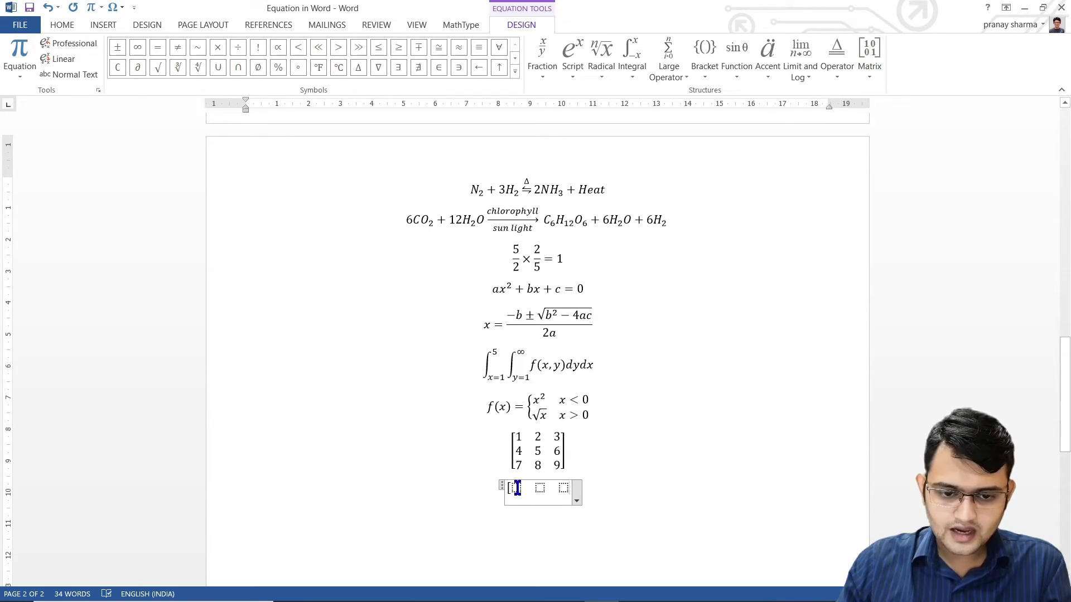
pyautogui.click(868, 78)
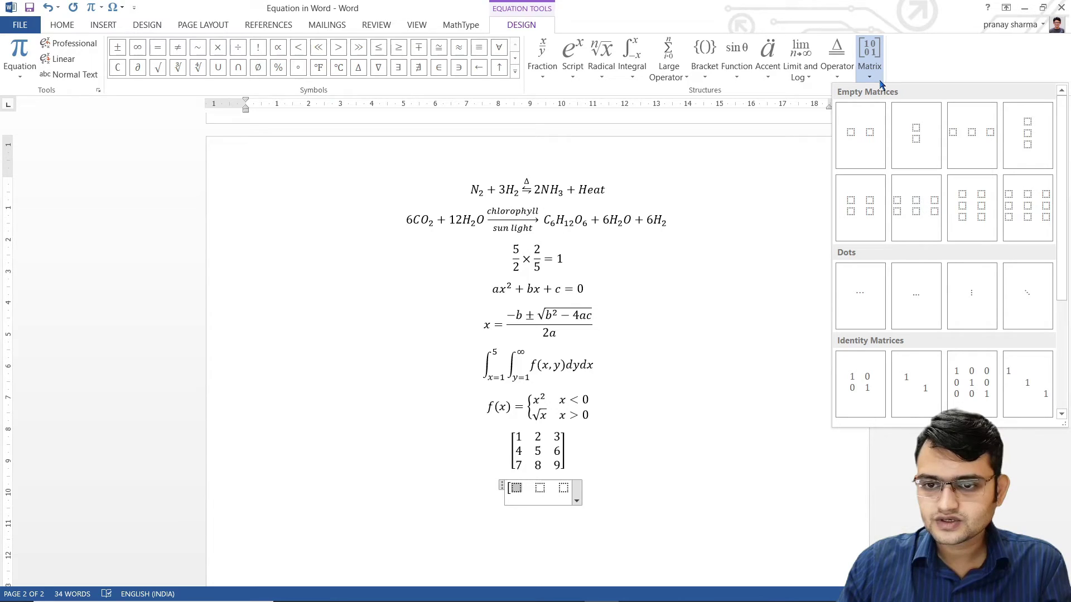
pyautogui.click(866, 144)
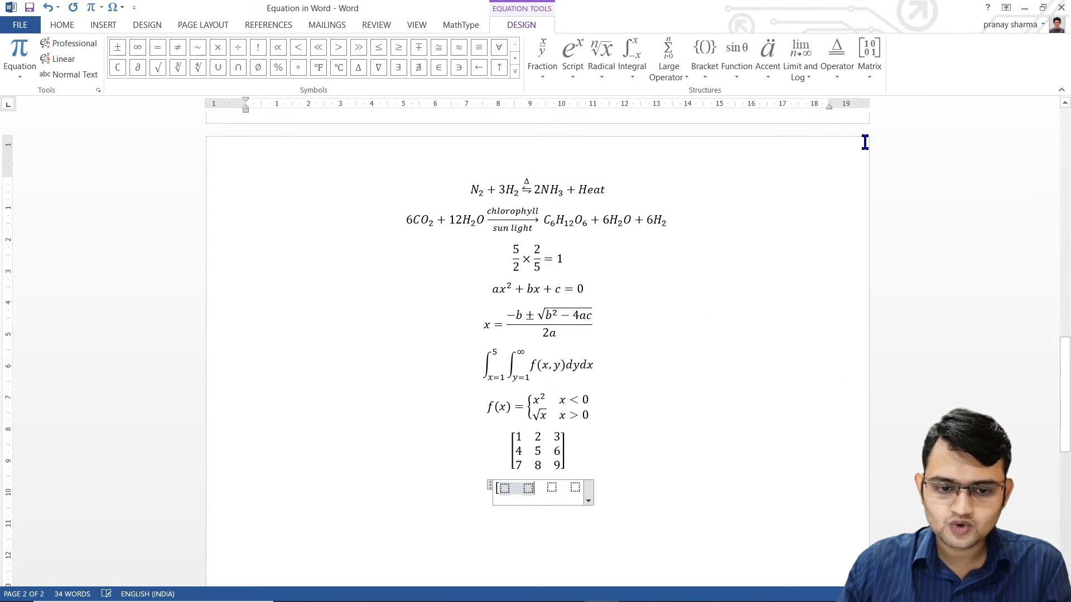
pyautogui.click(575, 488)
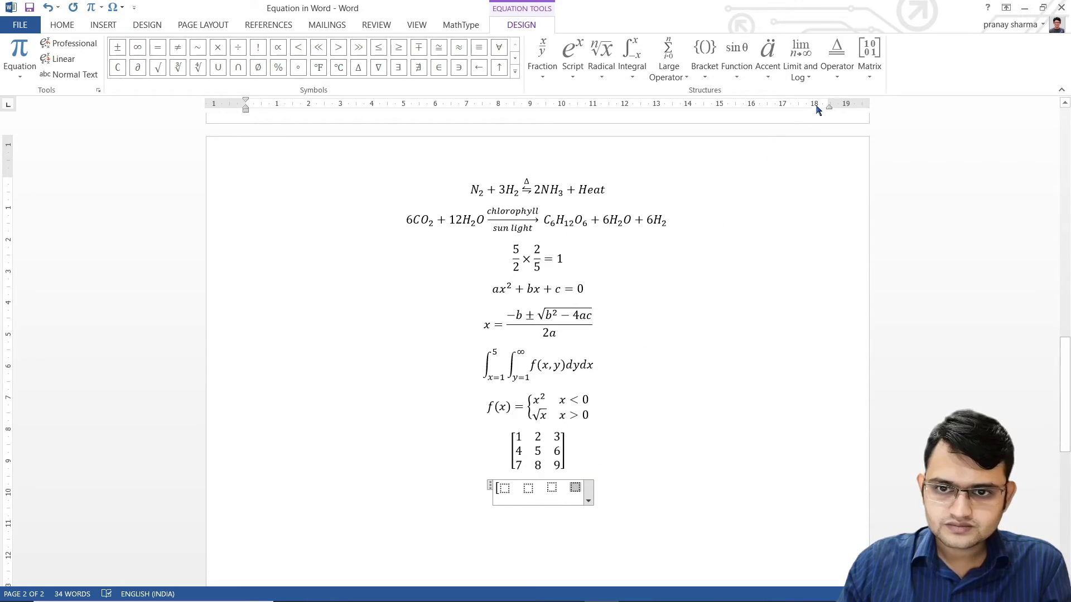
pyautogui.click(869, 55)
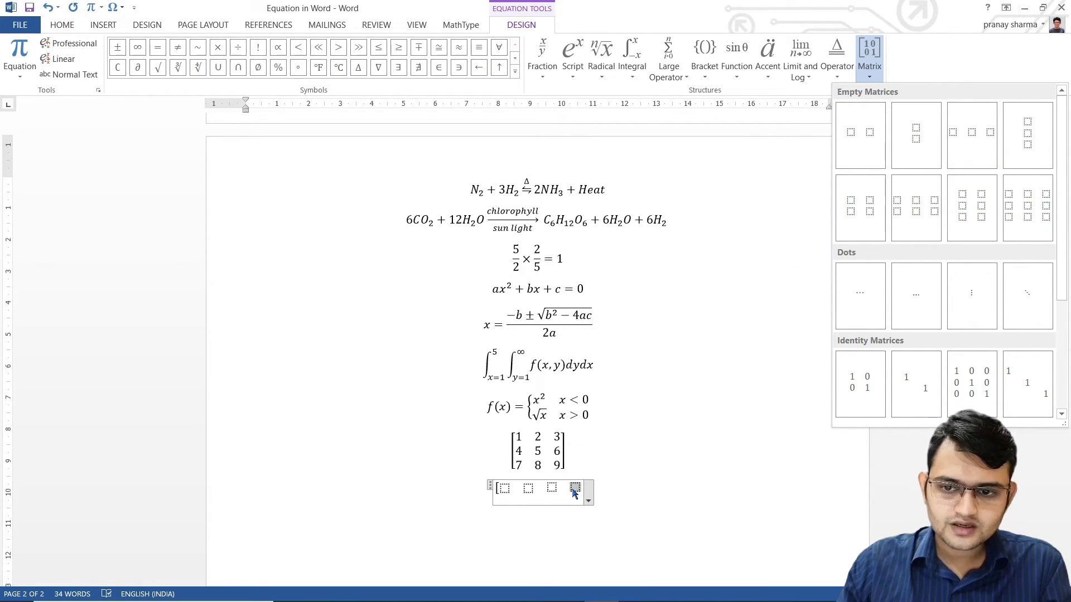
pyautogui.click(862, 134)
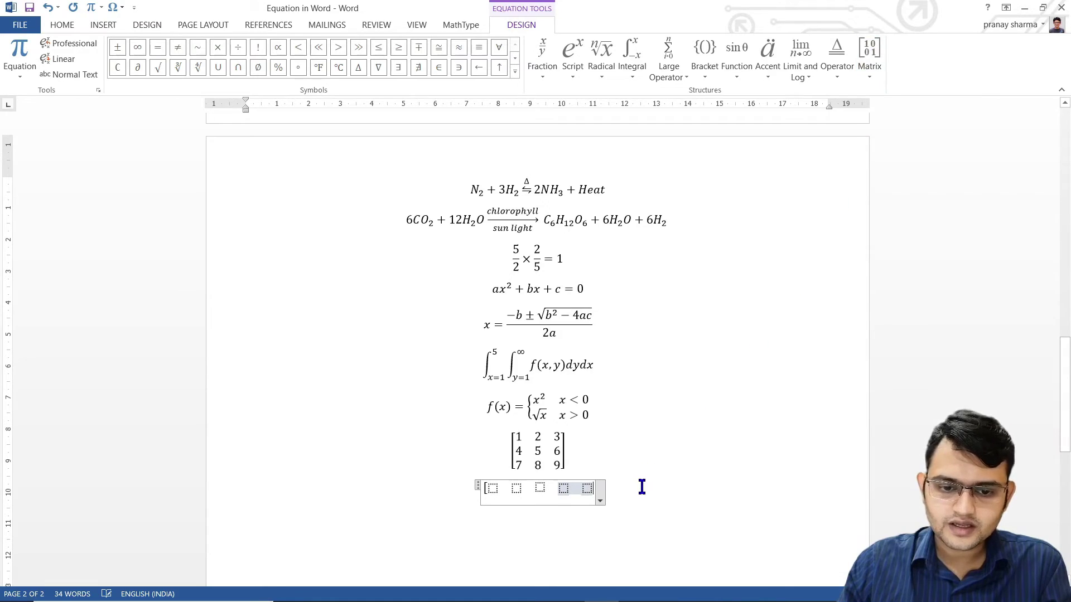
# Undo the nested 1×2 matrices and nest an empty 1×3 matrix in the row's last cell instead
pyautogui.hotkey('ctrl', 'z')
pyautogui.hotkey('ctrl', 'z')
pyautogui.click(565, 489)
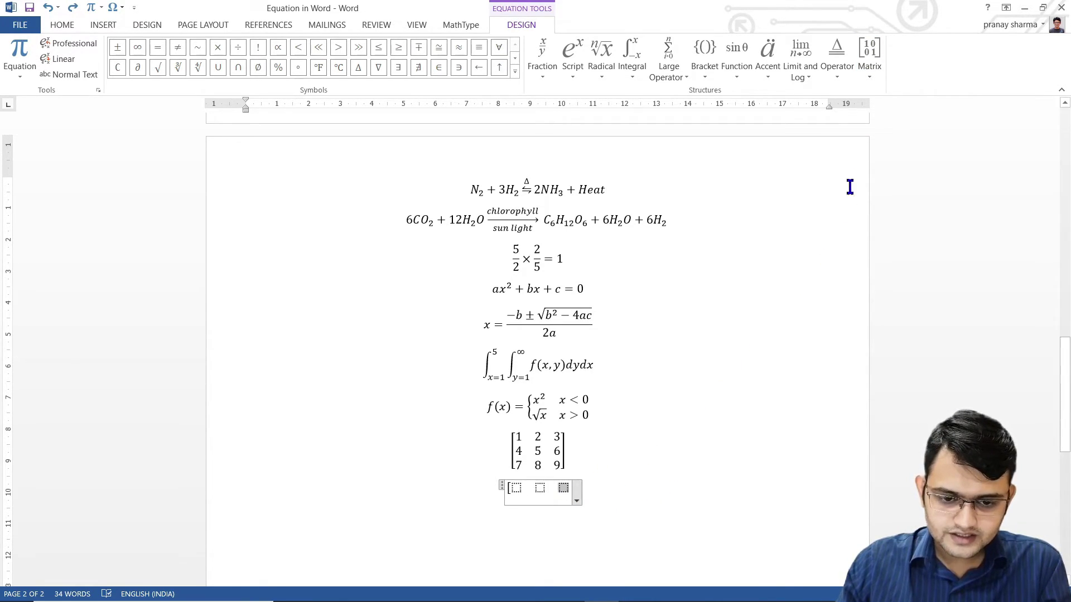
pyautogui.click(867, 69)
pyautogui.click(978, 151)
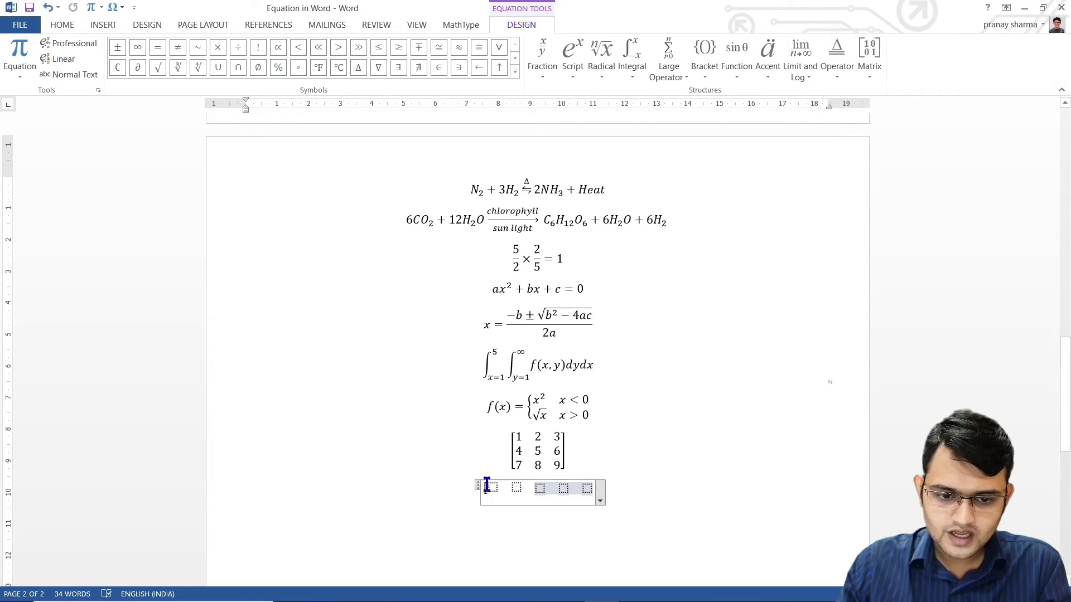
# Delete the whole nested row matrix, keeping only the opening square bracket
pyautogui.moveTo(490, 489); pyautogui.dragTo(597, 489)
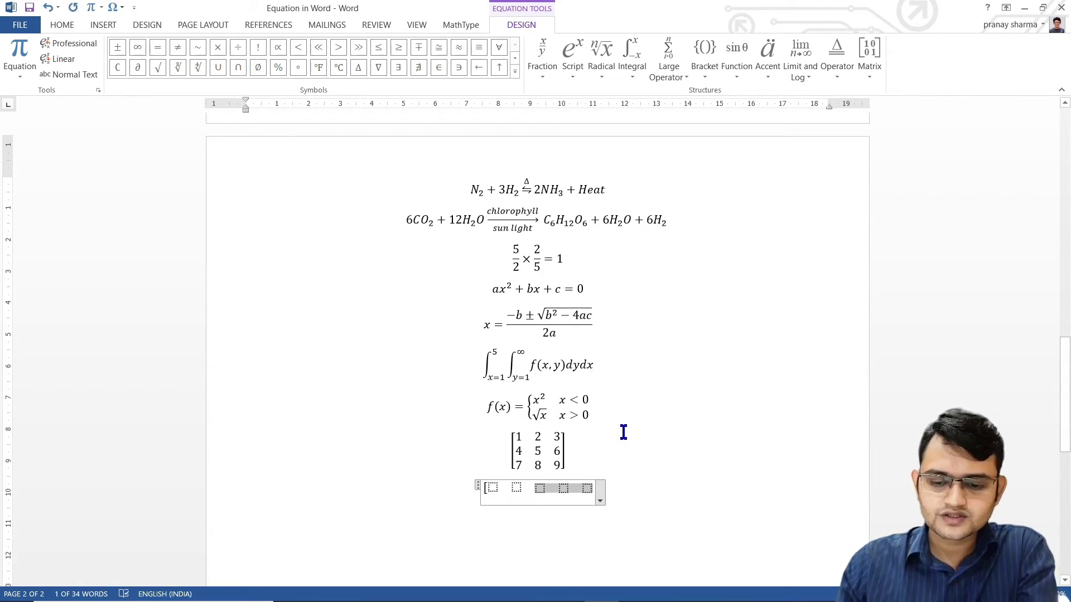
pyautogui.press('Delete')
pyautogui.press('Delete')
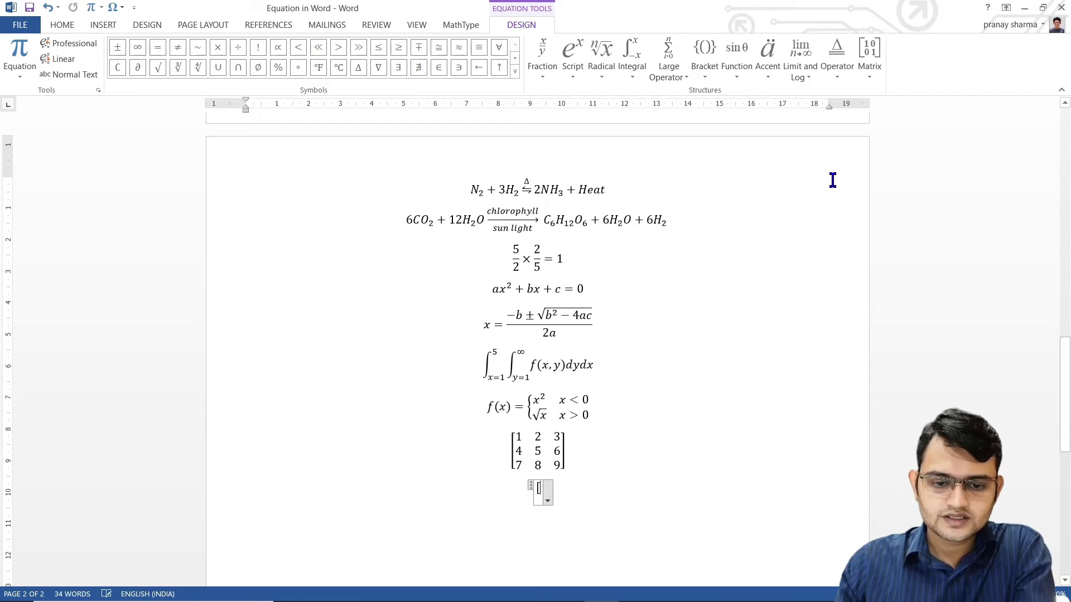
# Insert an empty 3×3 matrix after the opening bracket and nest a 1×3 matrix in its first row's last cell
pyautogui.click(869, 56)
pyautogui.click(1032, 219)
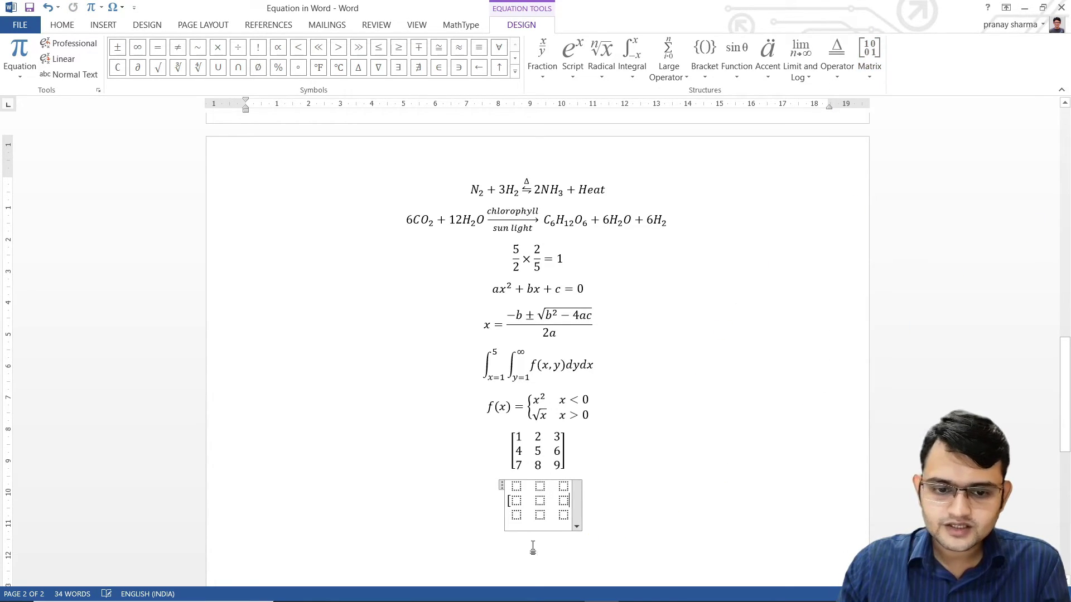
pyautogui.click(565, 487)
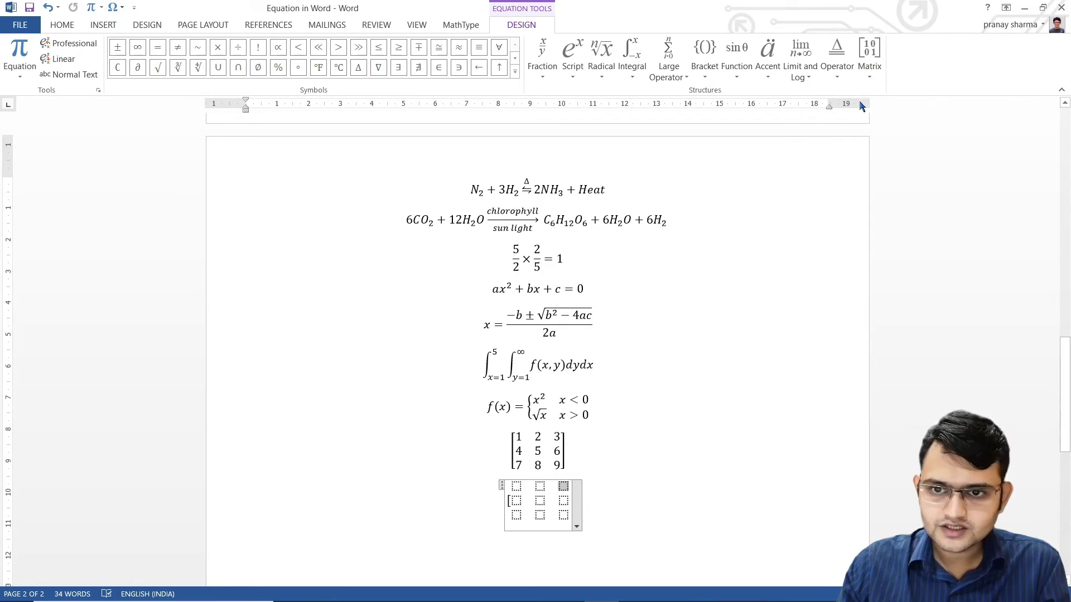
pyautogui.click(869, 77)
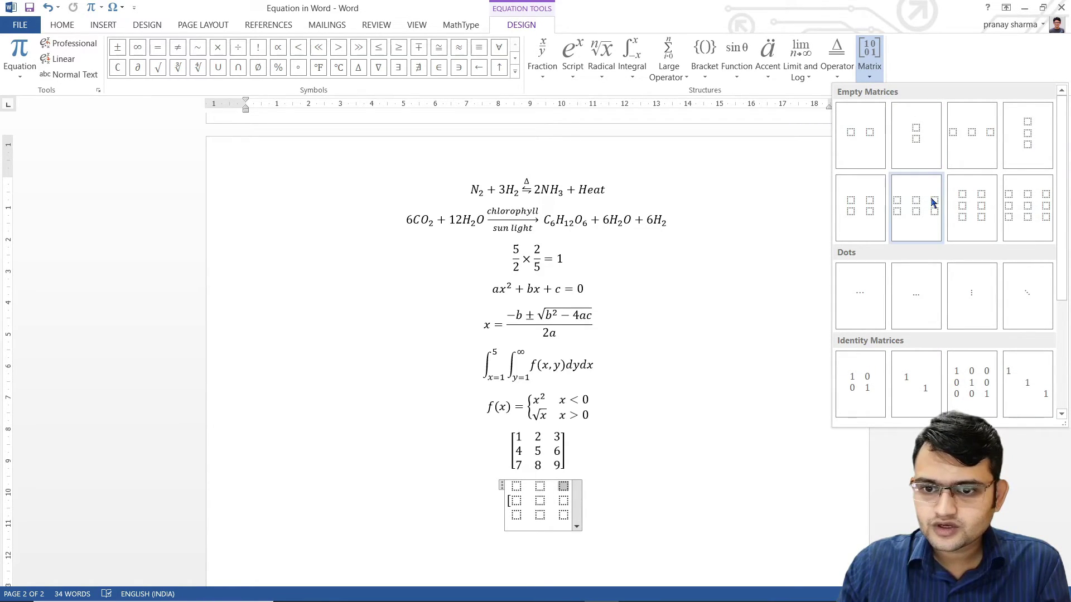
pyautogui.press('Escape')
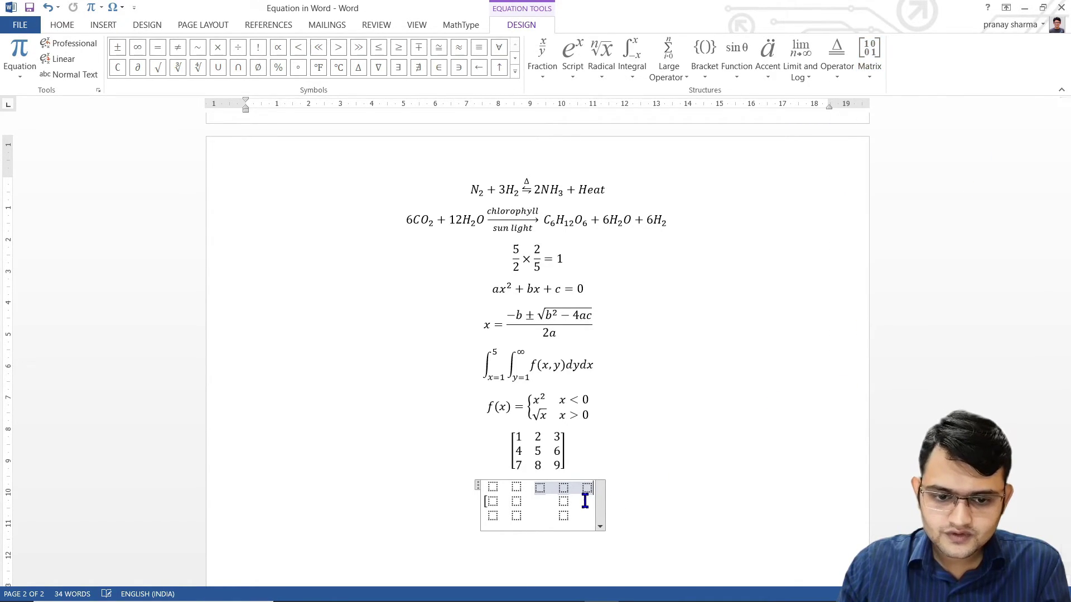
# Nest an empty 1×3 matrix in the last cell of the matrix's second row
pyautogui.click(564, 501)
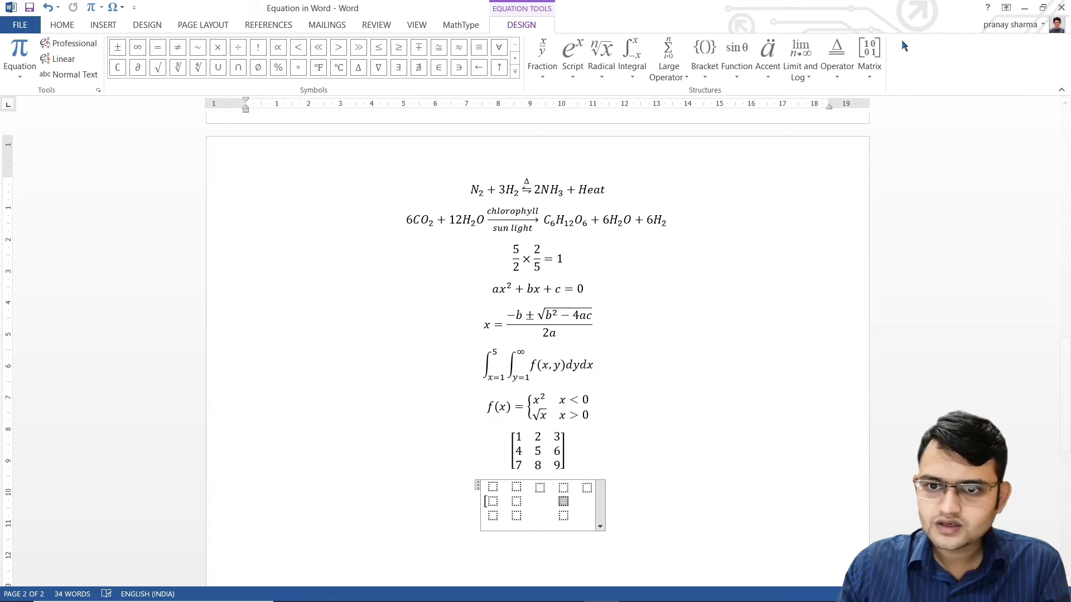
pyautogui.click(869, 58)
pyautogui.click(972, 159)
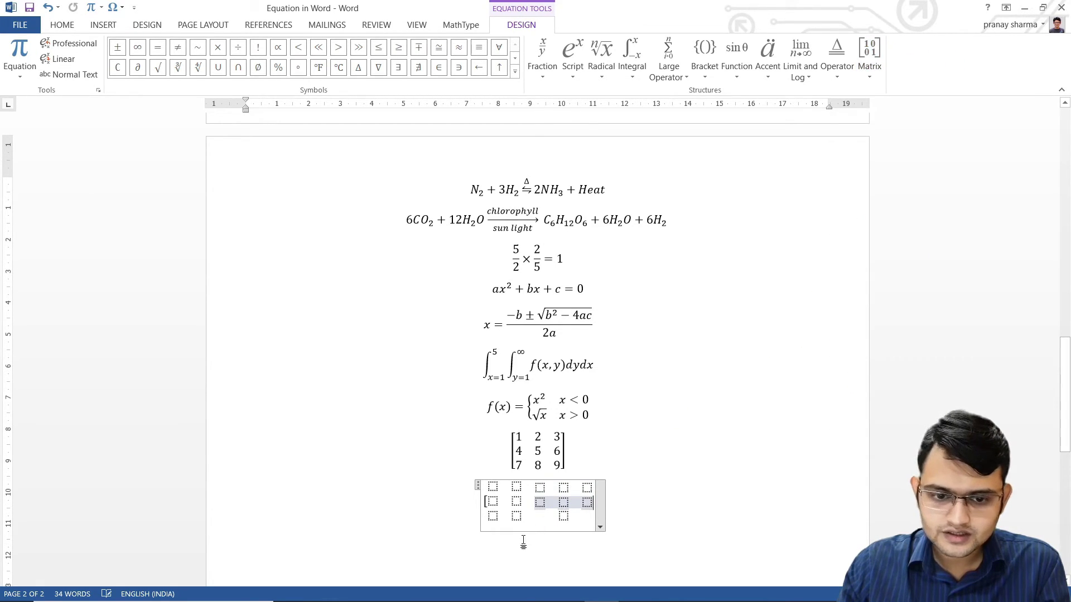
# Nest an empty 1×3 matrix in the last cell of the matrix's third row
pyautogui.click(562, 518)
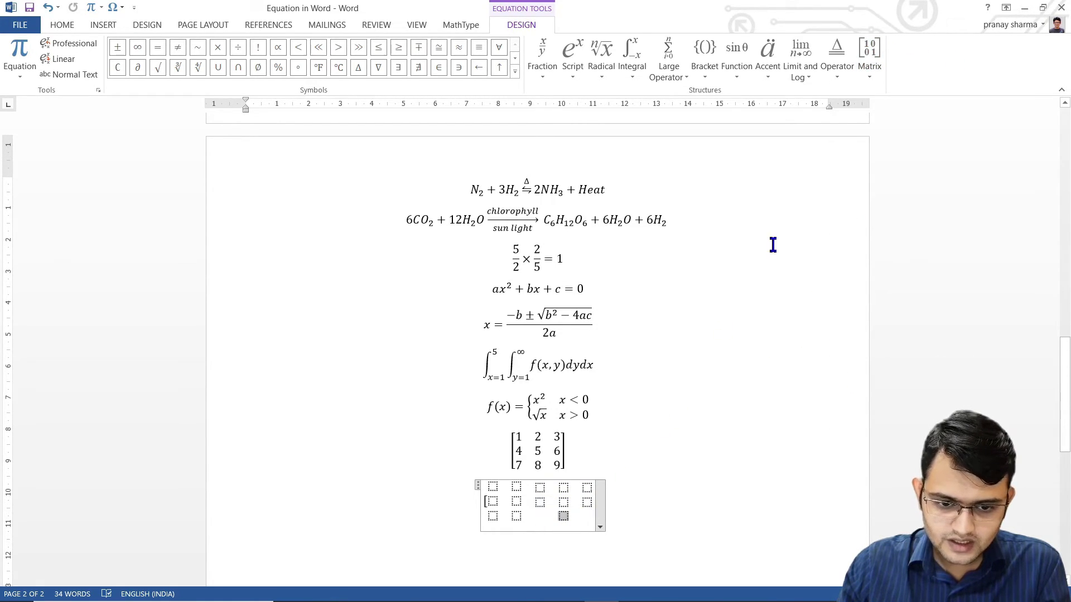
pyautogui.click(869, 56)
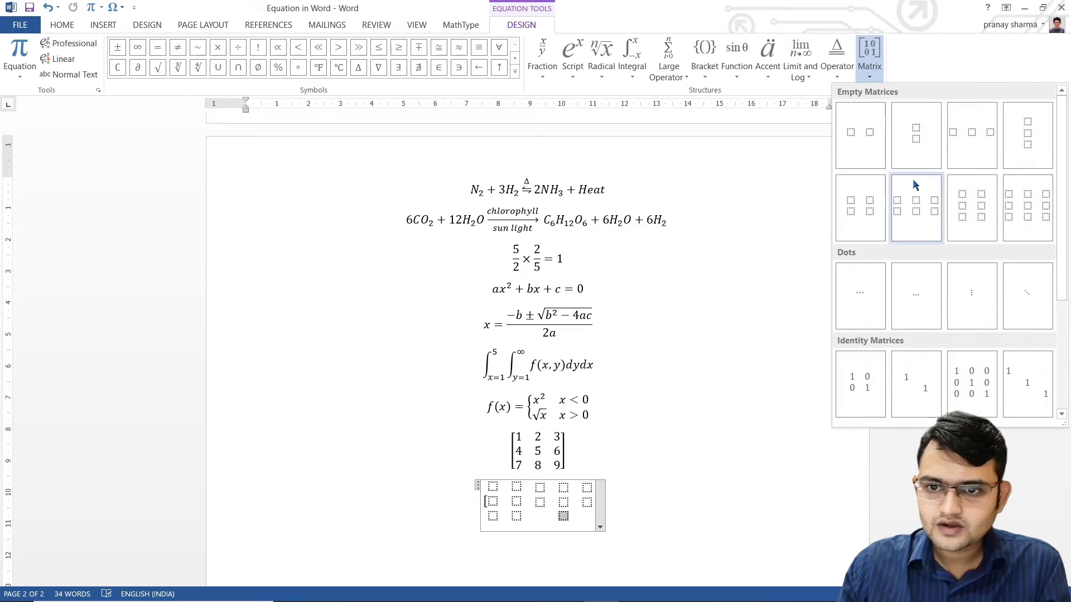
pyautogui.click(973, 163)
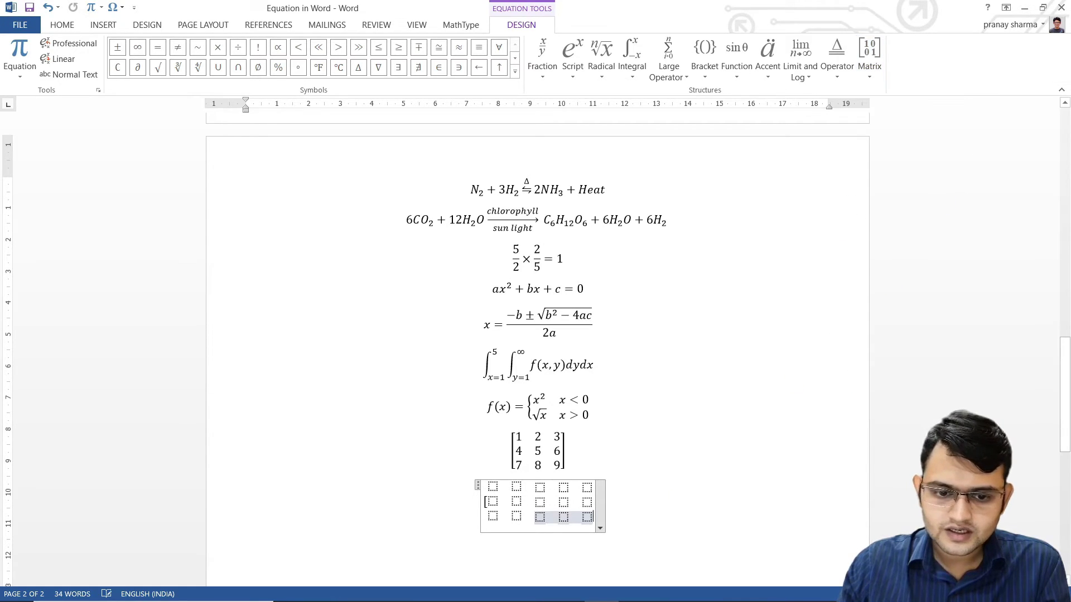
# Nest empty 3×1 matrices in the first and second cells of the matrix's bottom row
pyautogui.click(492, 517)
pyautogui.click(870, 62)
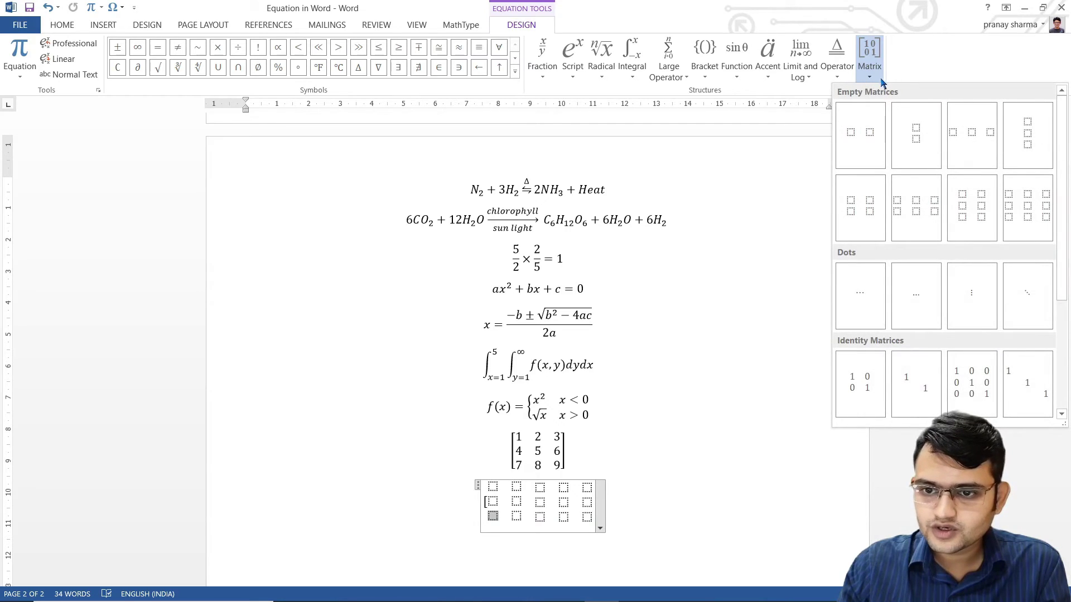
pyautogui.click(1028, 135)
pyautogui.click(518, 529)
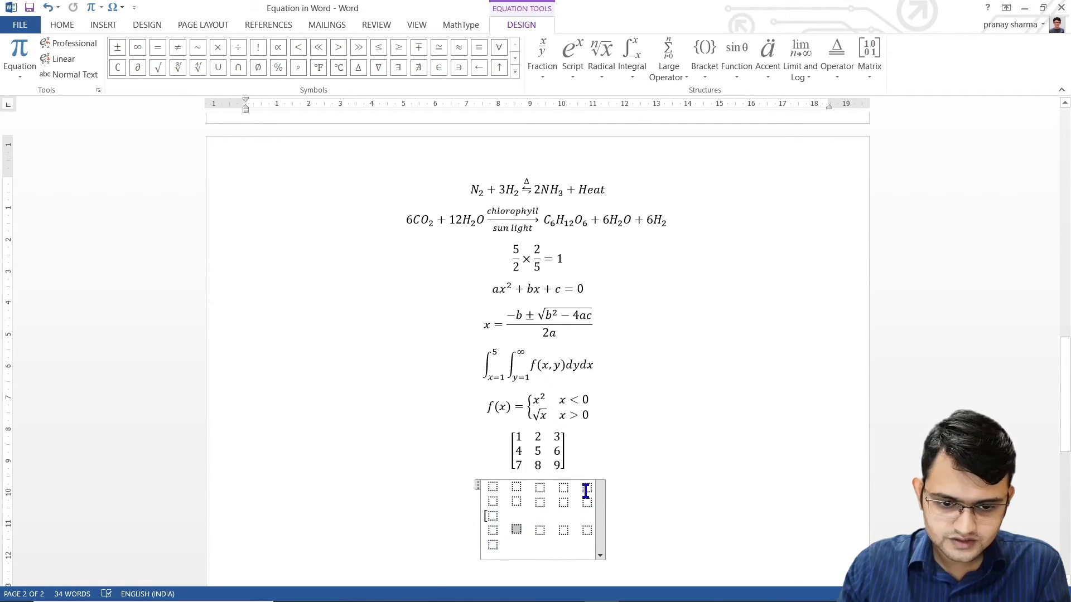
pyautogui.click(869, 59)
pyautogui.click(1013, 158)
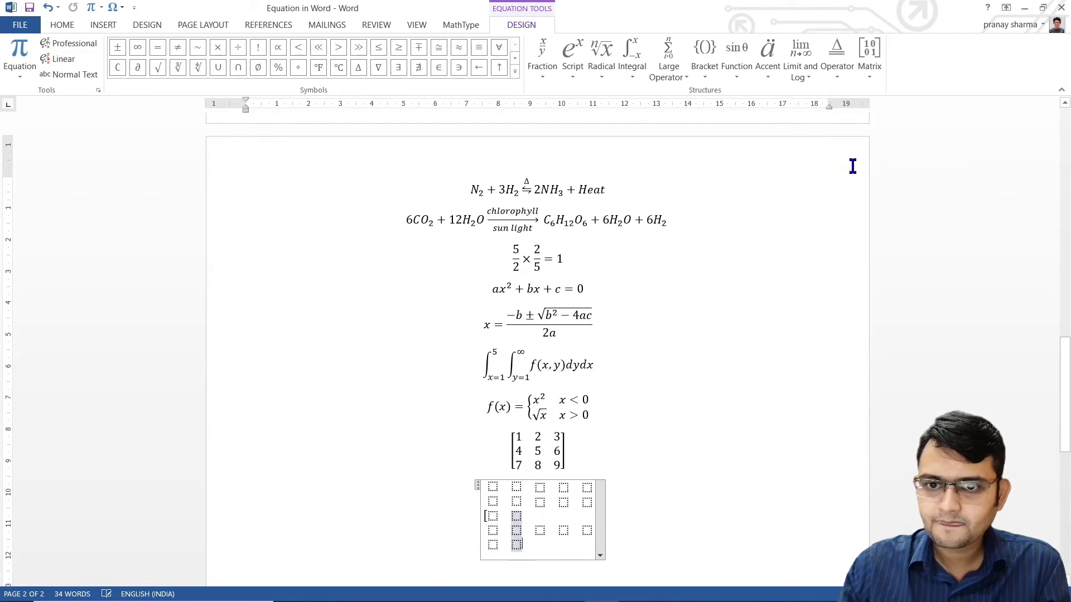
# Nest empty 3×1 matrices in the third, fourth and fifth cells of the matrix's bottom row
pyautogui.click(540, 530)
pyautogui.click(870, 59)
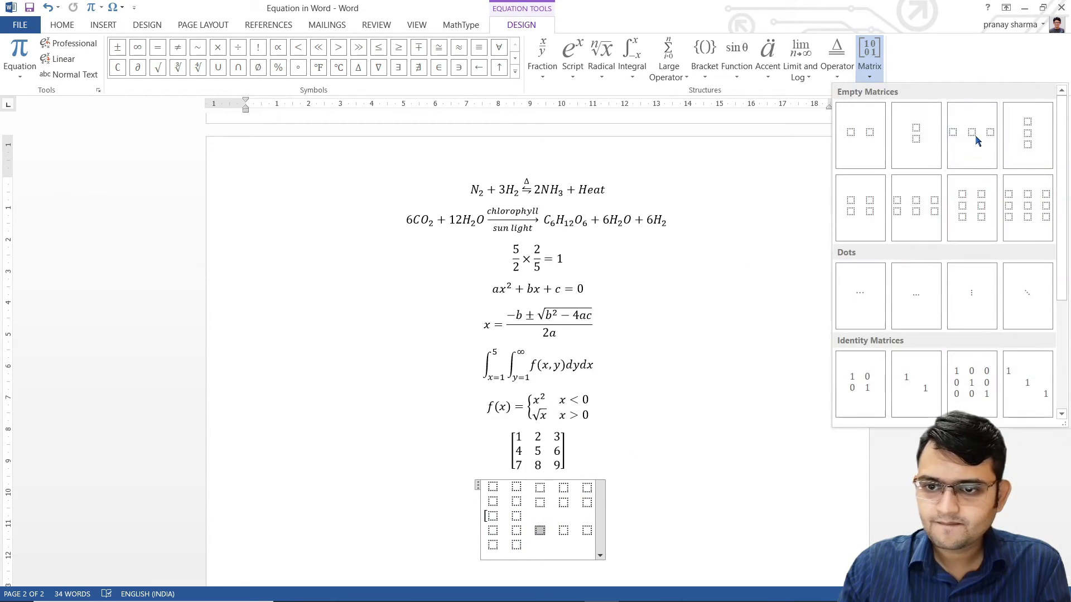
pyautogui.click(1028, 136)
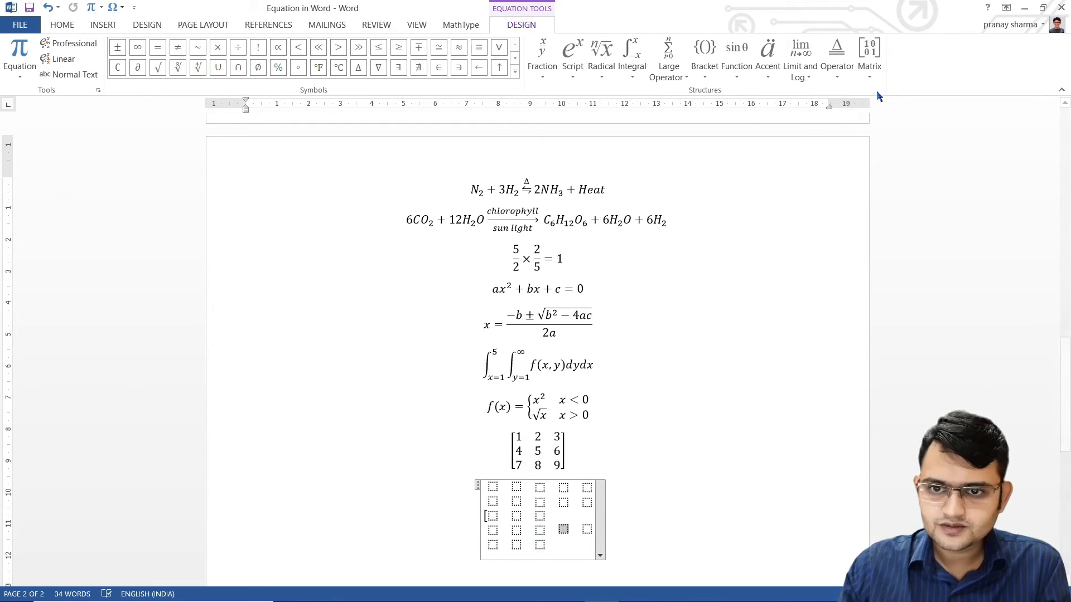
pyautogui.click(869, 59)
pyautogui.click(1009, 139)
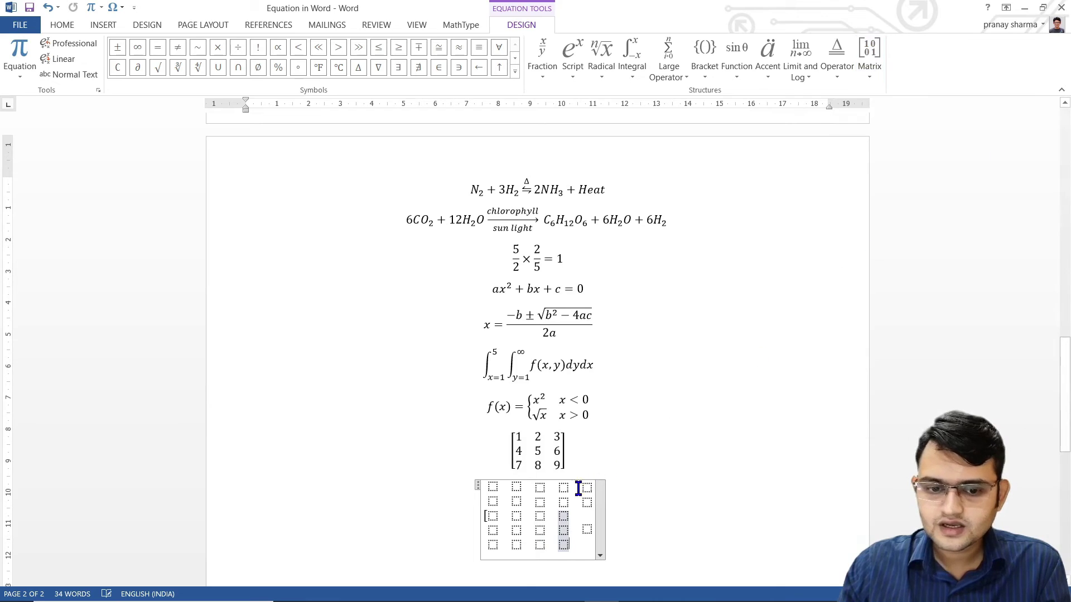
pyautogui.click(587, 529)
pyautogui.click(869, 58)
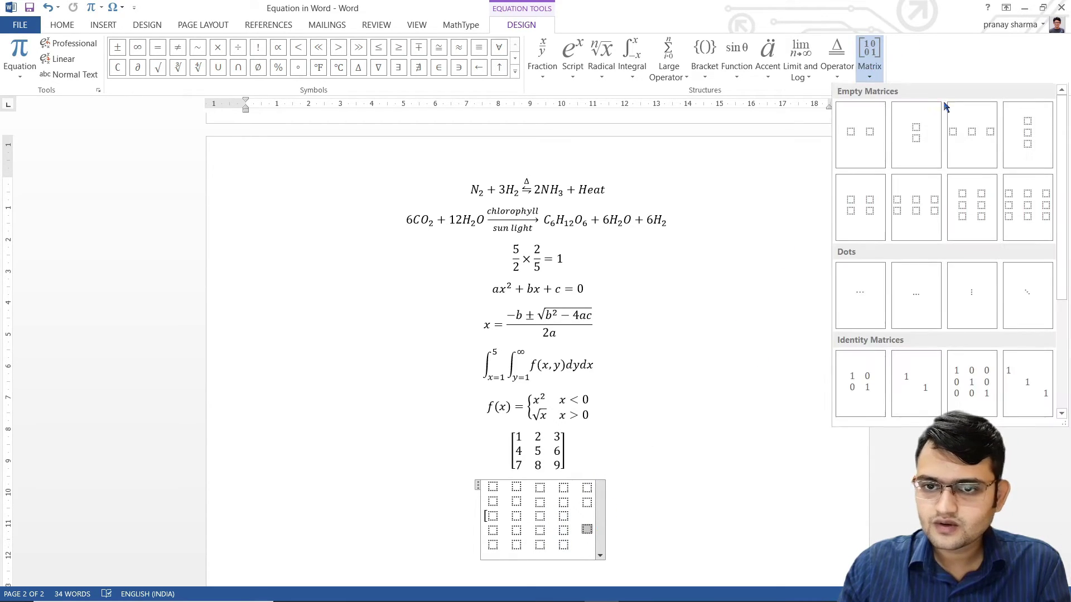
pyautogui.click(1016, 144)
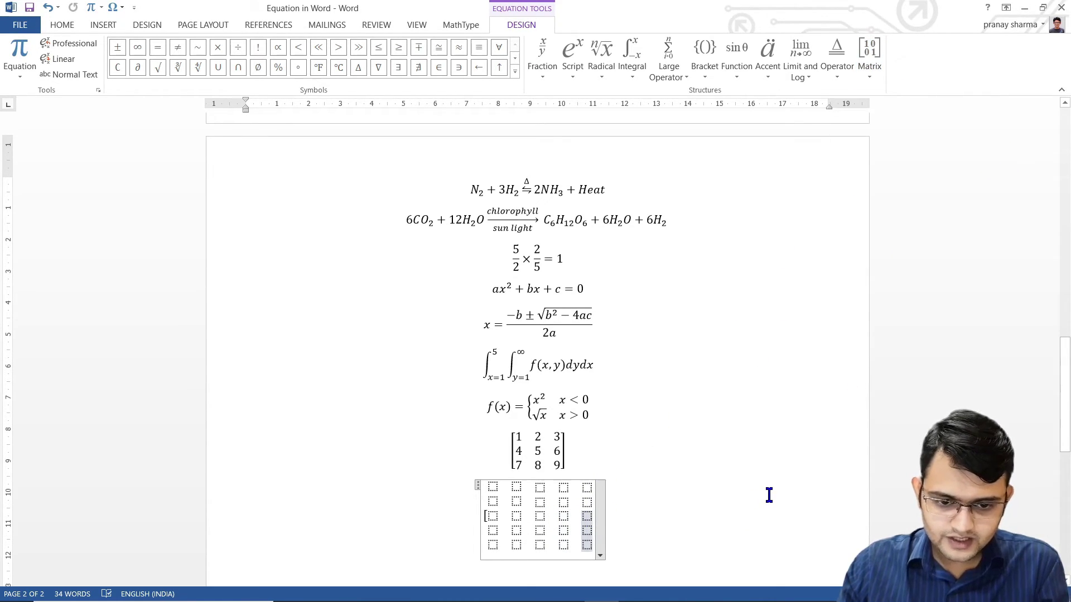
# Enclose the 5×5 matrix by adding a closing square bracket after it and building up the brackets to full height
pyautogui.hotkey('shift', 'Left')
pyautogui.hotkey('shift', 'Left')
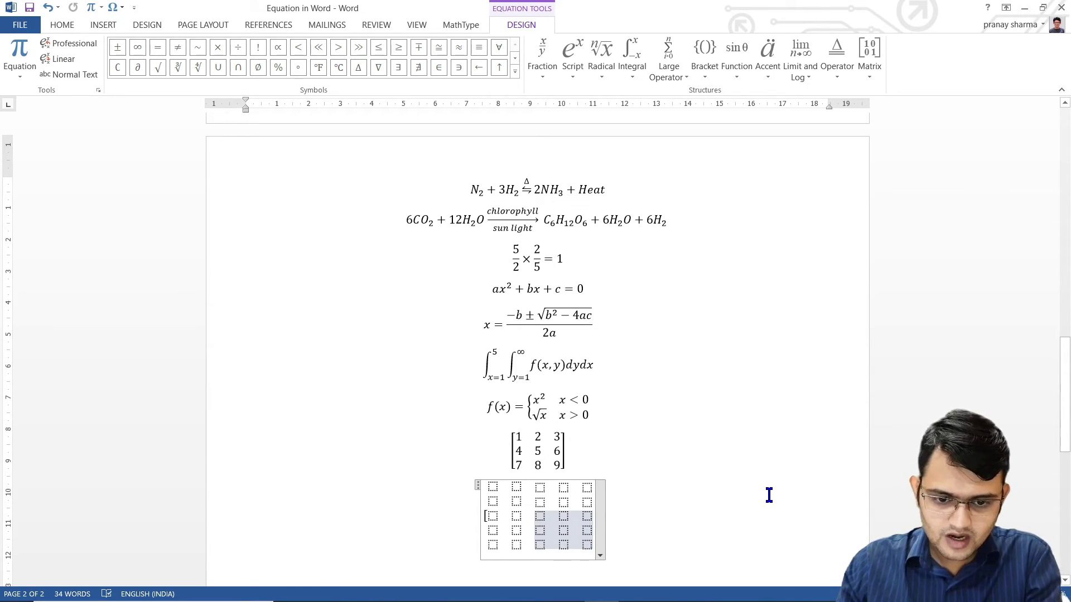
pyautogui.press('Right')
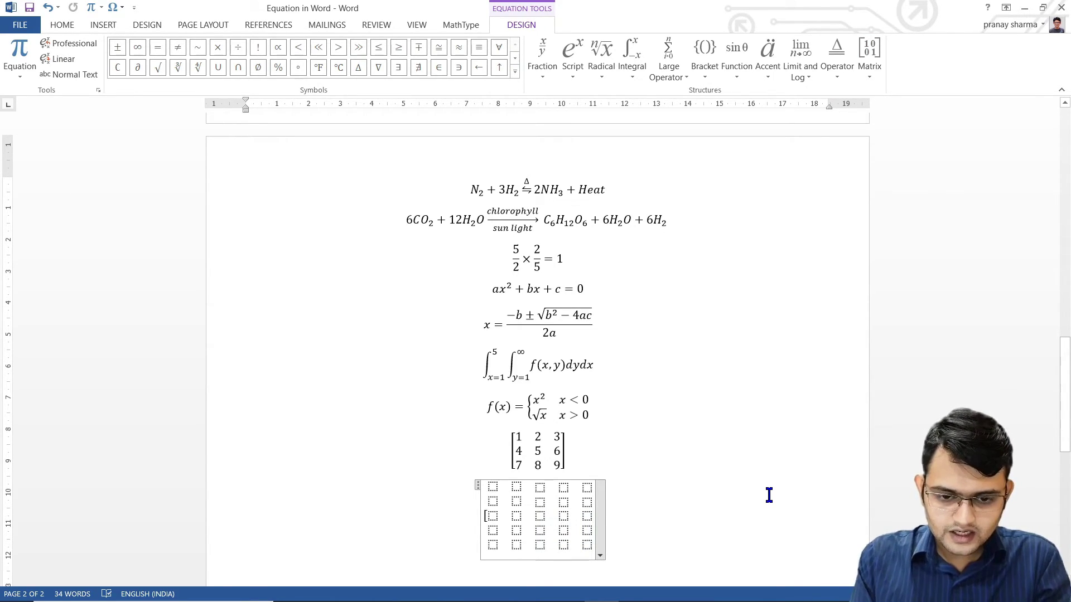
pyautogui.write(']')
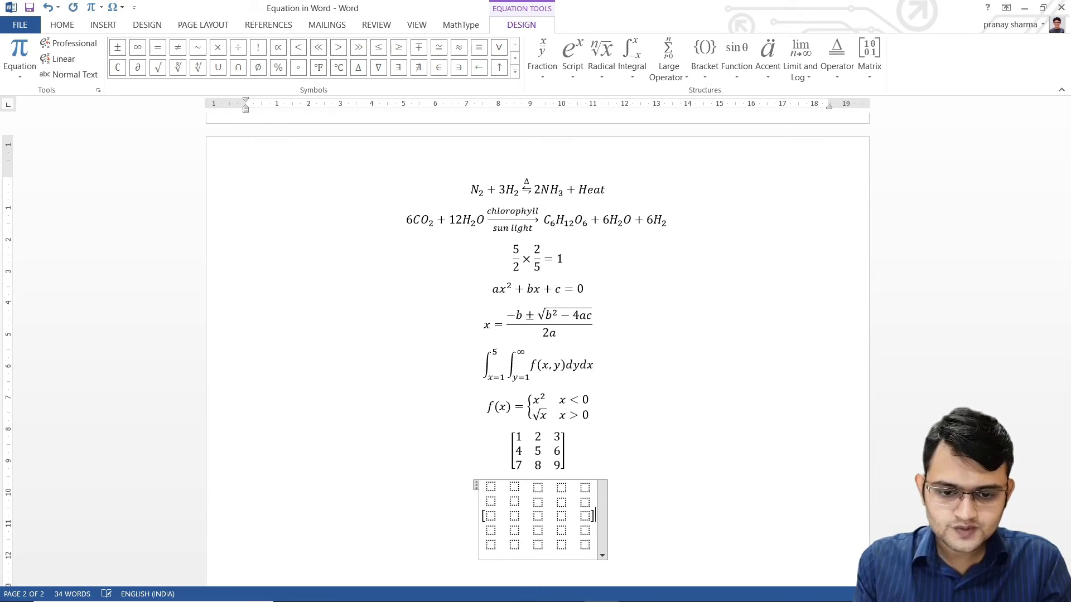
pyautogui.press('space')
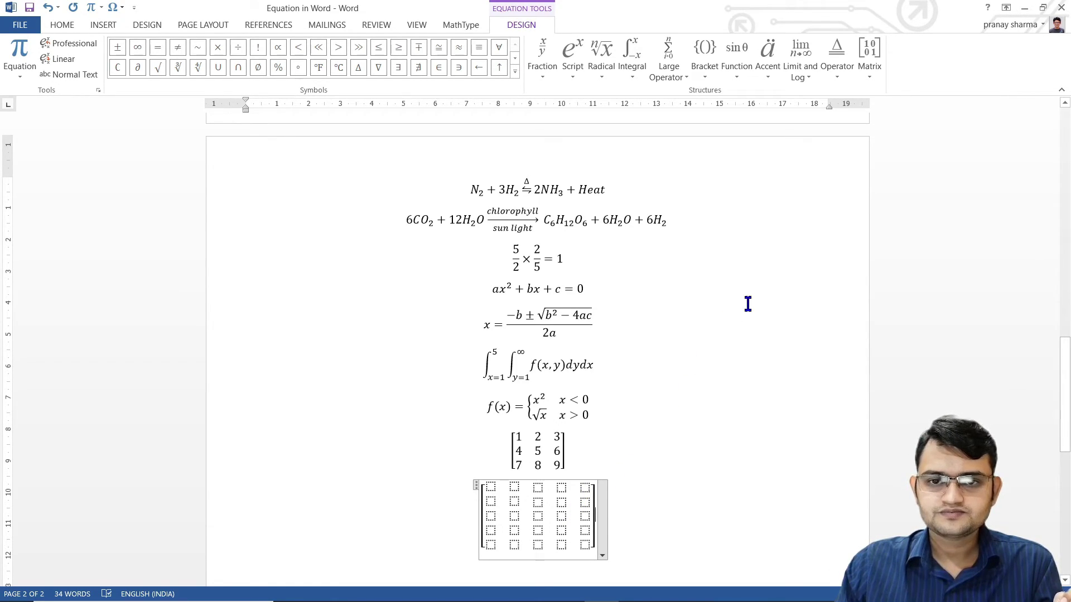
pyautogui.click(779, 81)
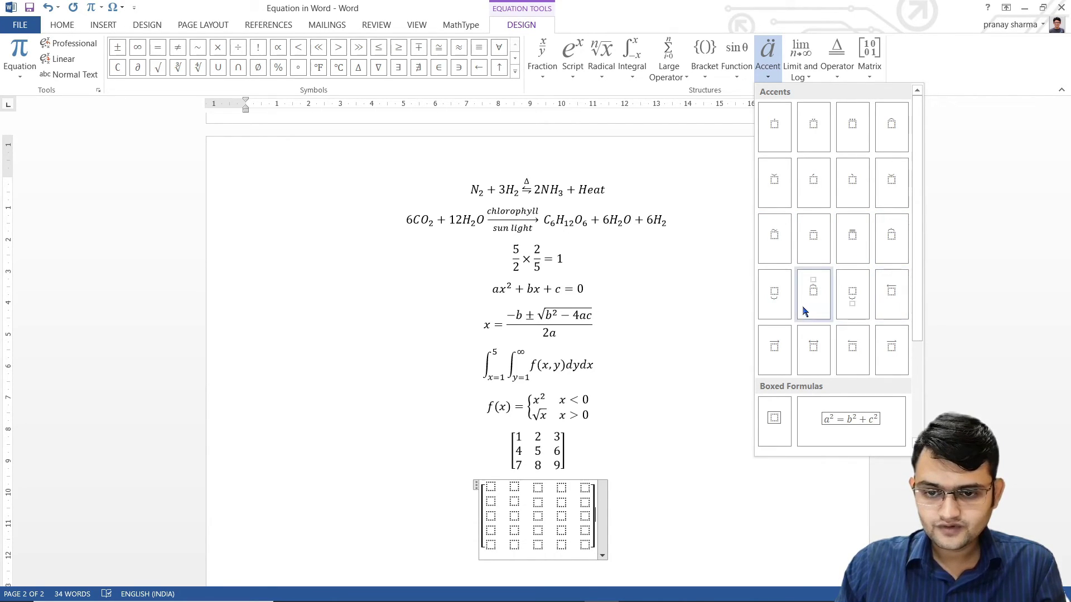
pyautogui.moveTo(923, 306); pyautogui.dragTo(927, 422)
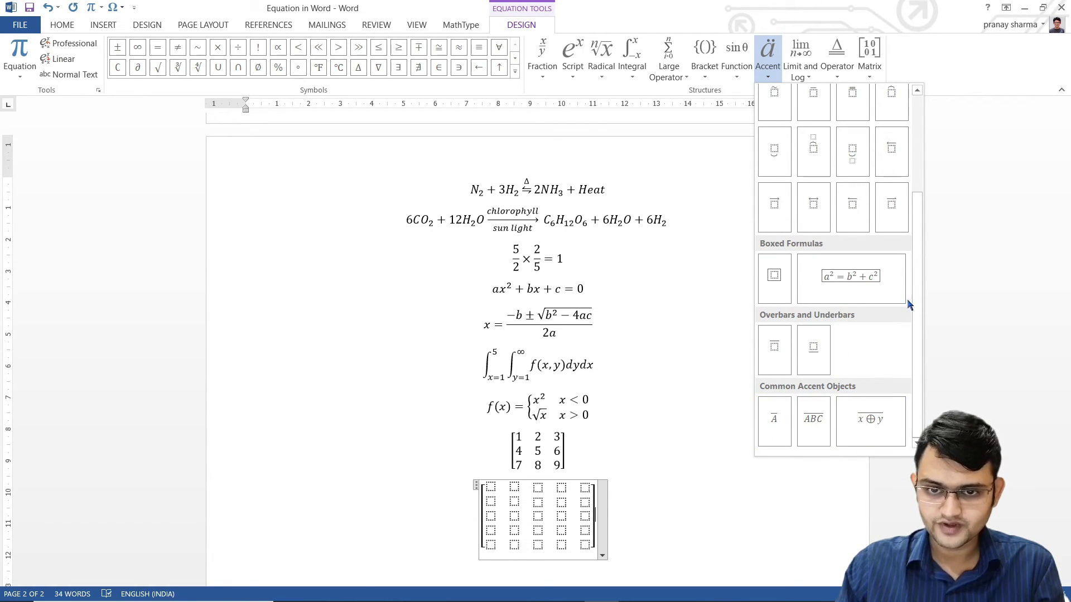
pyautogui.click(808, 71)
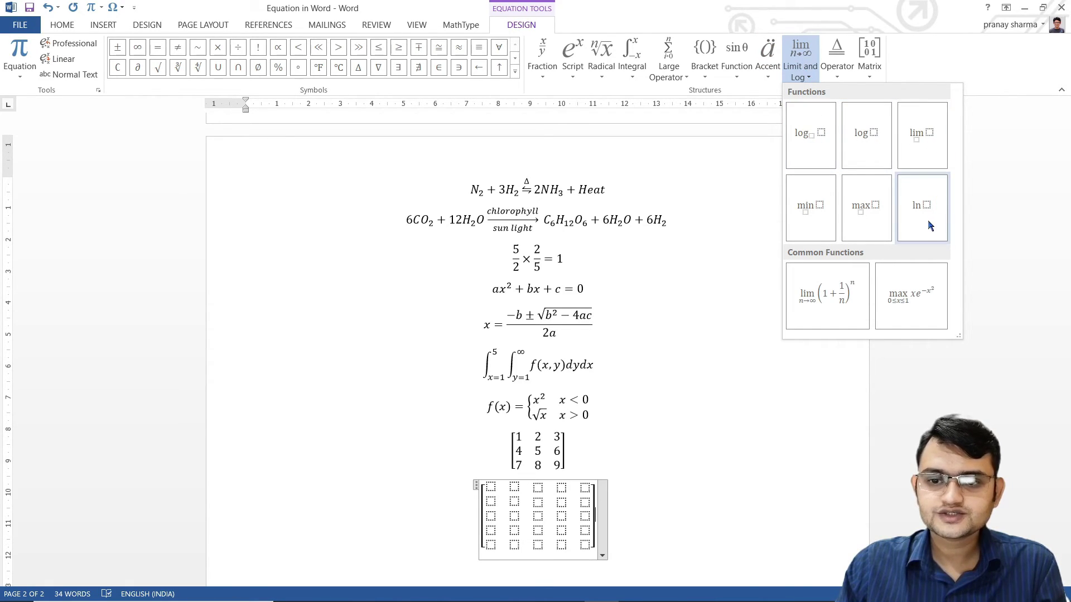
pyautogui.click(642, 493)
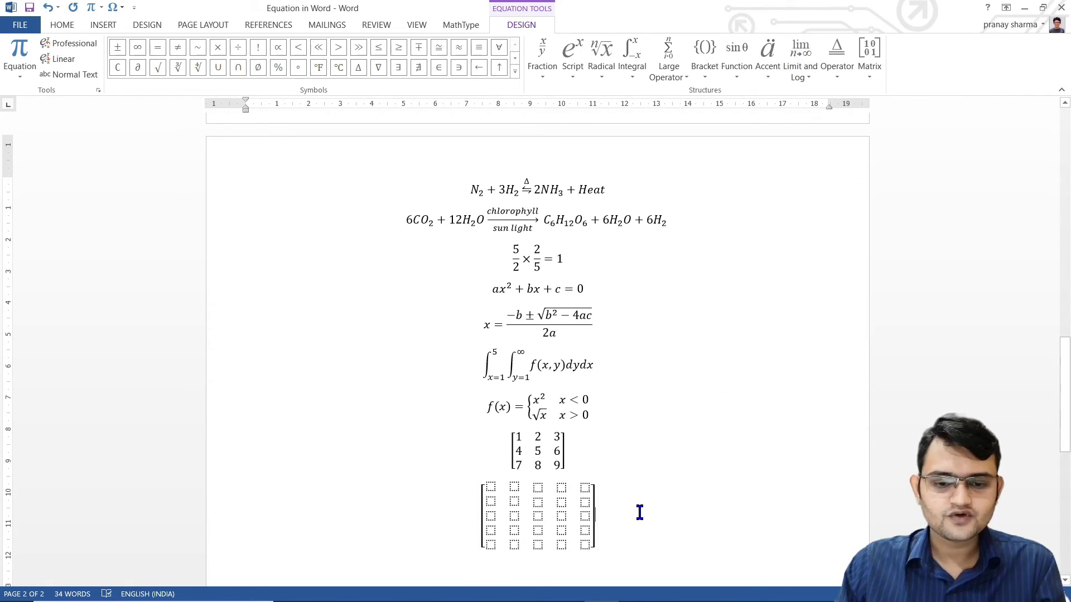
# Start a new equation below the 5×5 matrix and enter log 2 = with the log function built up
pyautogui.click(640, 512)
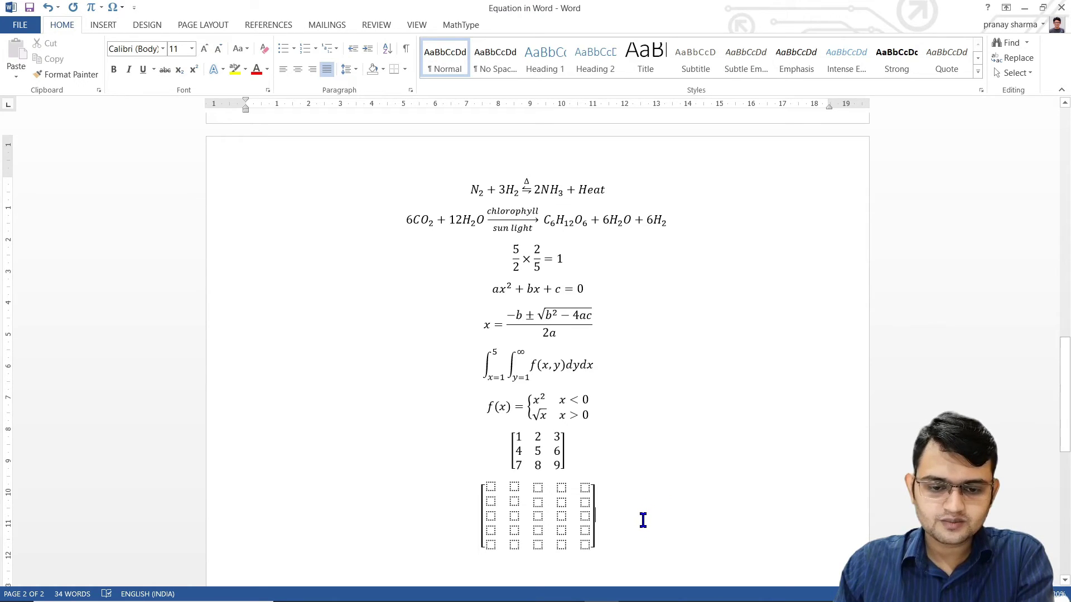
pyautogui.press('Down')
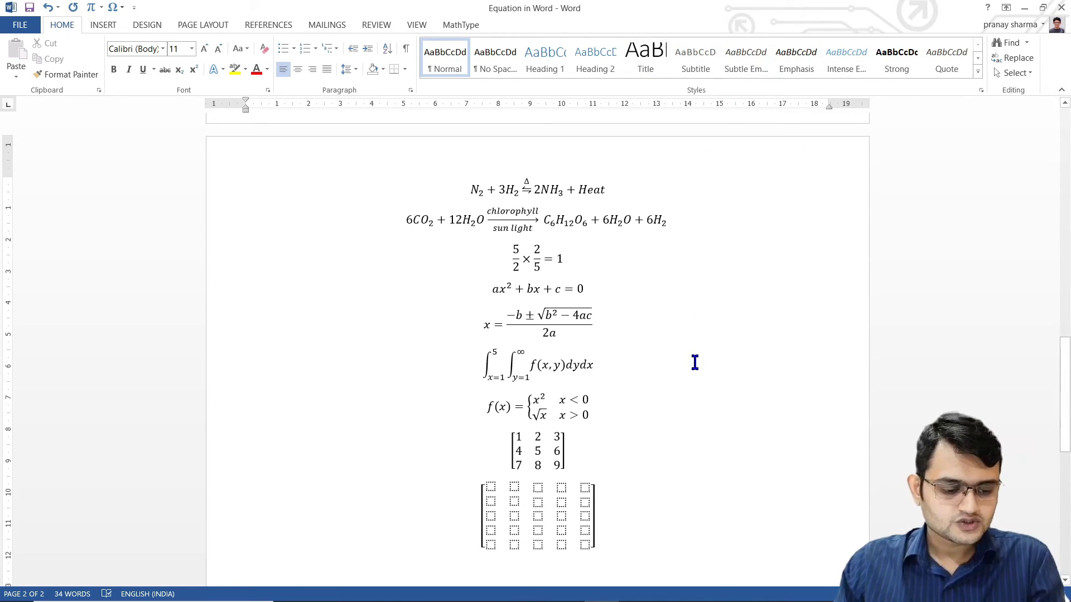
pyautogui.hotkey('alt', '=')
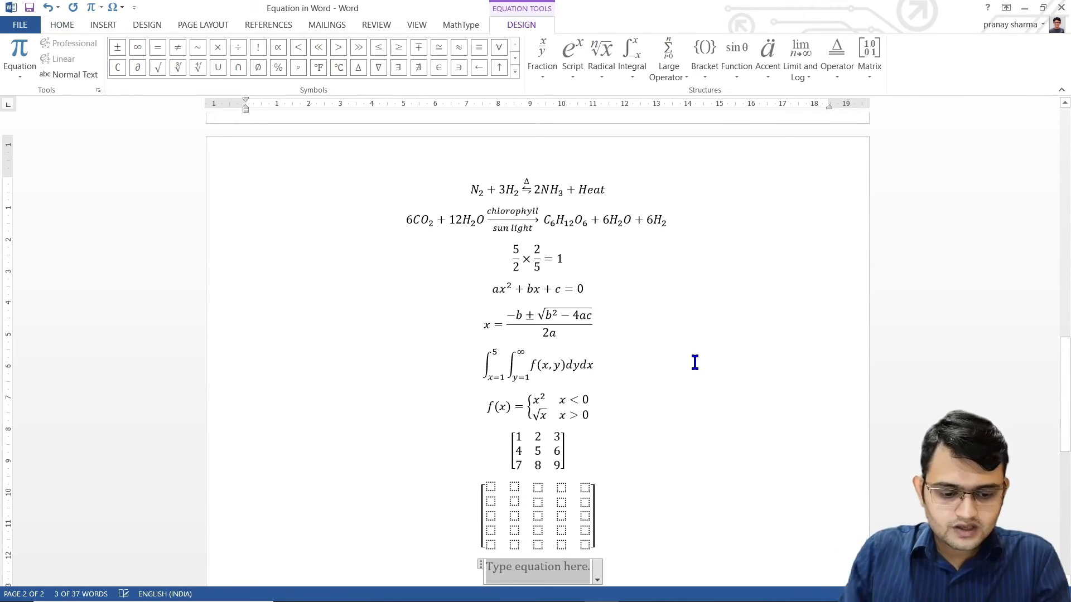
pyautogui.write('log')
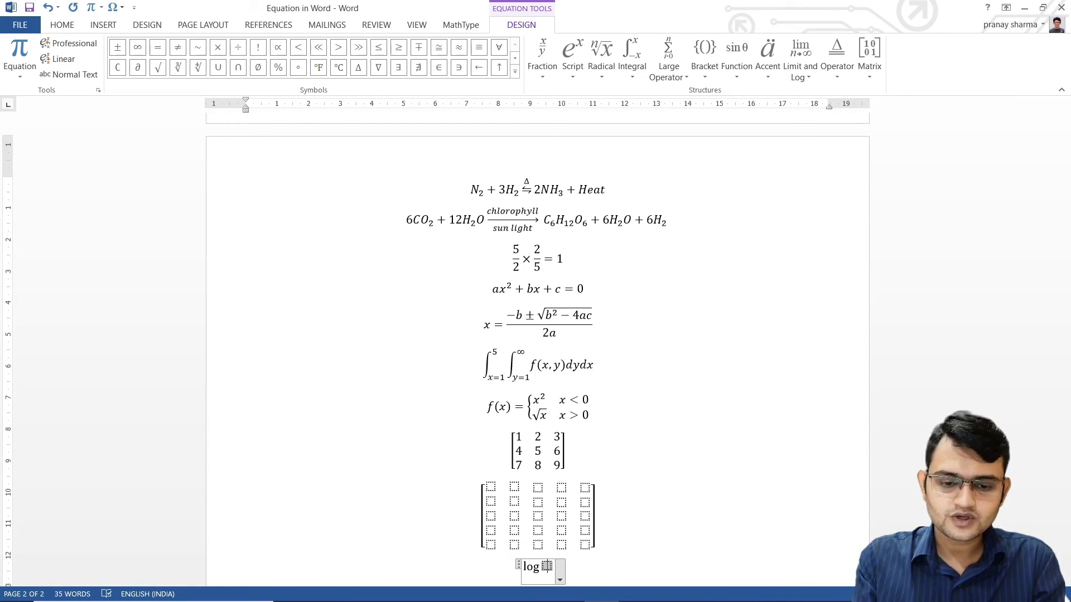
pyautogui.write('2 ')
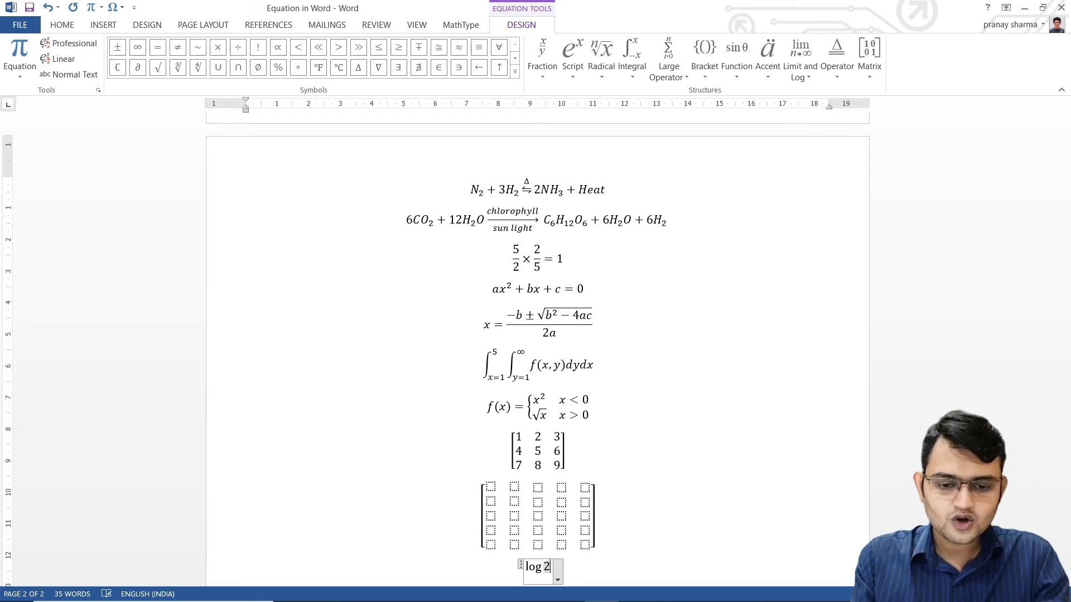
pyautogui.write('=')
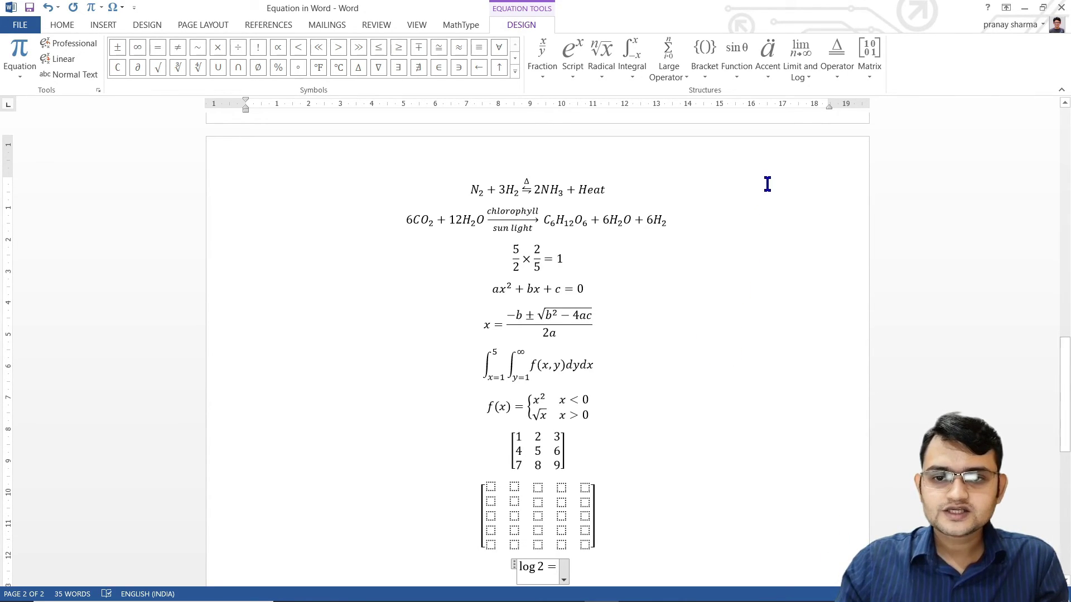
# Complete the equation's right side with a logarithm of 2 to base 10
pyautogui.click(802, 71)
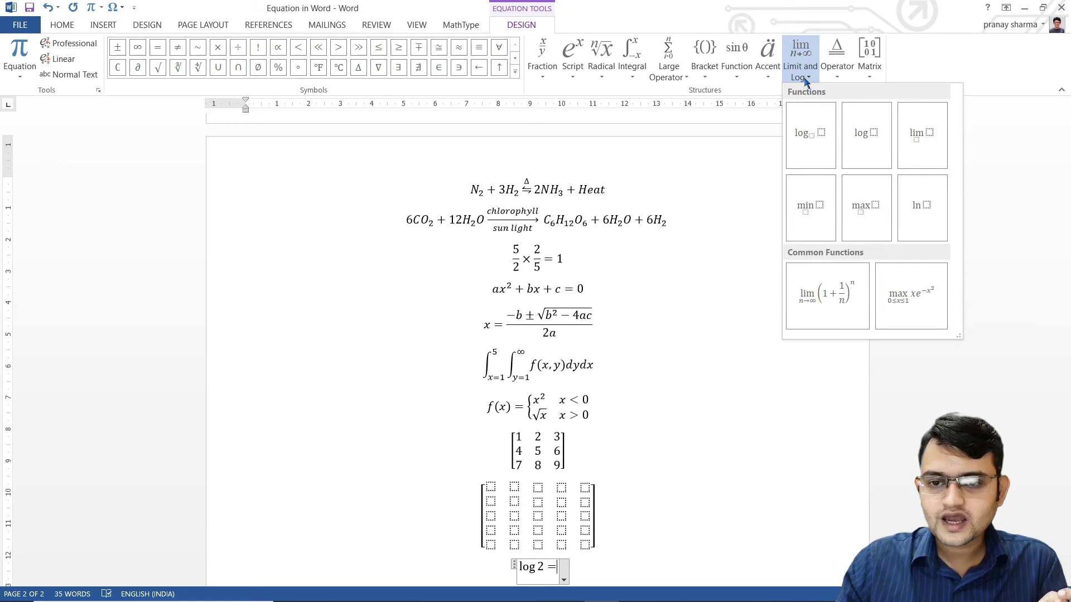
pyautogui.click(812, 140)
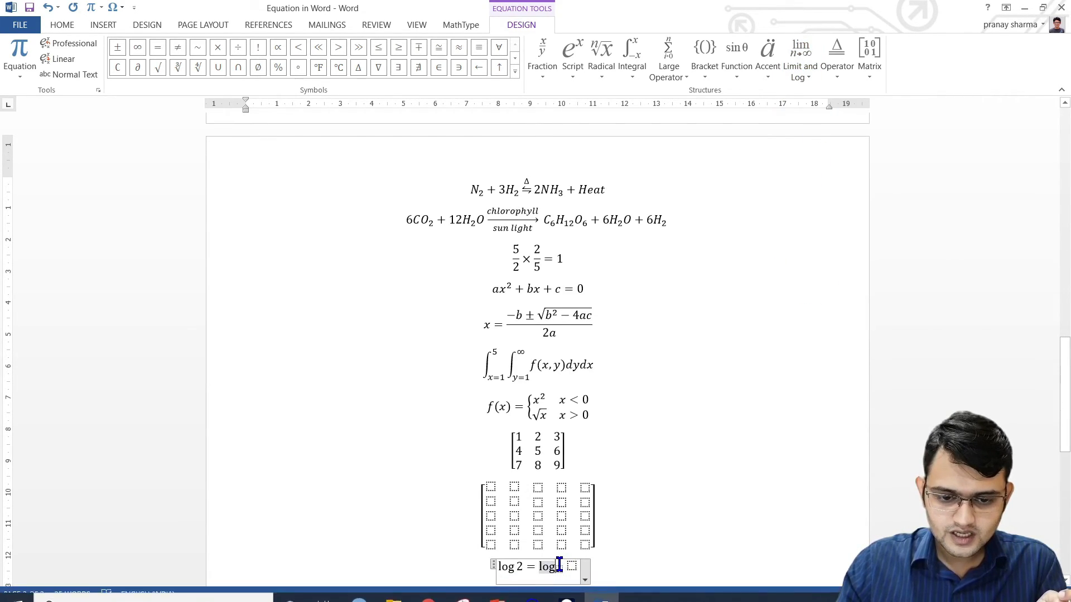
pyautogui.click(559, 569)
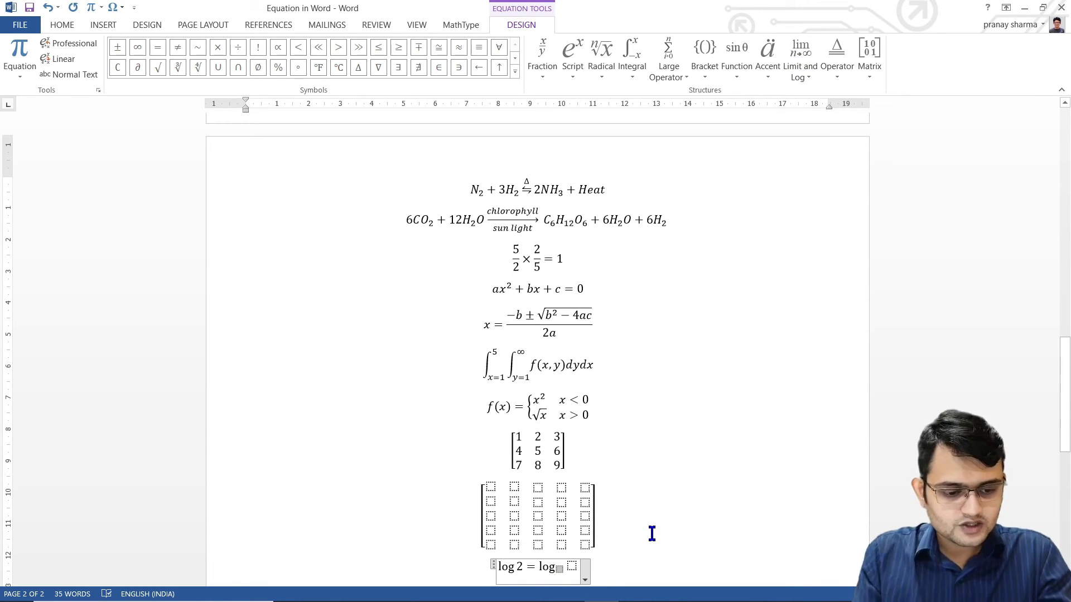
pyautogui.write('10')
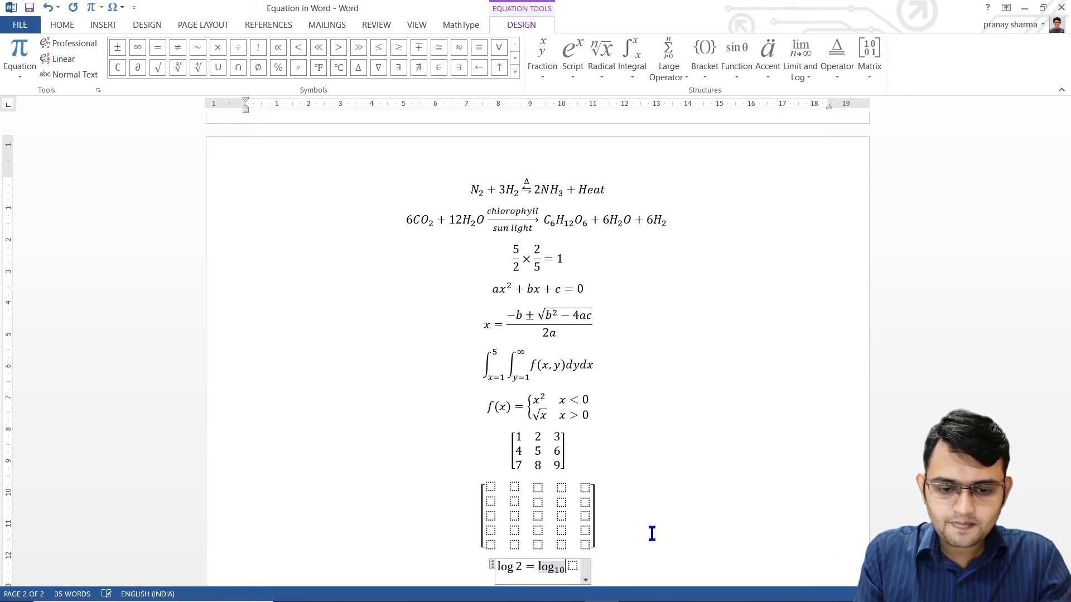
pyautogui.press('Right')
pyautogui.write('2')
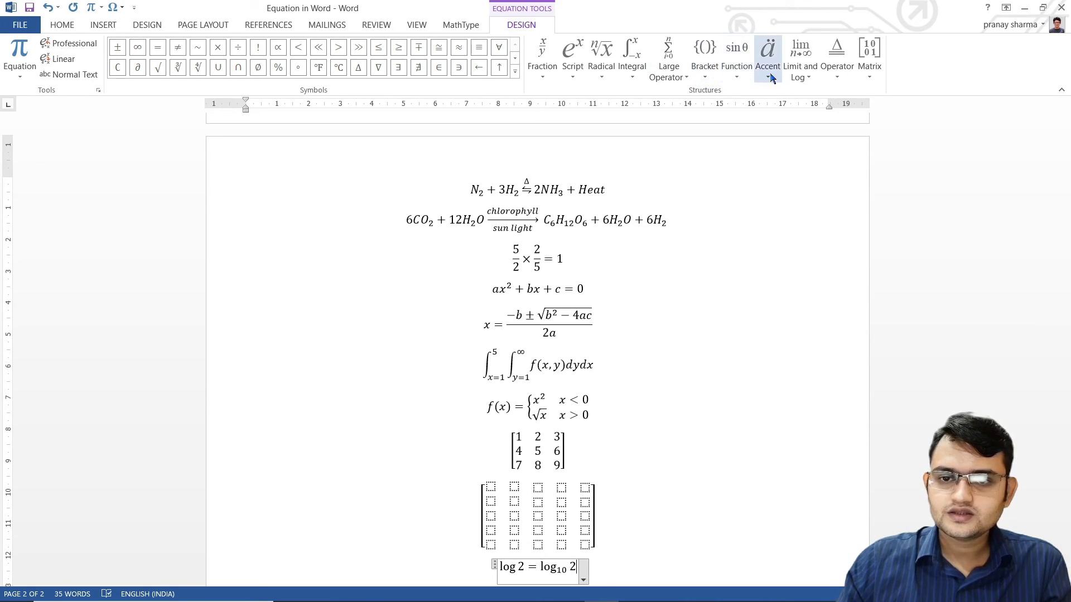
pyautogui.click(811, 77)
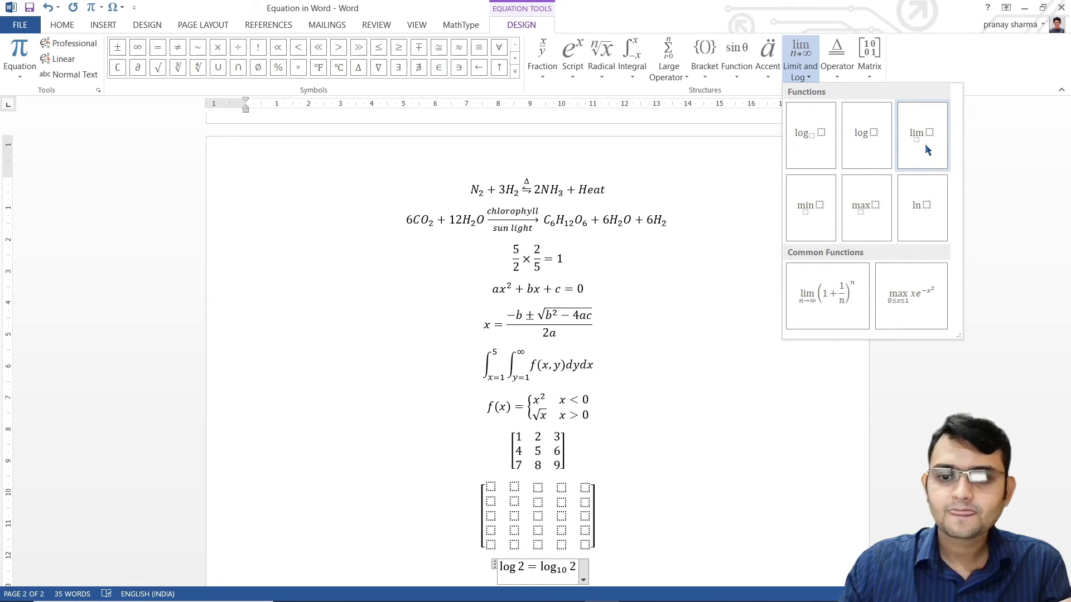
pyautogui.click(735, 74)
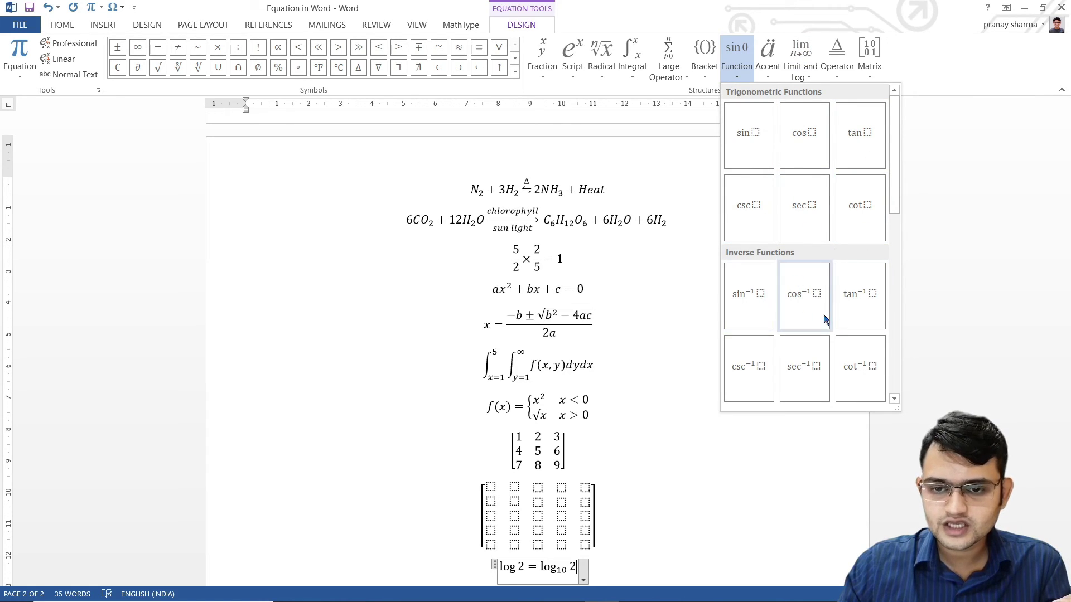
pyautogui.scroll(-3, 815, 318)
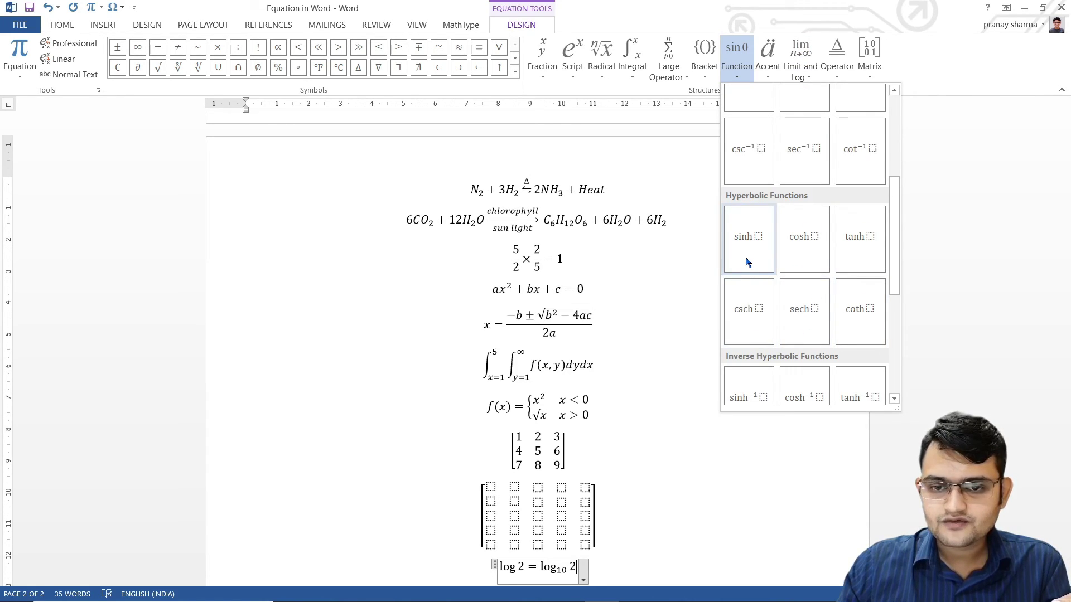
pyautogui.scroll(-3, 790, 316)
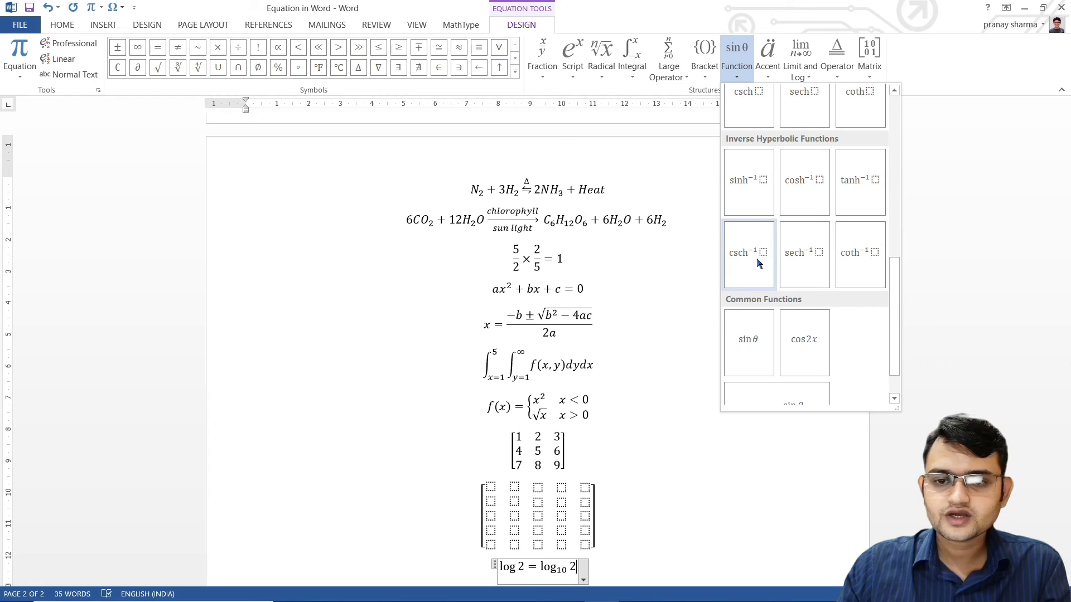
pyautogui.scroll(5, 764, 246)
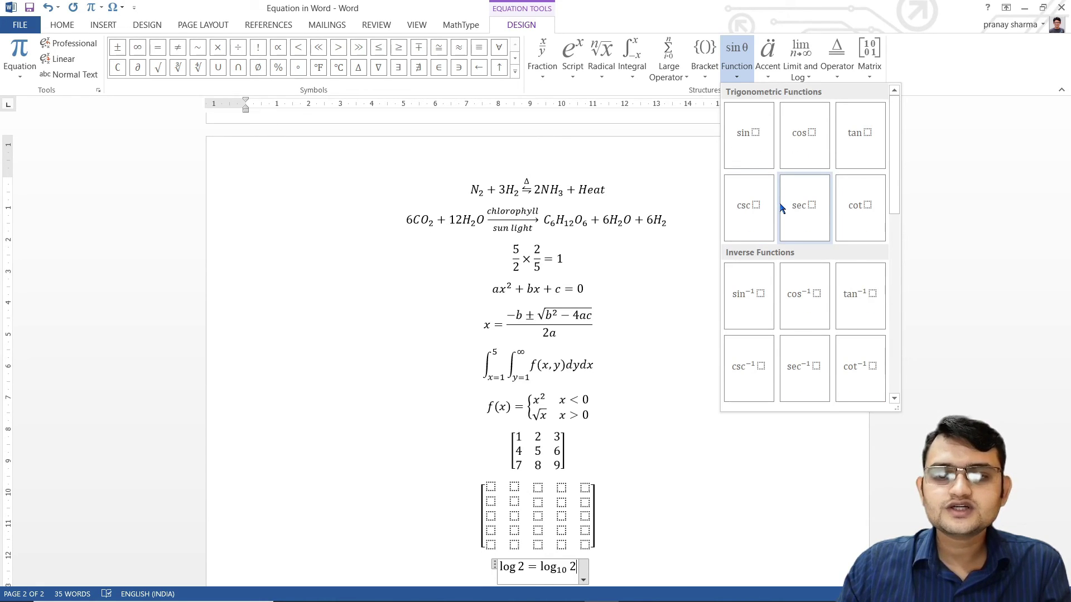
pyautogui.scroll(-3, 781, 234)
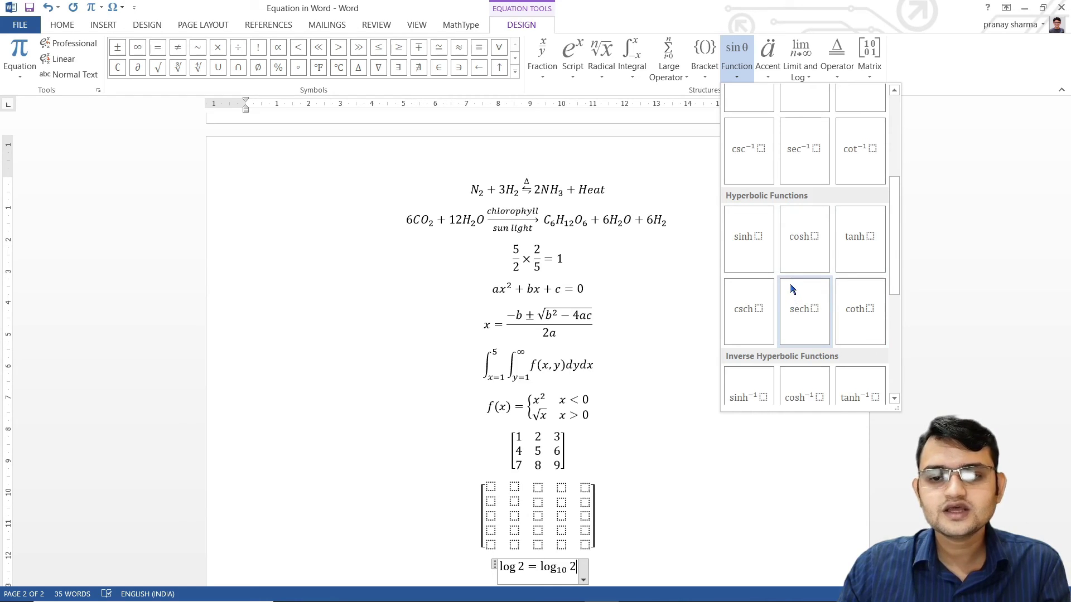
pyautogui.click(610, 565)
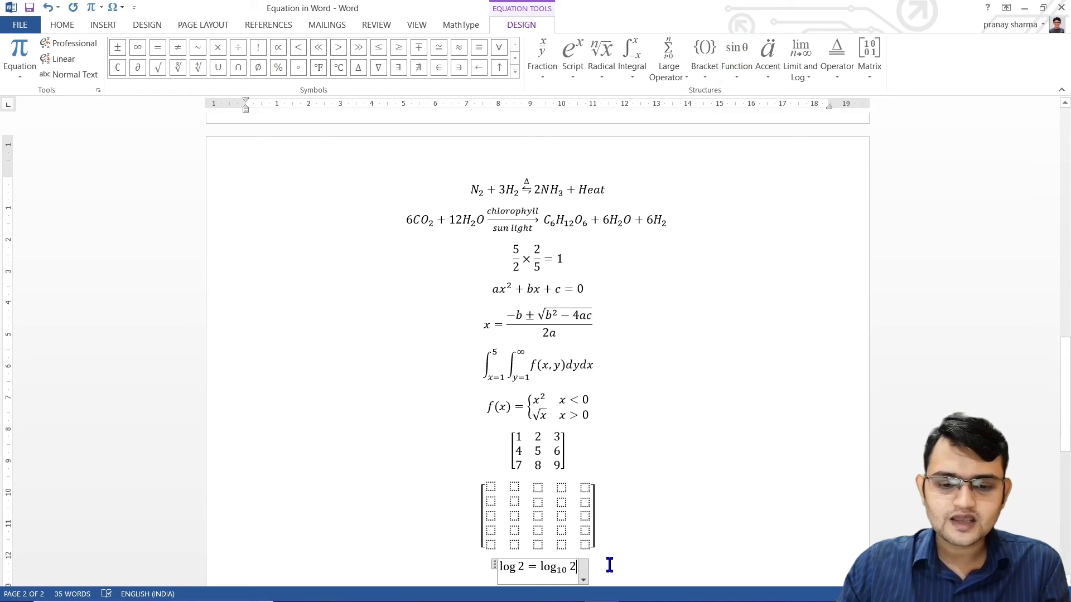
# Start a new equation below the logarithm equation with two empty superscript structures joined by + and followed by =1
pyautogui.click(610, 565)
pyautogui.press('Return')
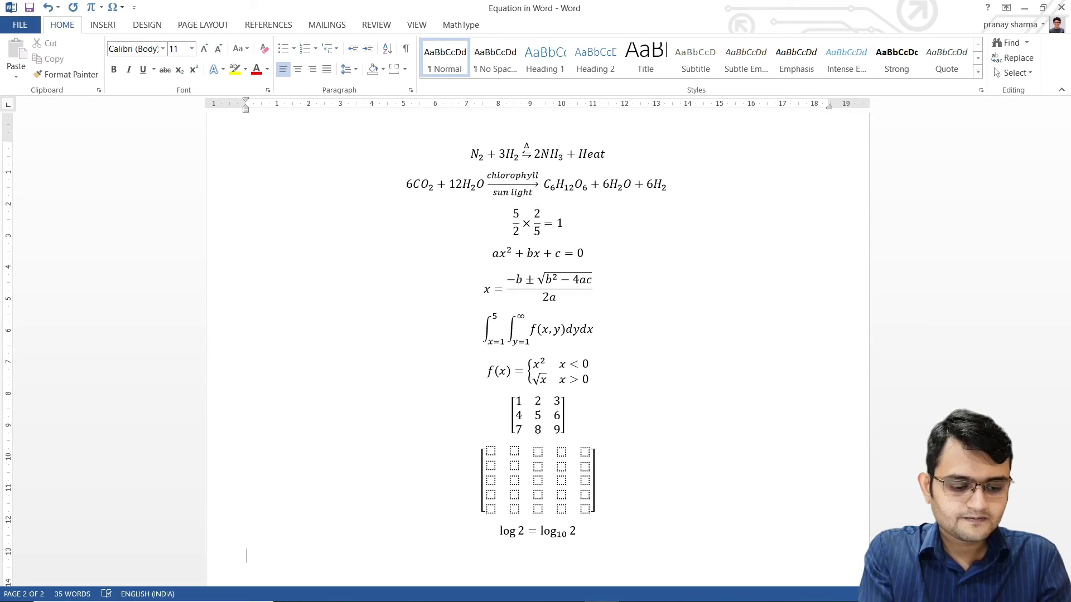
pyautogui.hotkey('alt', '=')
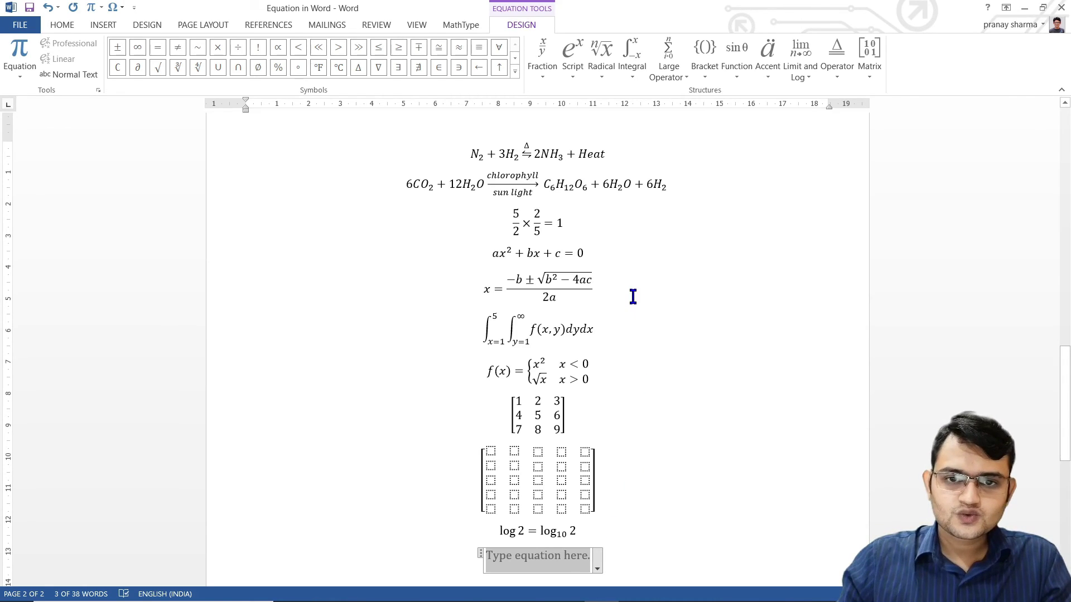
pyautogui.click(579, 89)
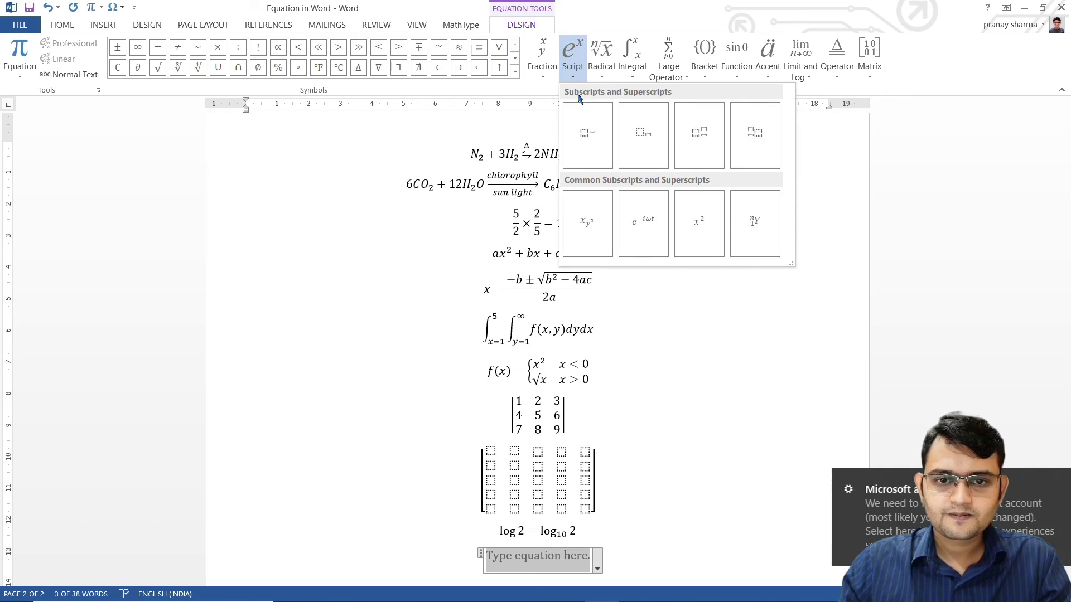
pyautogui.click(595, 134)
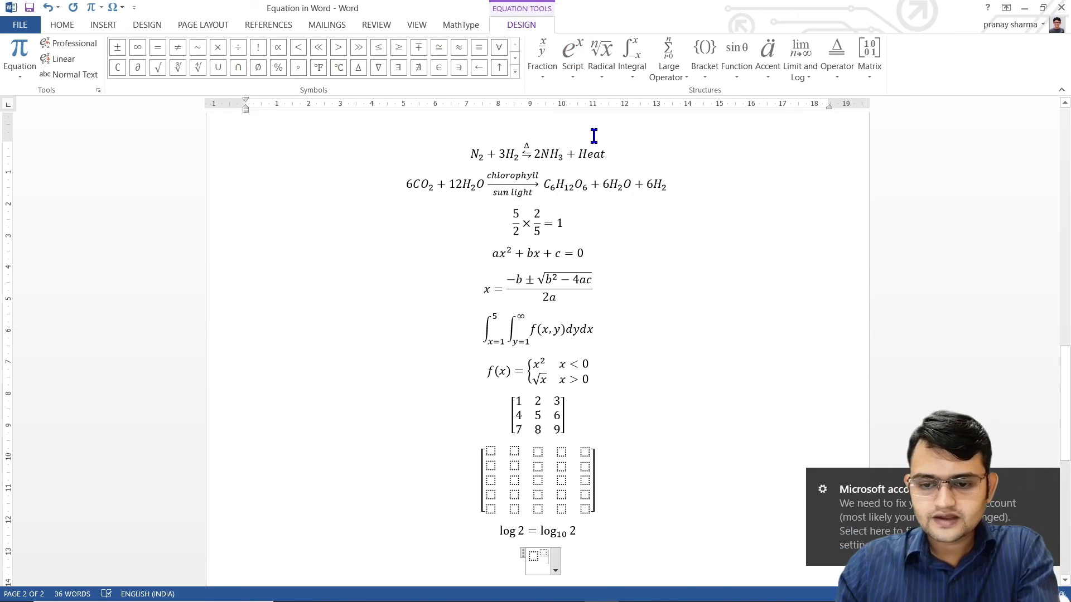
pyautogui.write('+')
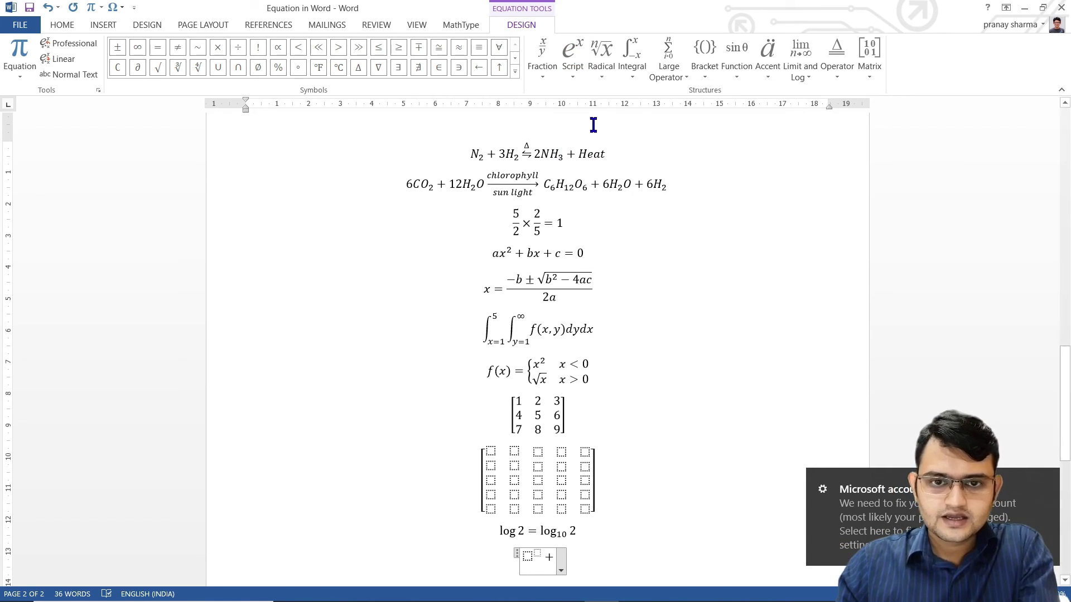
pyautogui.click(575, 61)
pyautogui.click(596, 132)
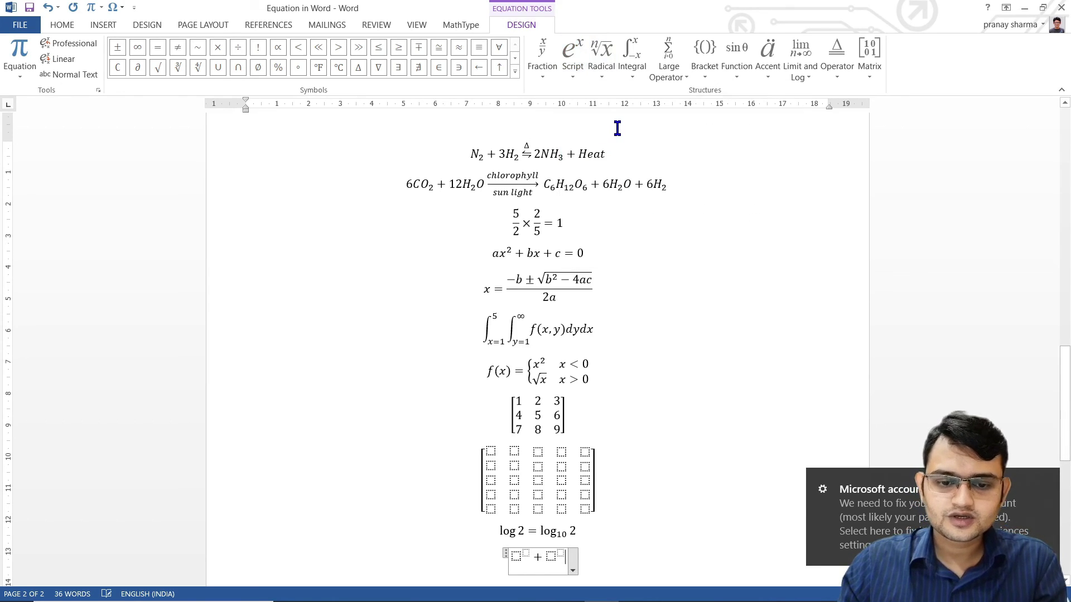
pyautogui.write('=1')
# Fill the first superscript structure with base sin and exponent 2, and add θ after it
pyautogui.click(506, 555)
pyautogui.write('sin')
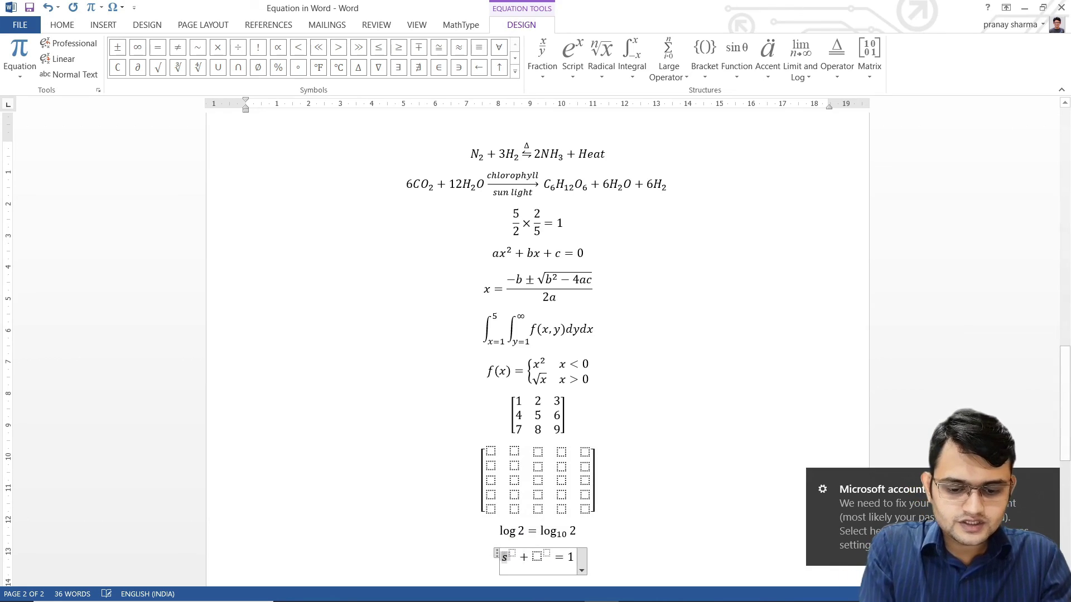
pyautogui.write('2')
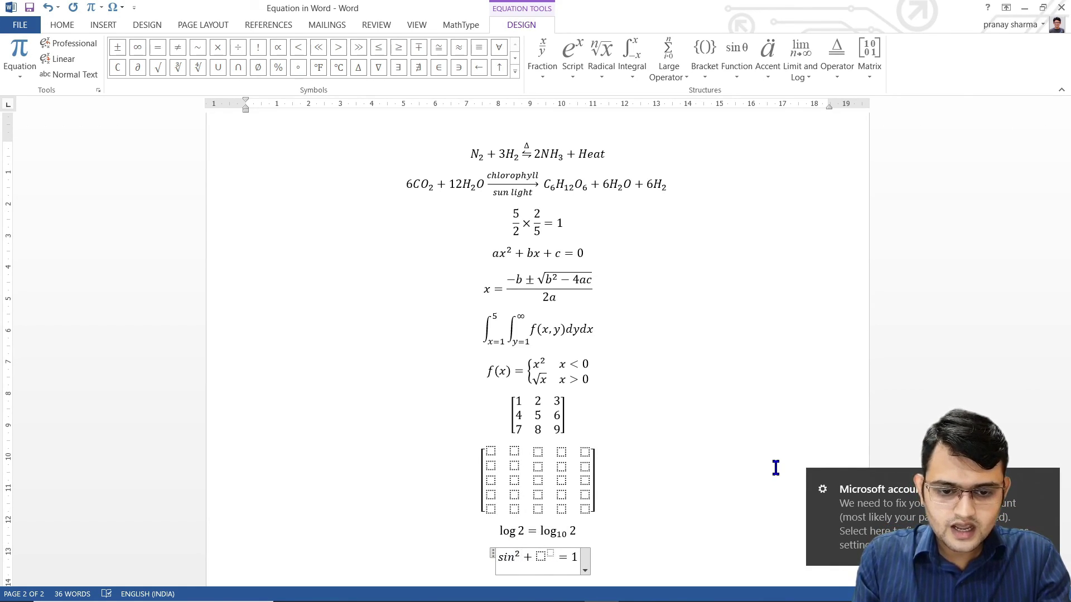
pyautogui.click(515, 71)
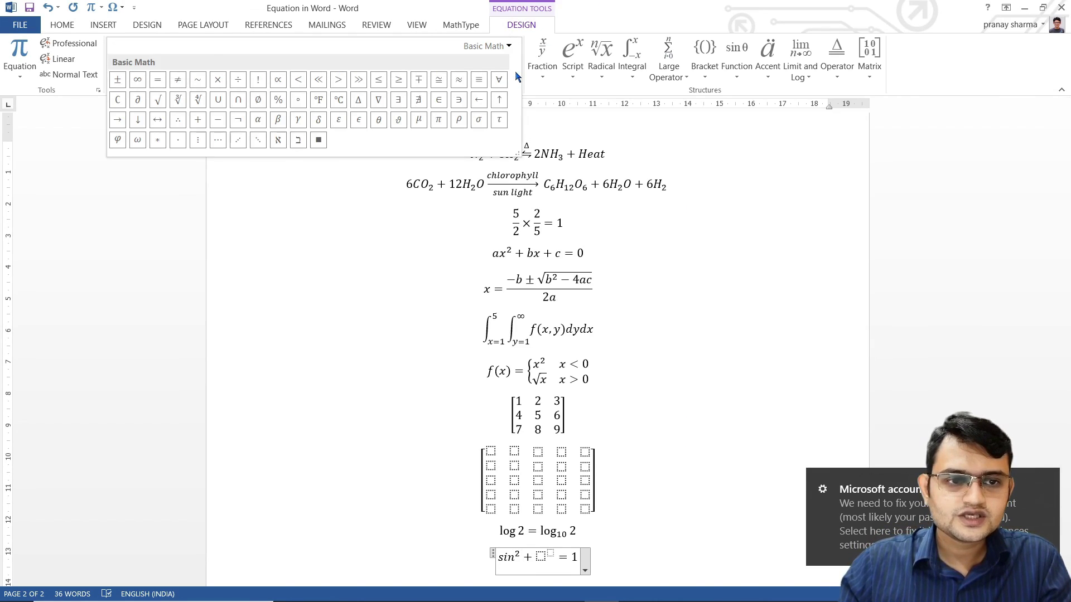
pyautogui.click(378, 128)
# Fill the second superscript structure with base cos and exponent 2, add θ after it, and leave the equation
pyautogui.click(544, 556)
pyautogui.write('cos')
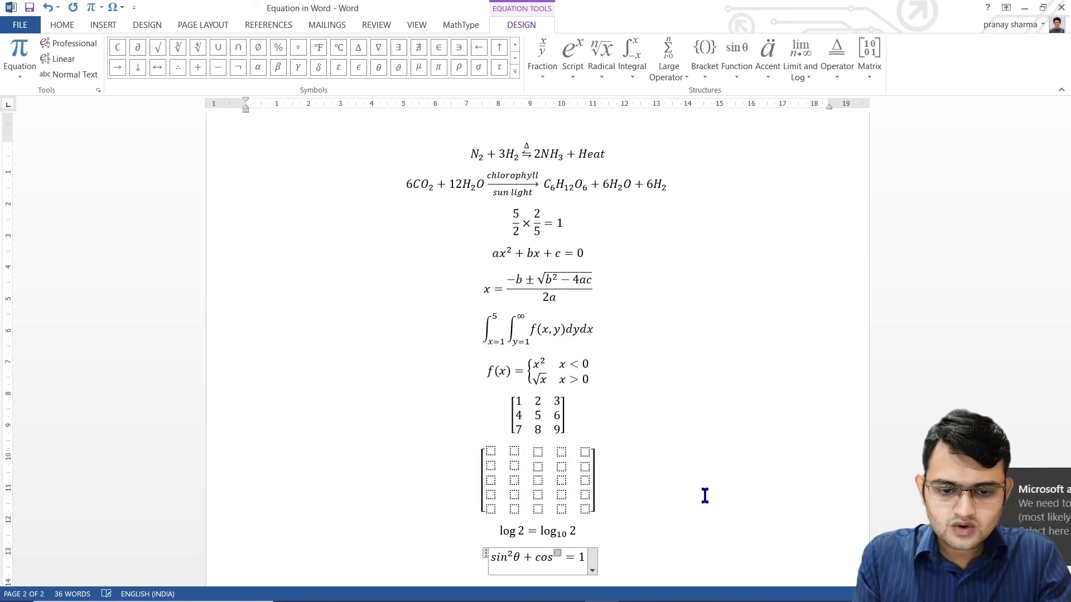
pyautogui.write('2')
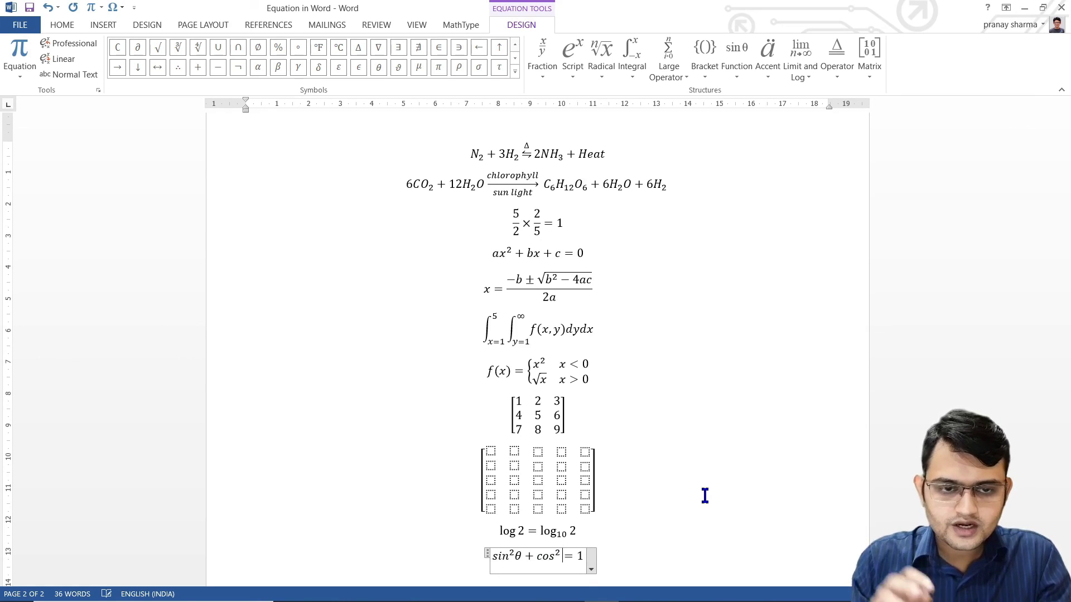
pyautogui.click(379, 67)
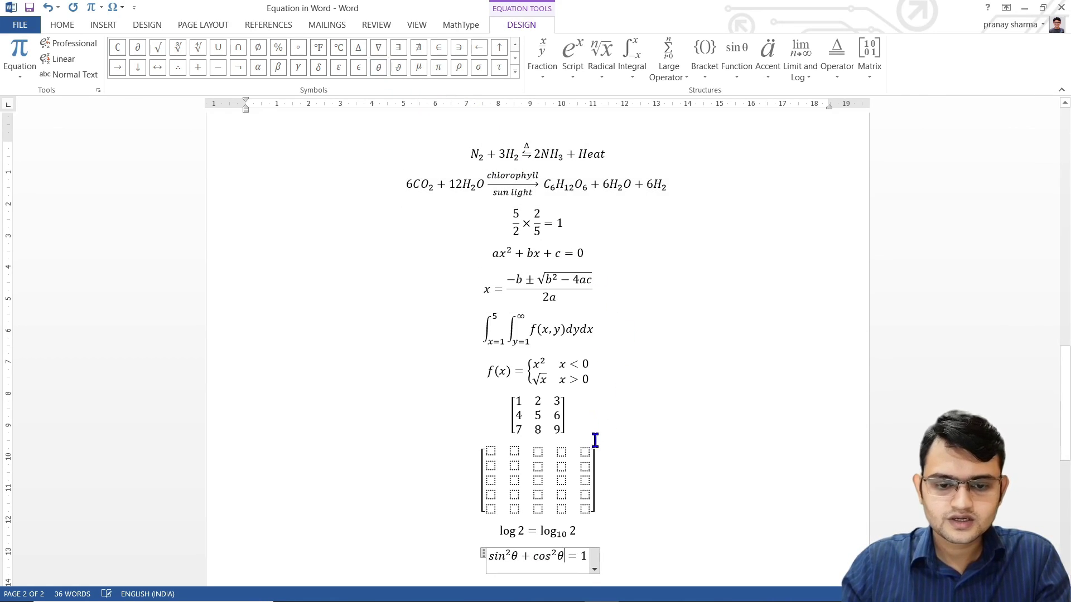
pyautogui.click(623, 557)
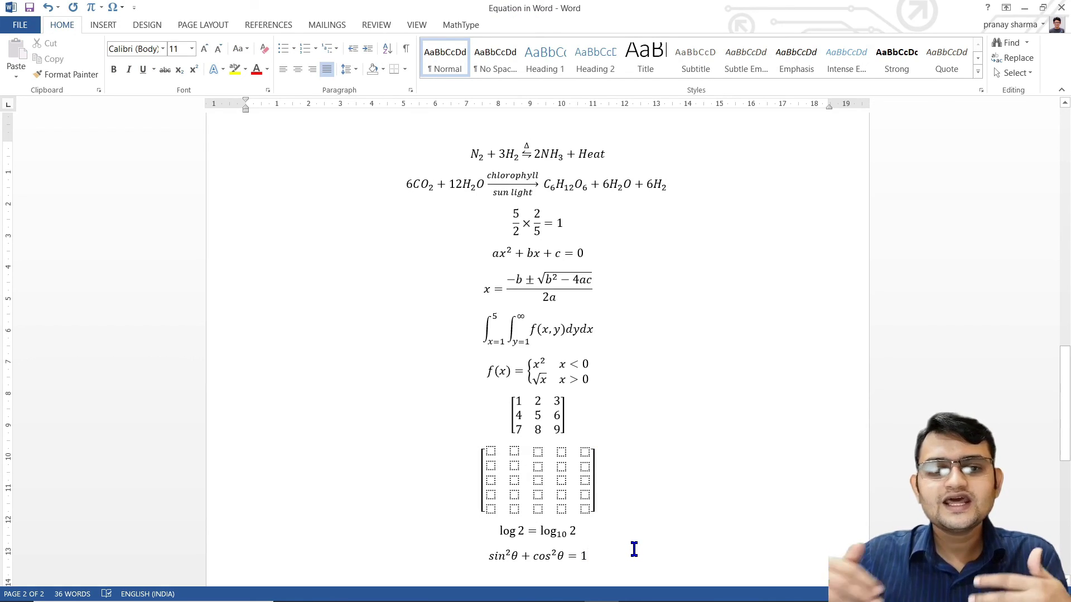